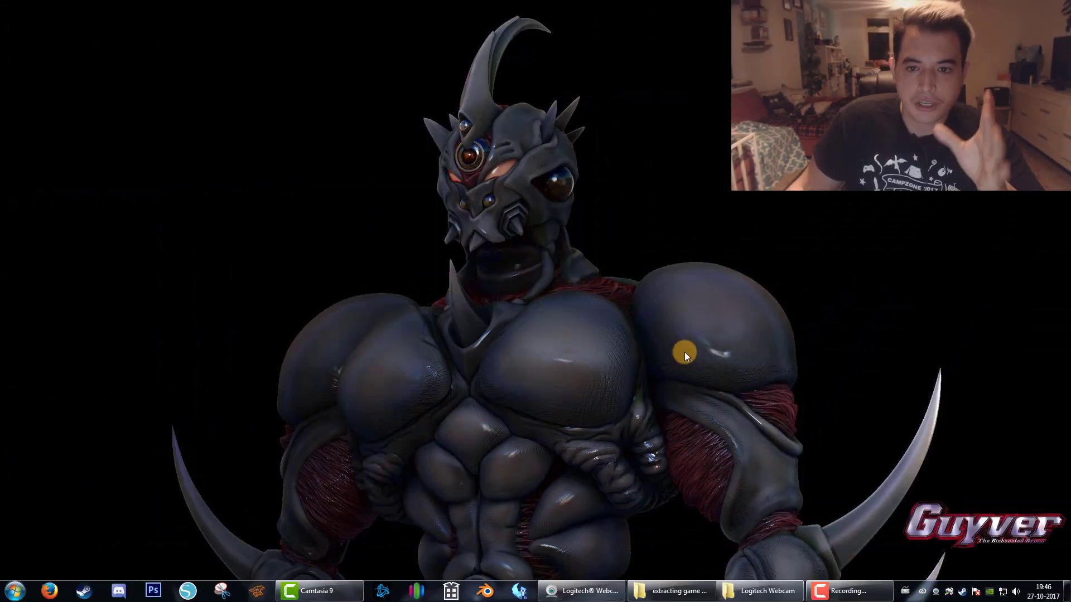
Bring the 'extracting game models hots edition' folder window forward and position it on screen.
click(687, 598)
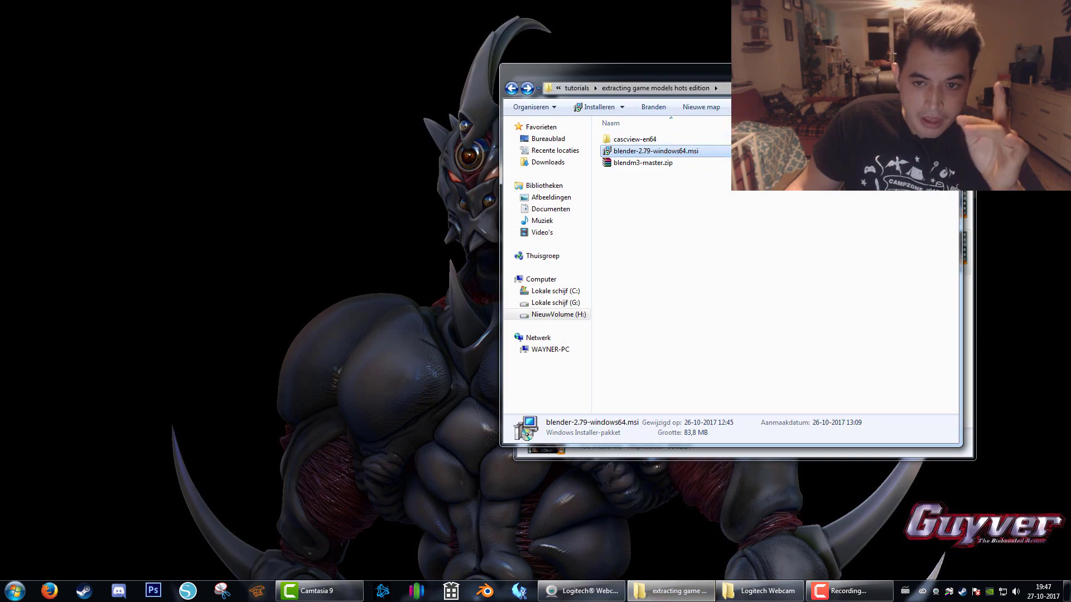
drag(671, 66, 597, 61)
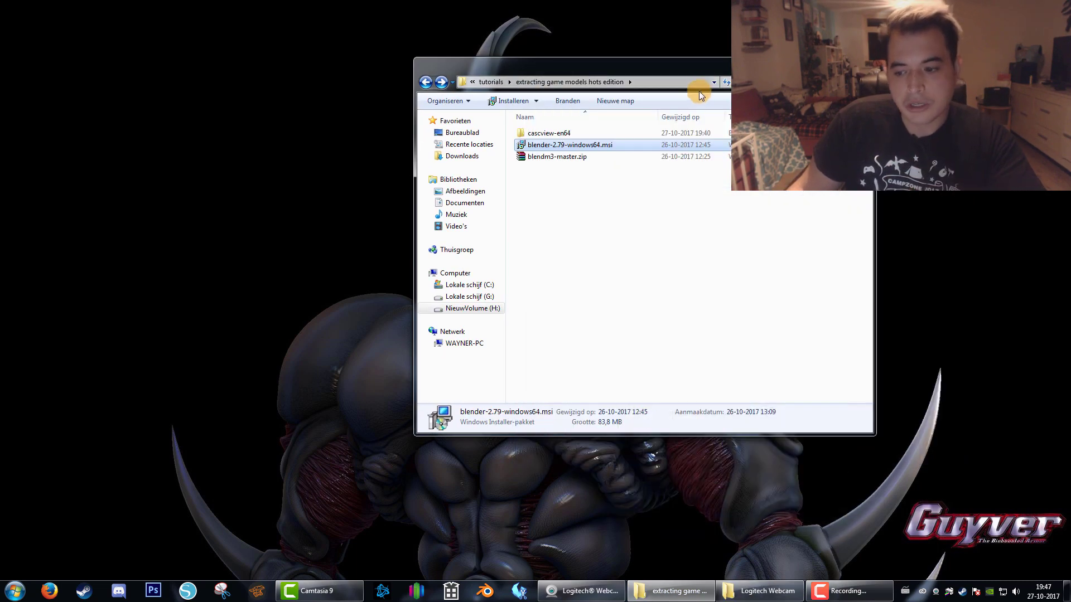
drag(674, 72, 721, 66)
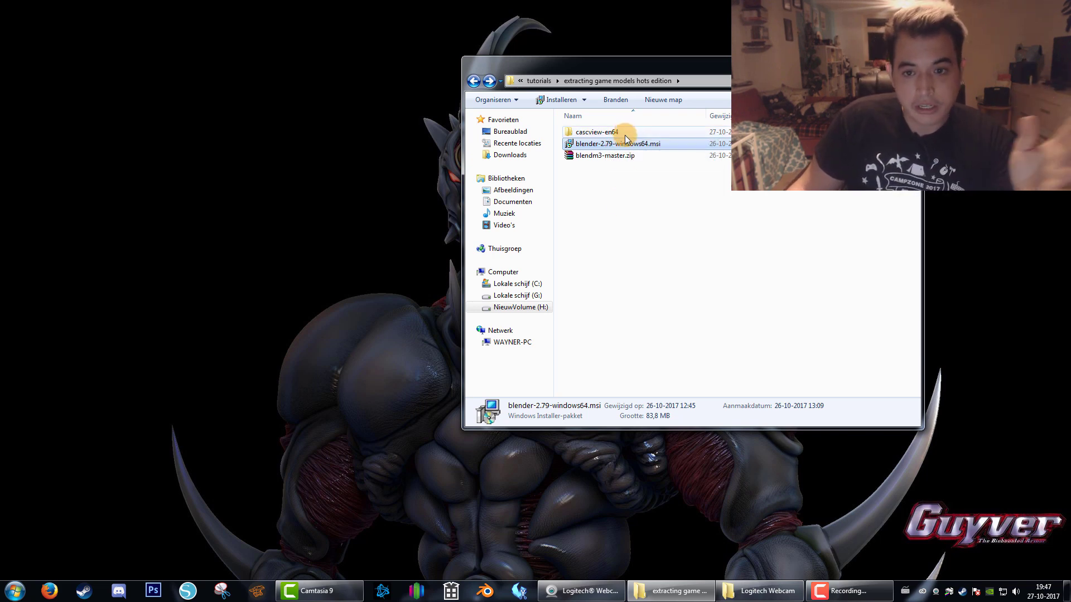
mouse_move(625, 135)
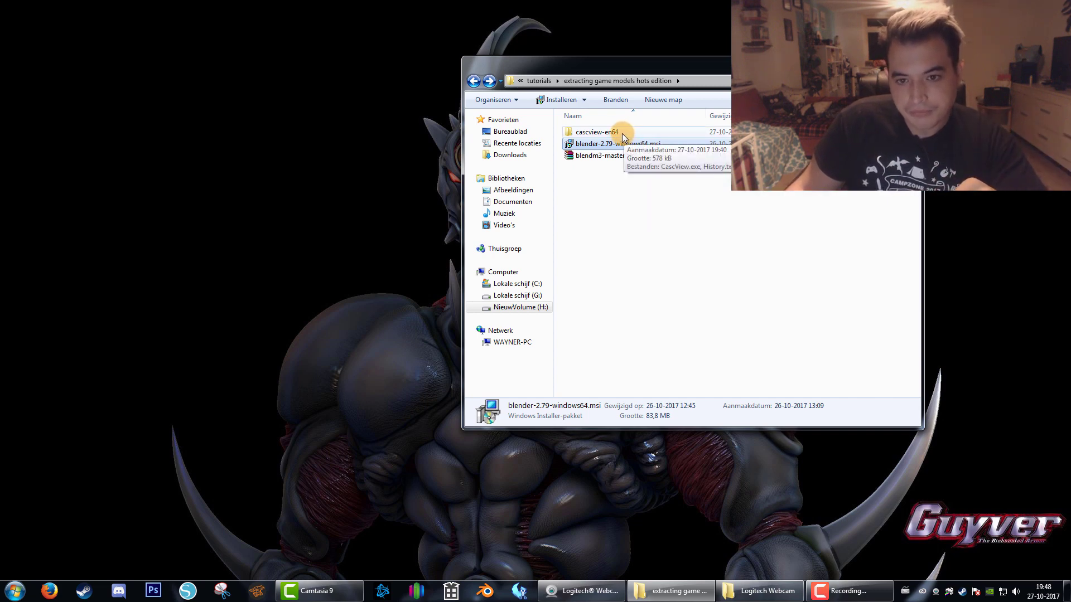
Launch CascView.exe from cascview-en64 and choose H:\Heroes of the Storm\HeroesData as storage.
double_click(621, 132)
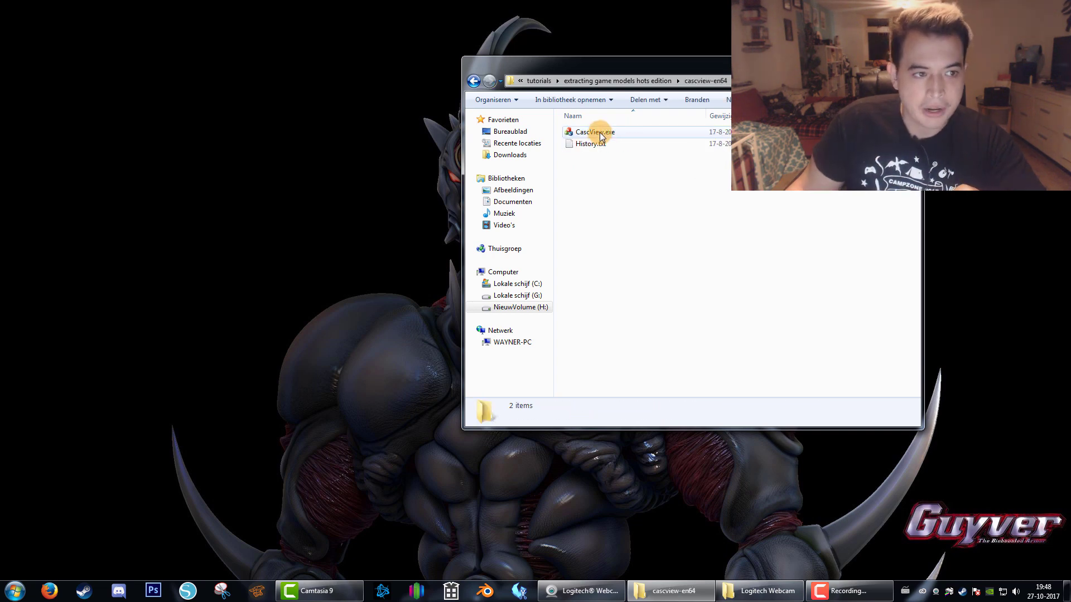
double_click(595, 132)
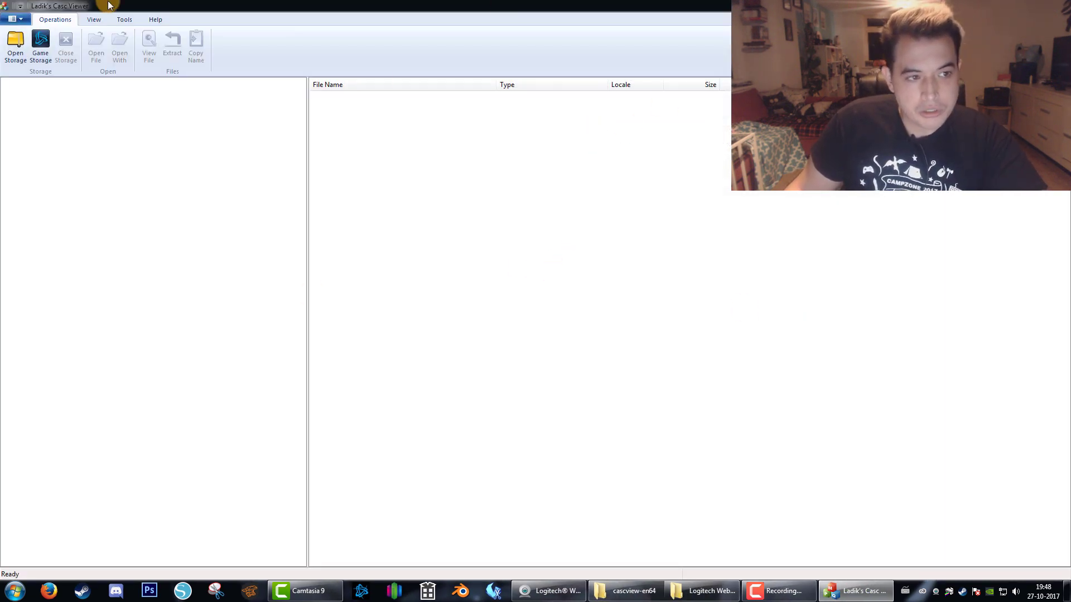
click(15, 47)
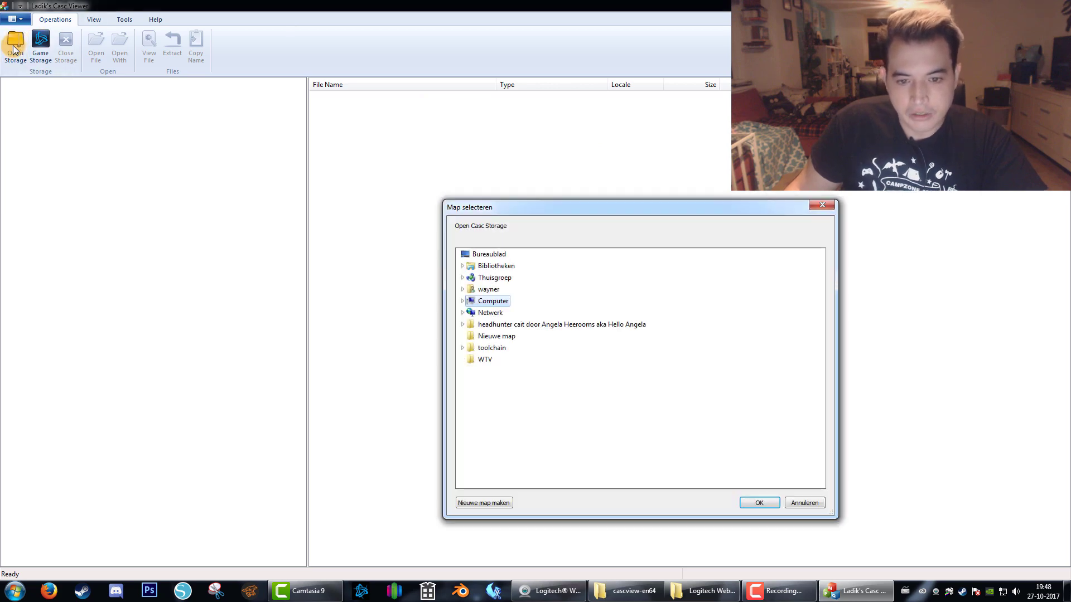
click(463, 301)
double_click(471, 348)
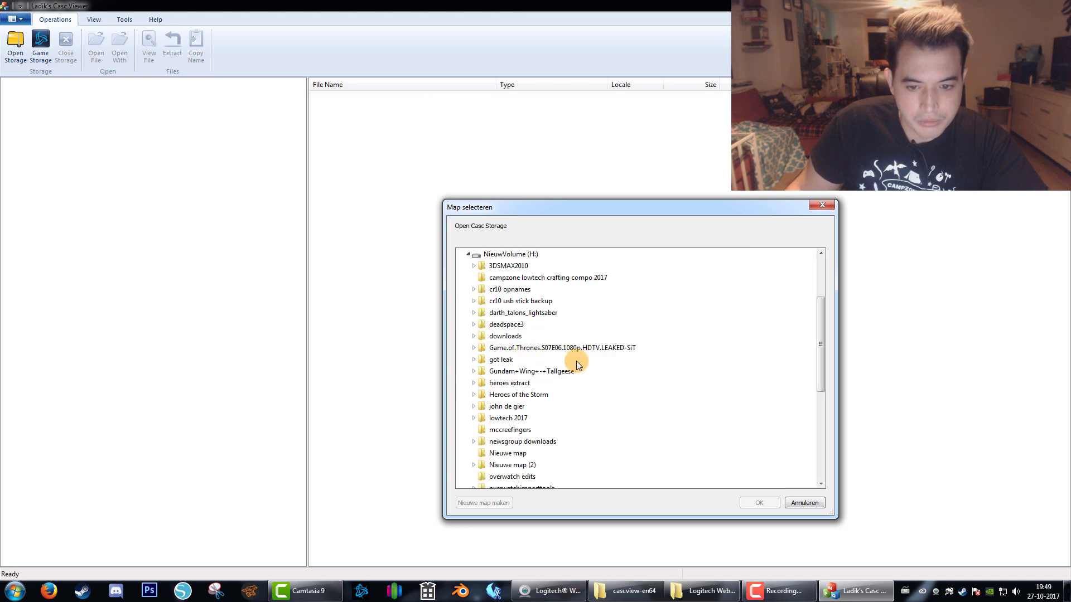
click(536, 395)
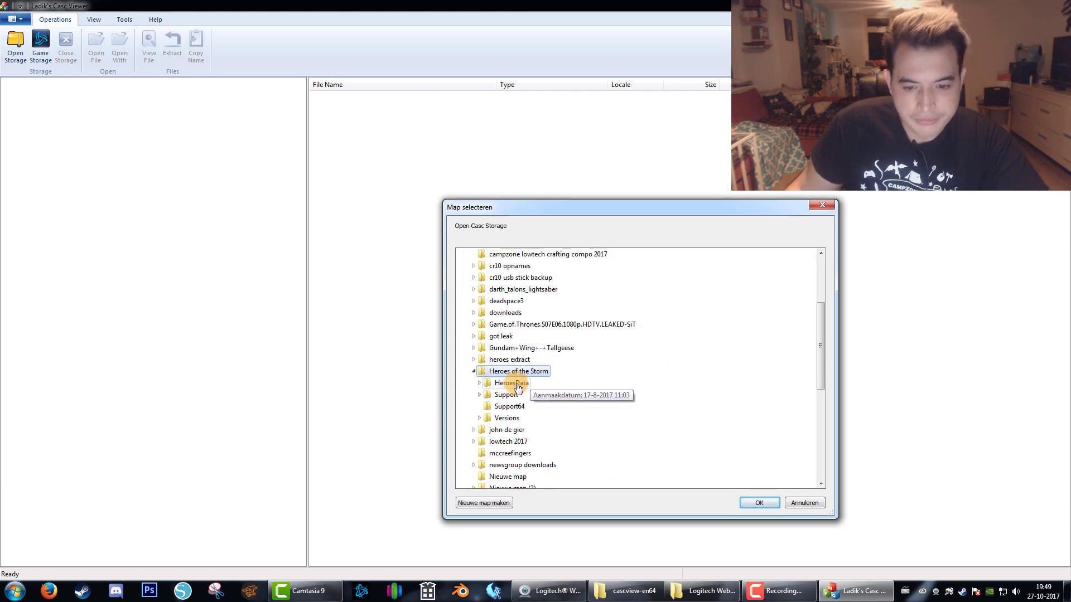
click(513, 384)
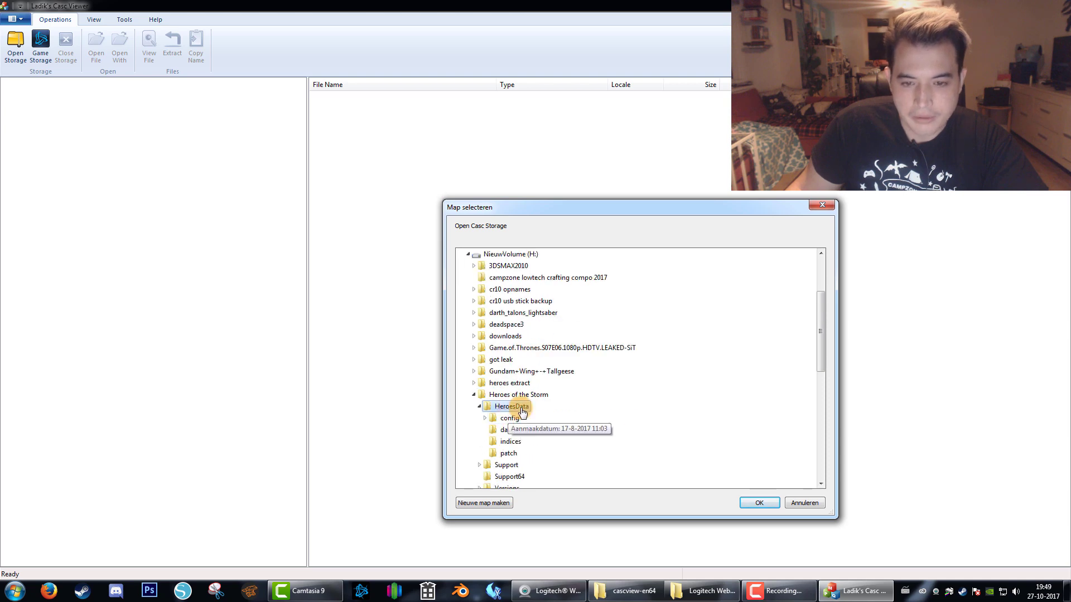
Load the storage and expand mods > heroes.stormmod > base.stormassets > Assets > Units > Heroes > Storm_Hero_Ana_Shrike.
click(751, 503)
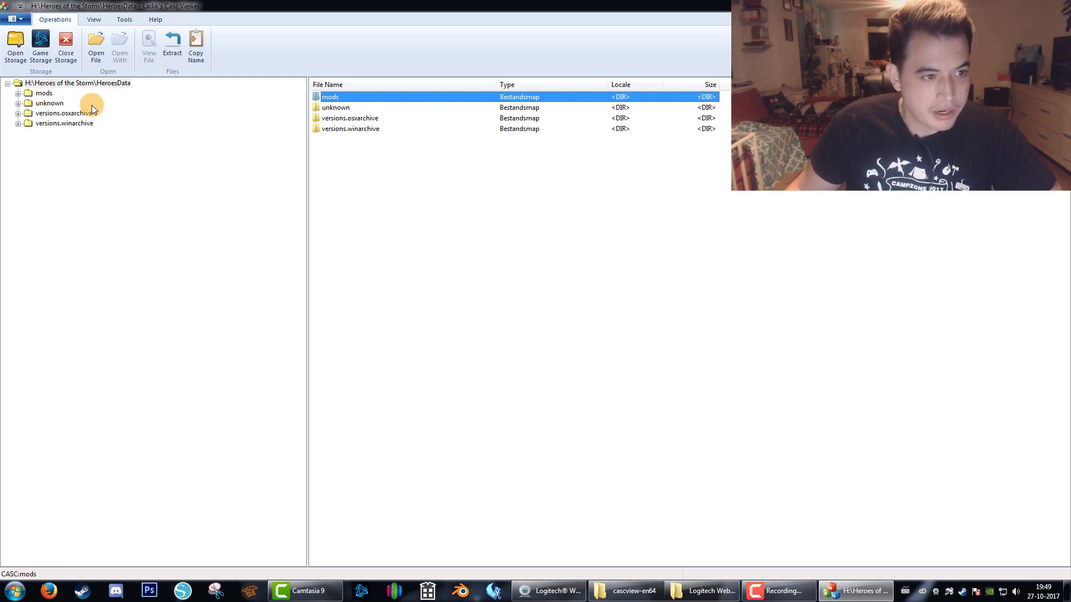
click(18, 95)
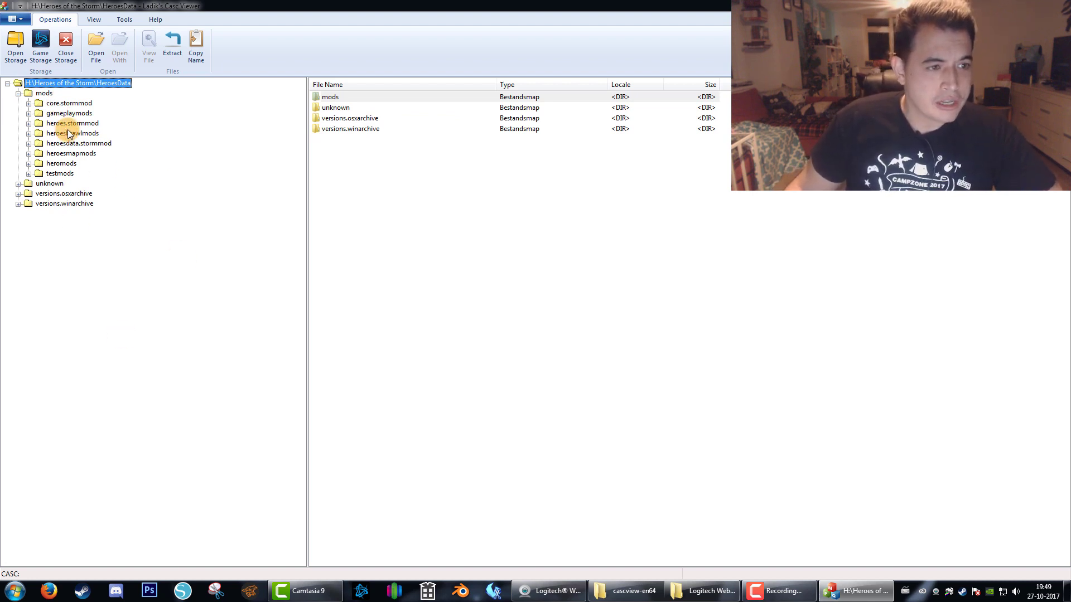
click(19, 93)
click(18, 94)
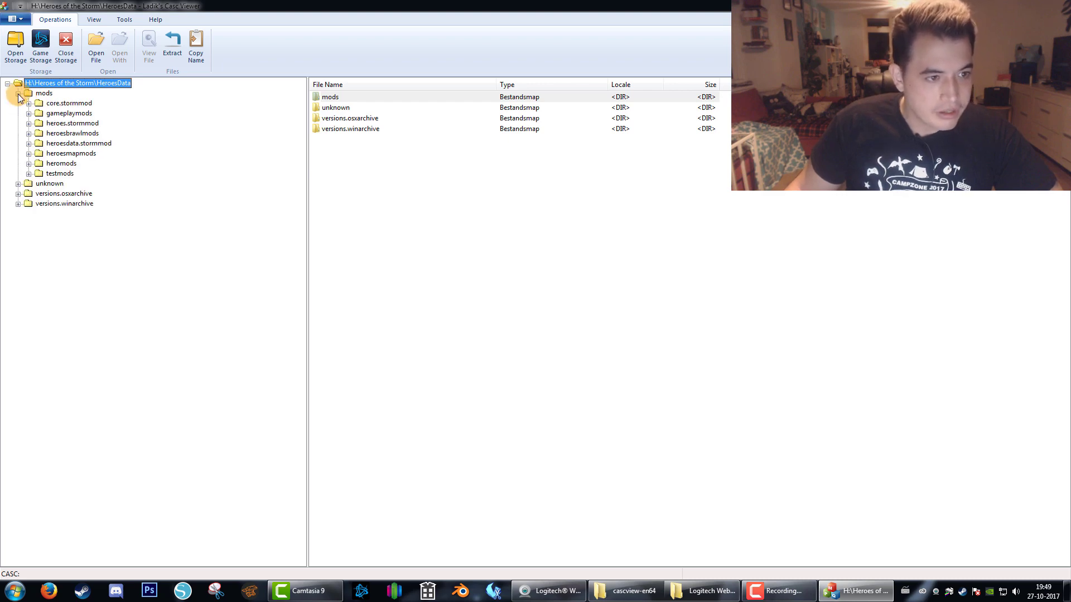
click(29, 124)
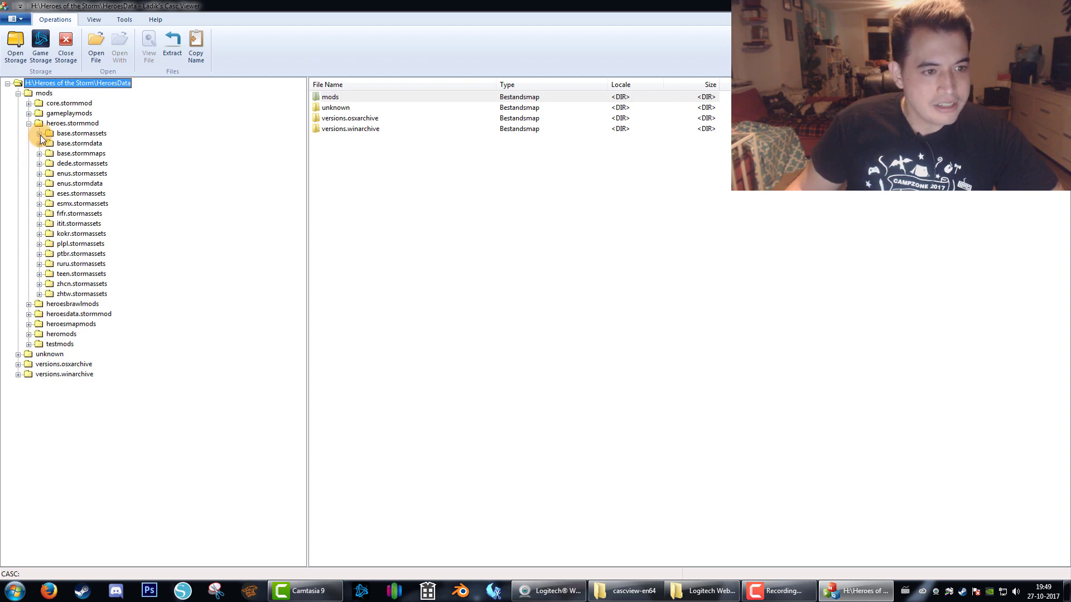
click(39, 134)
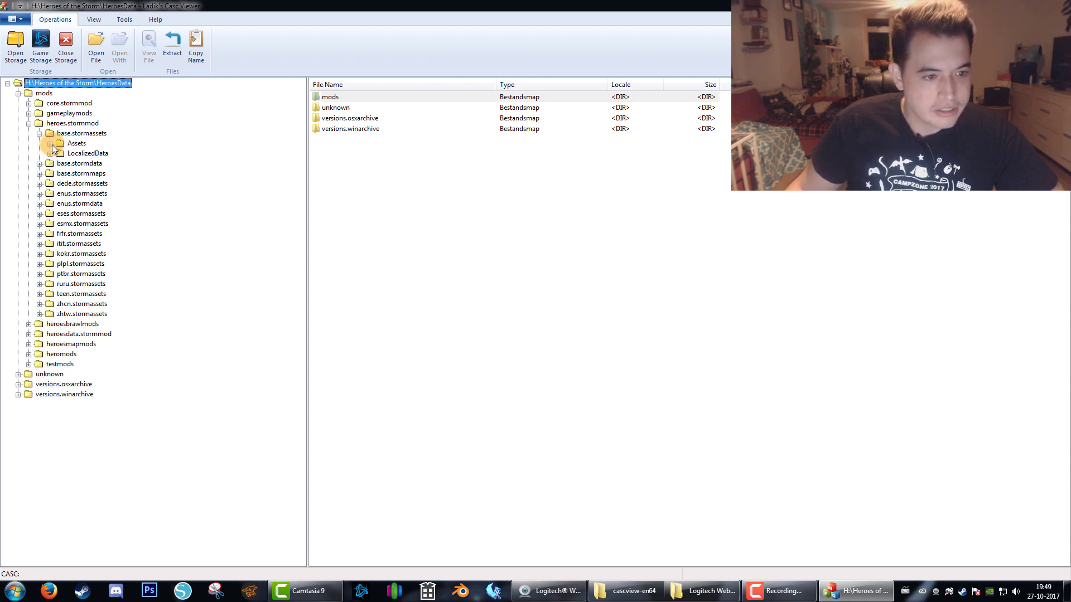
click(50, 144)
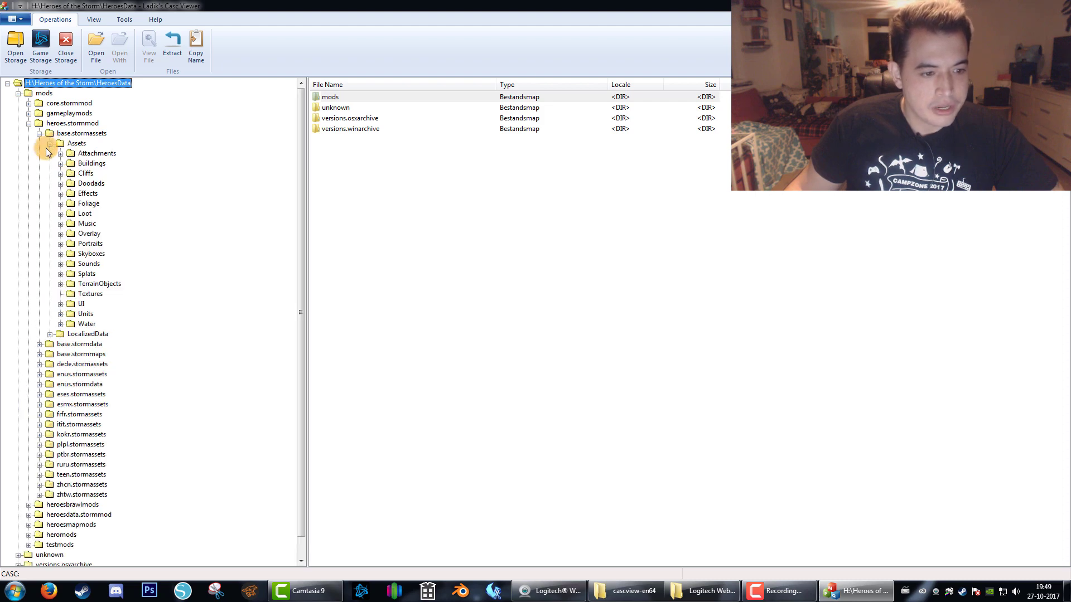
click(60, 314)
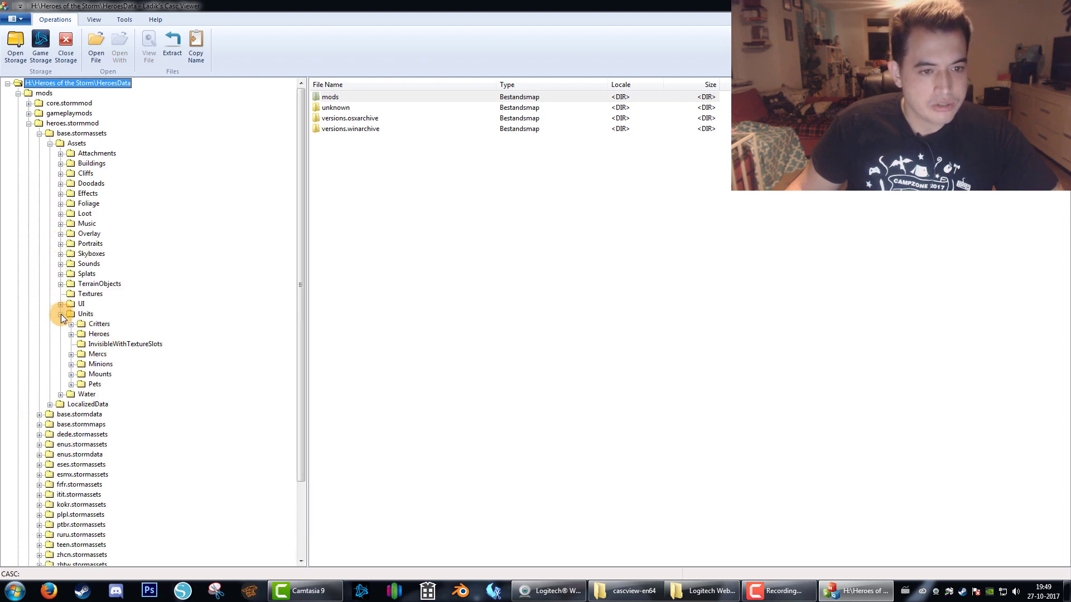
click(71, 334)
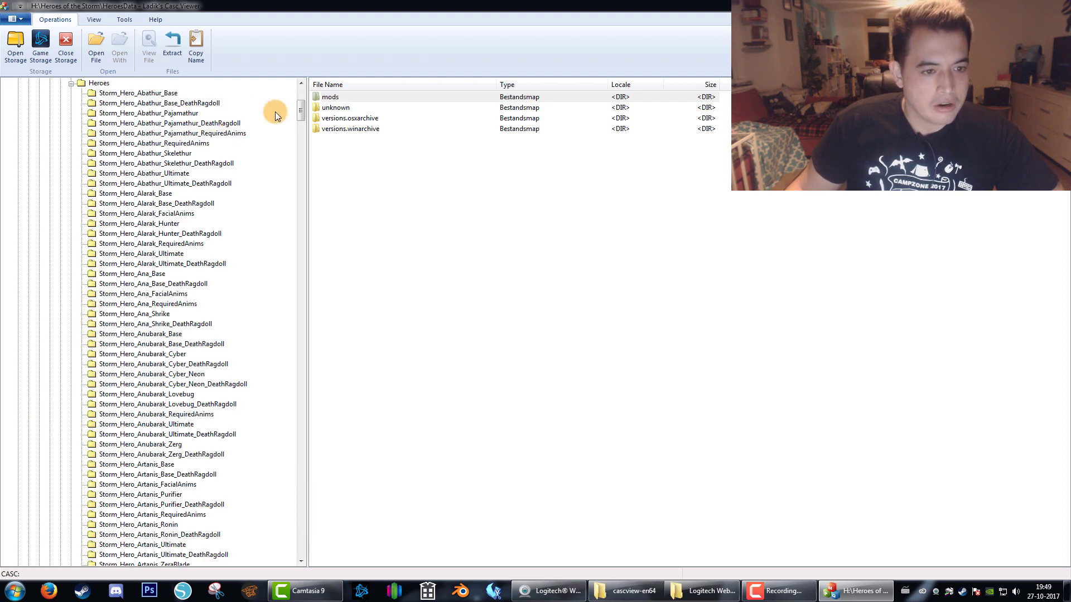
mouse_move(299, 105)
mouse_down()
mouse_move(296, 422)
mouse_move(315, 116)
mouse_up()
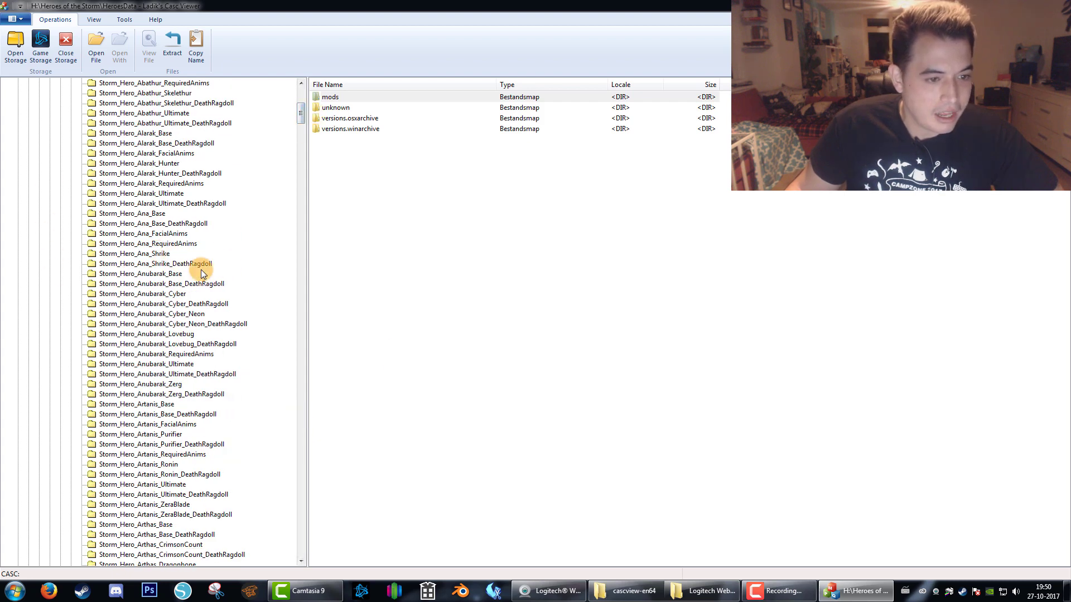
click(151, 255)
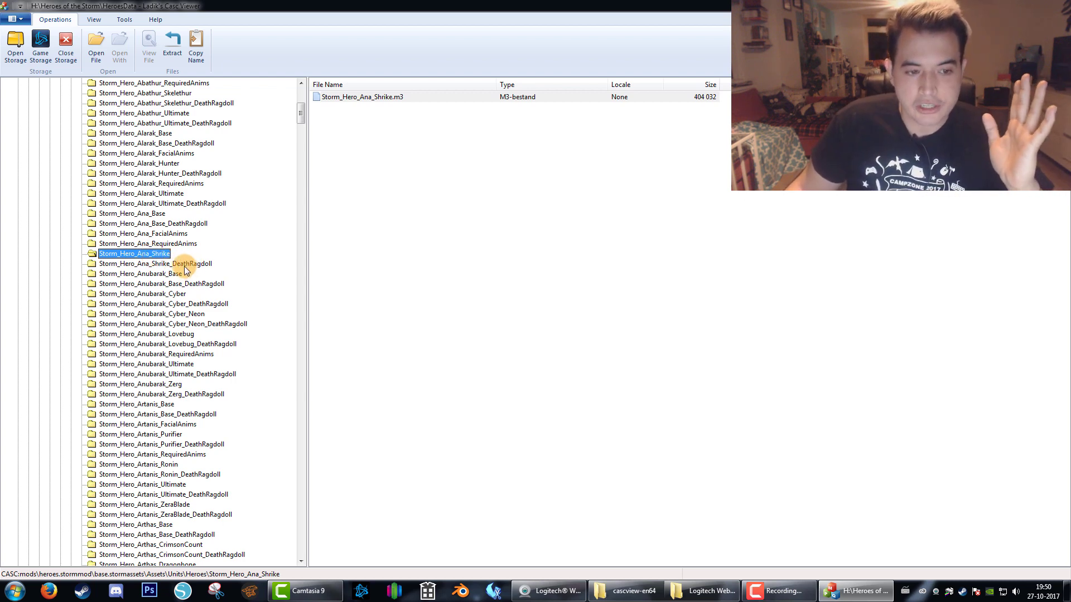
Compare the contents of the Storm_Hero_Ana_Shrike and Storm_Hero_Ana_Shrike_DeathRagdoll folders.
click(167, 264)
click(158, 254)
click(161, 263)
click(156, 254)
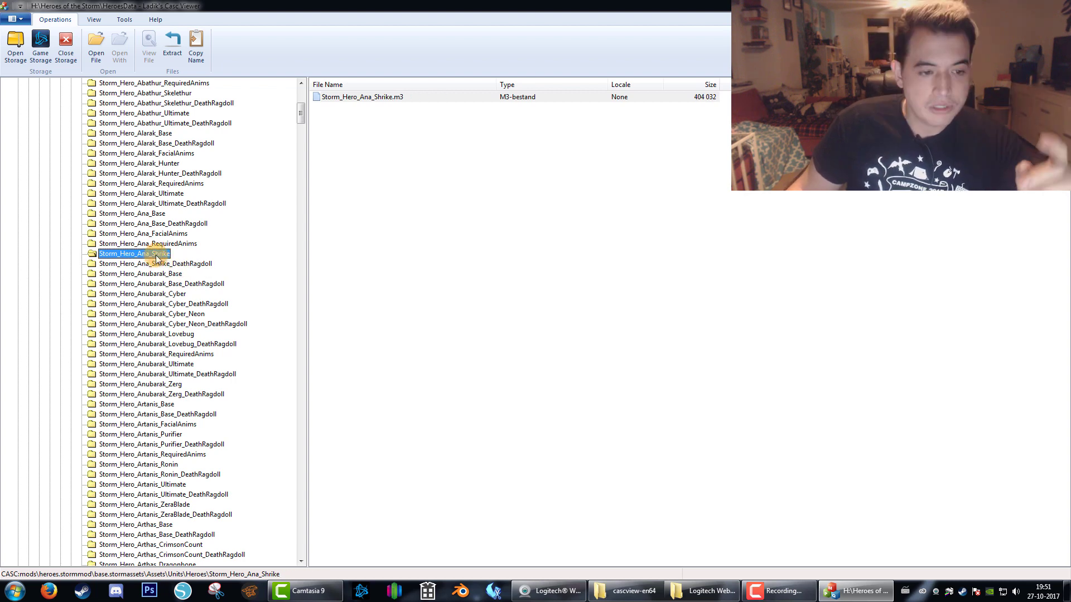
Extract Storm_Hero_Ana_Shrike.m3 into the tutorial folder.
click(361, 98)
right_click(413, 95)
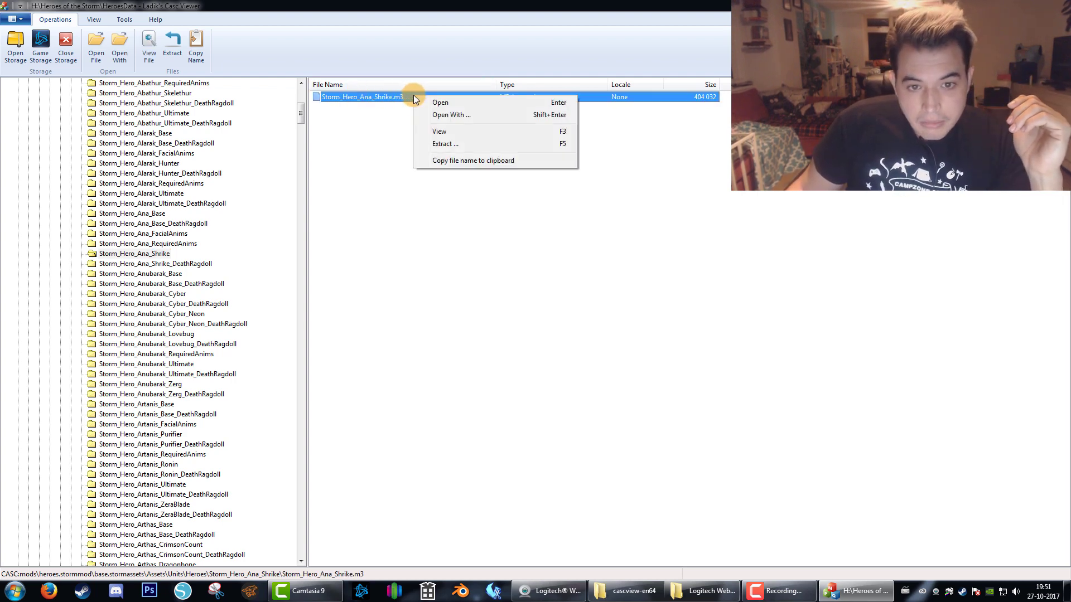
click(455, 143)
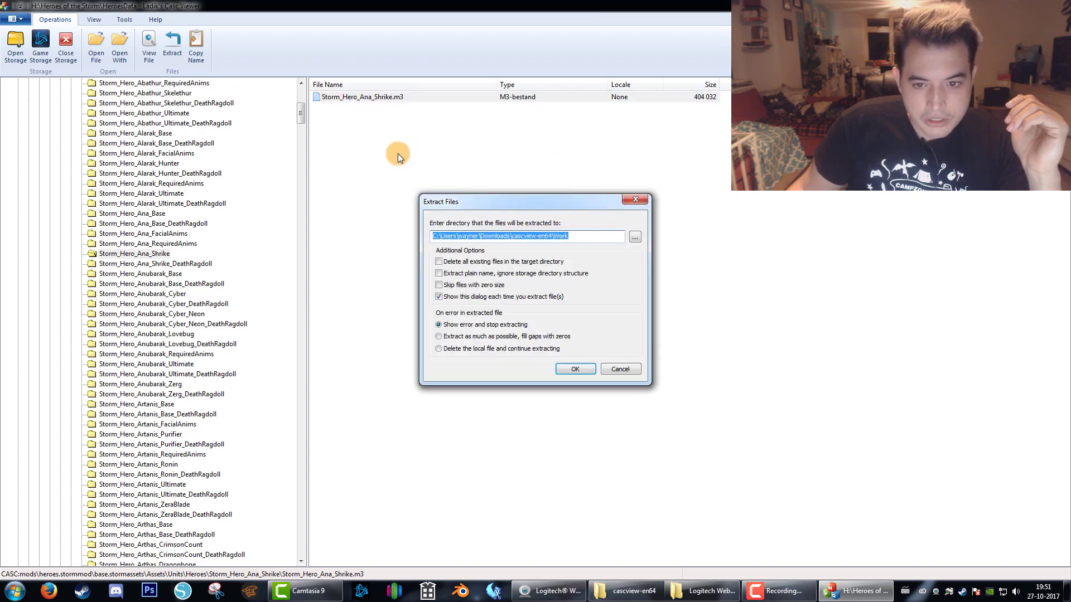
click(589, 237)
drag(588, 236, 411, 234)
click(592, 237)
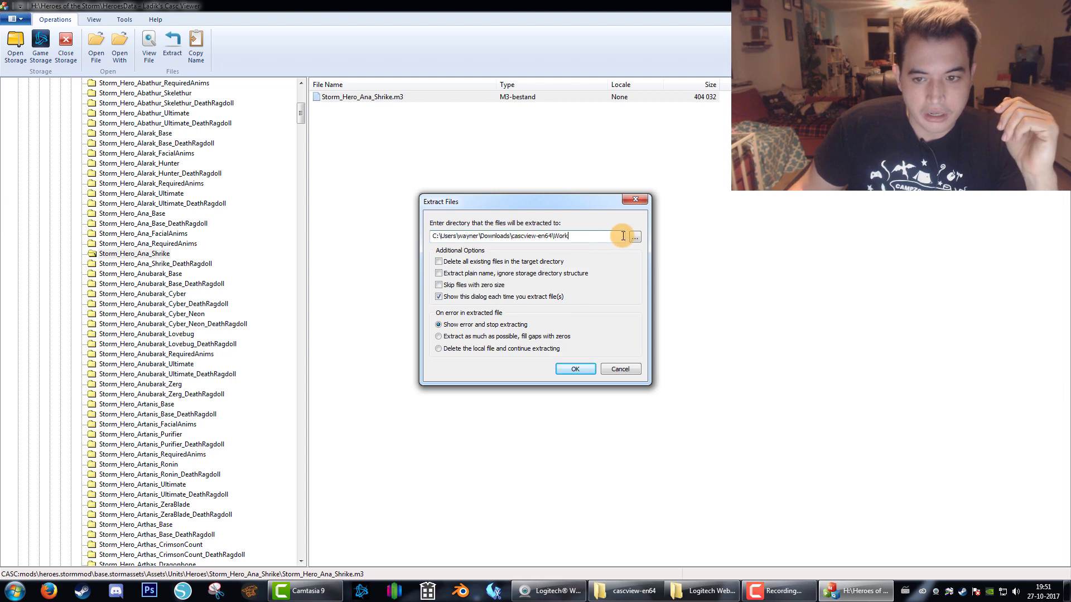
click(633, 235)
drag(640, 206, 560, 168)
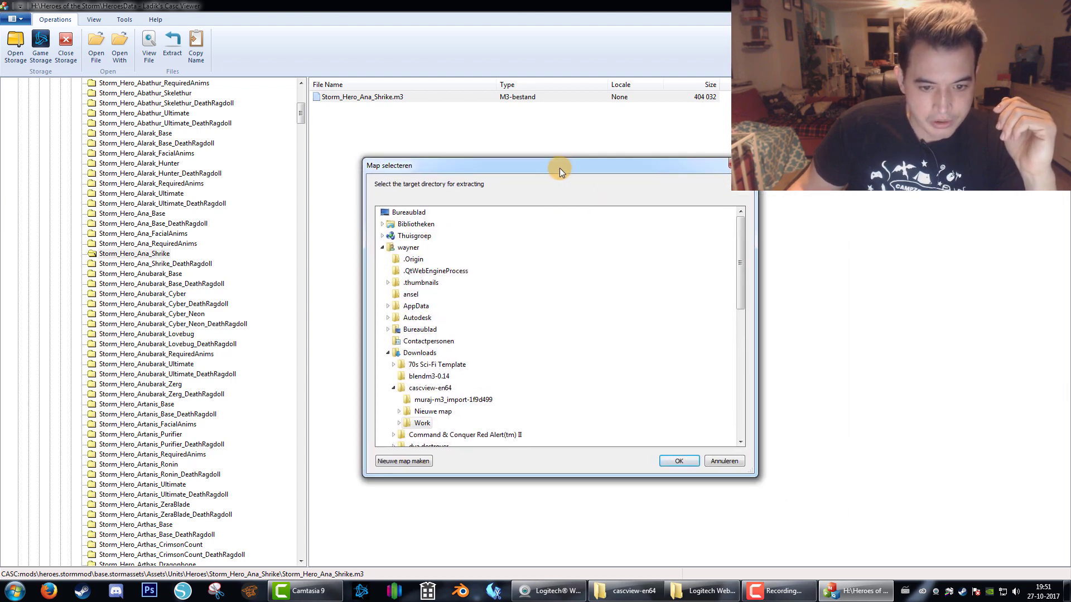
key(Escape)
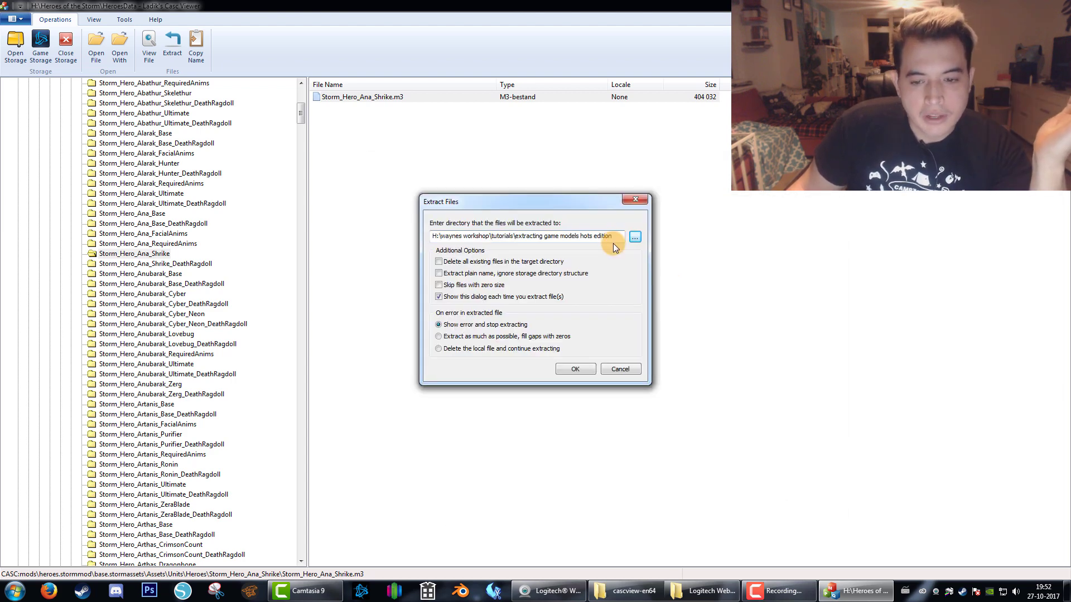
click(578, 370)
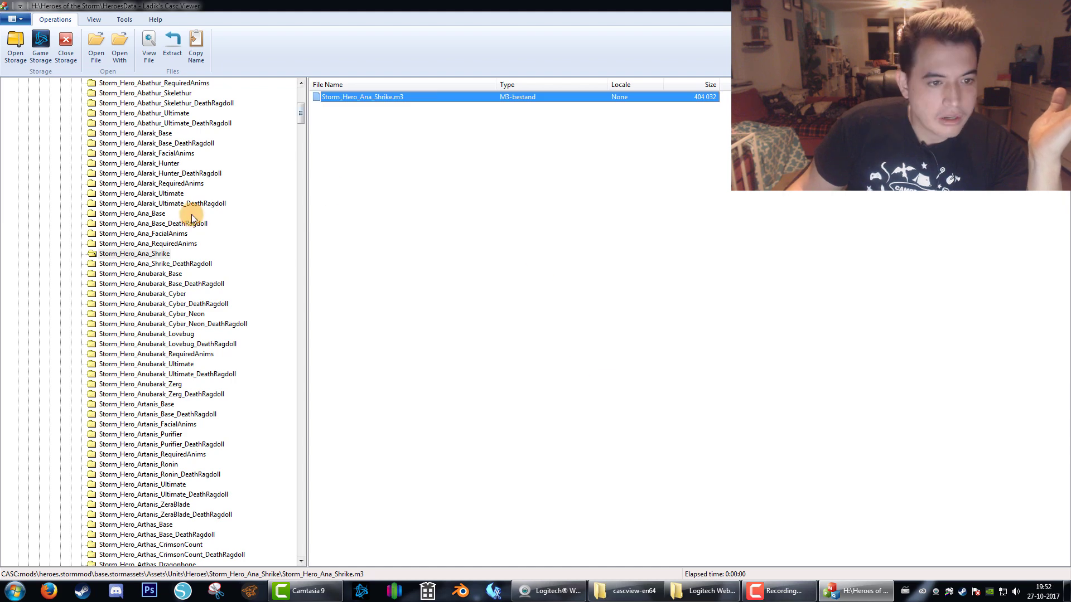
Extract Storm_Hero_Ana_Shrike_DeathRagdoll.m3 into the tutorial folder as well.
click(195, 264)
right_click(431, 96)
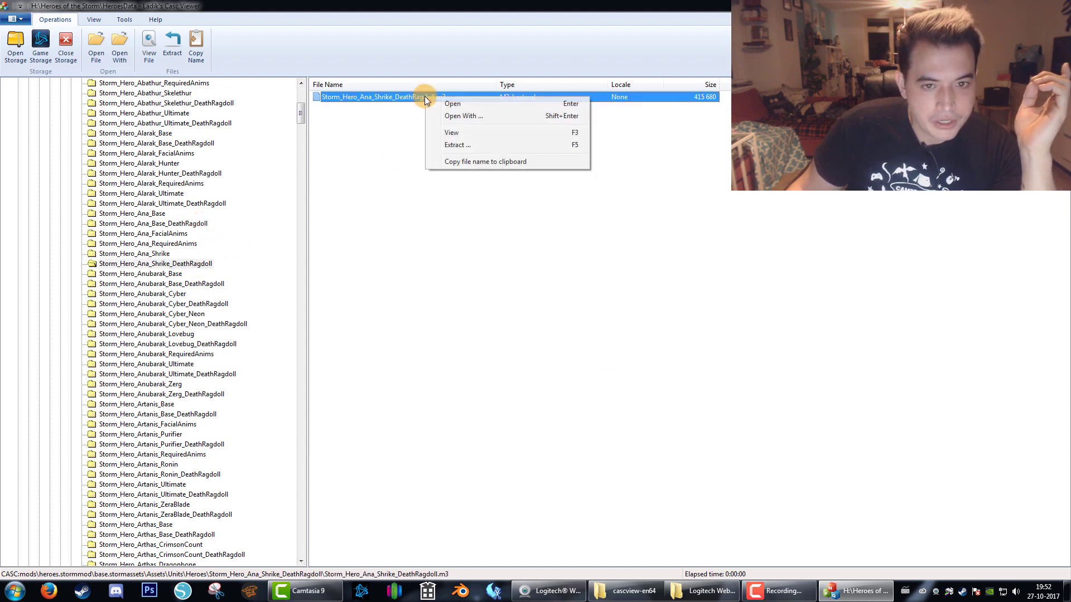
click(483, 144)
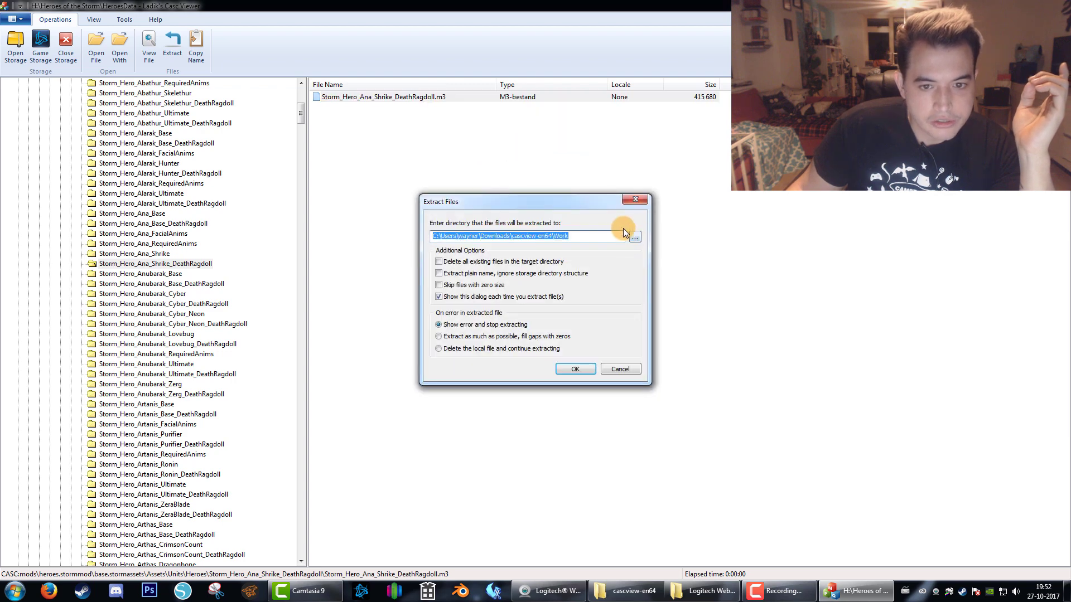
click(634, 236)
click(527, 346)
click(570, 369)
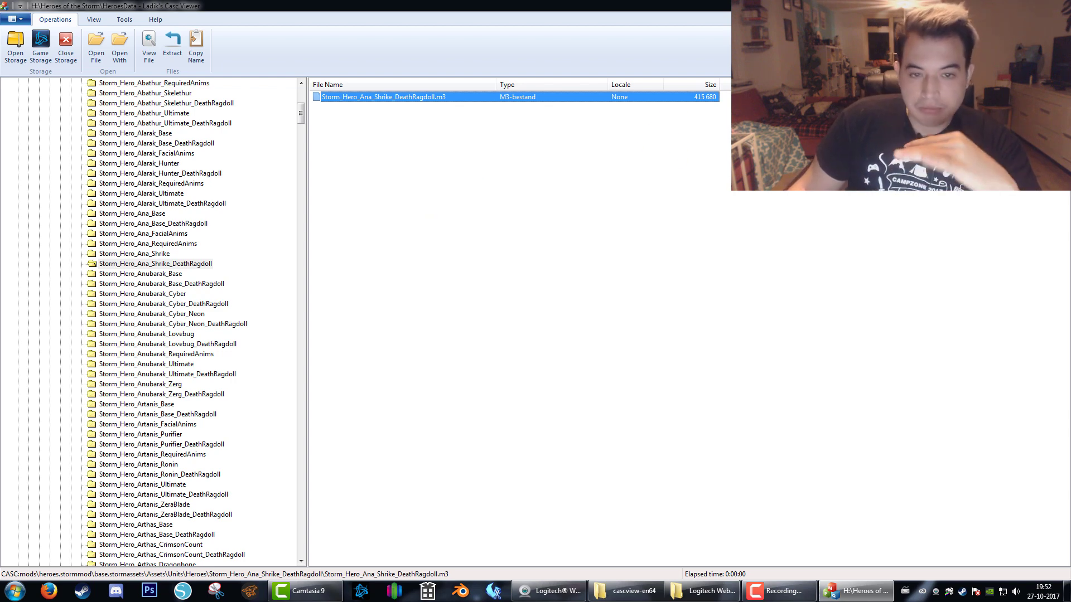
Close CascView, launch Blender and dismiss the start-up splash.
click(1058, 5)
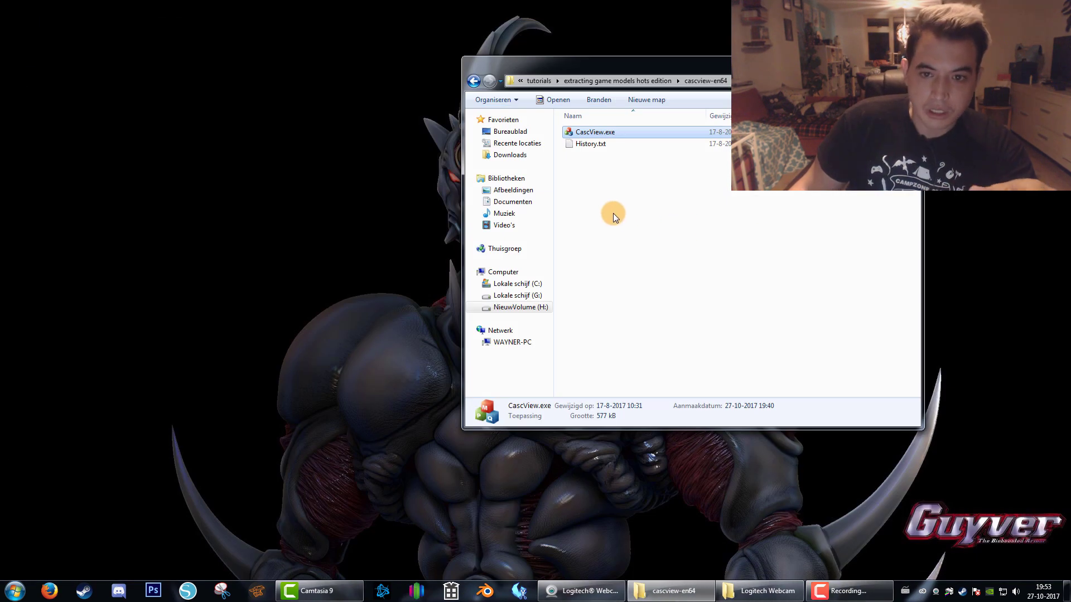
click(612, 215)
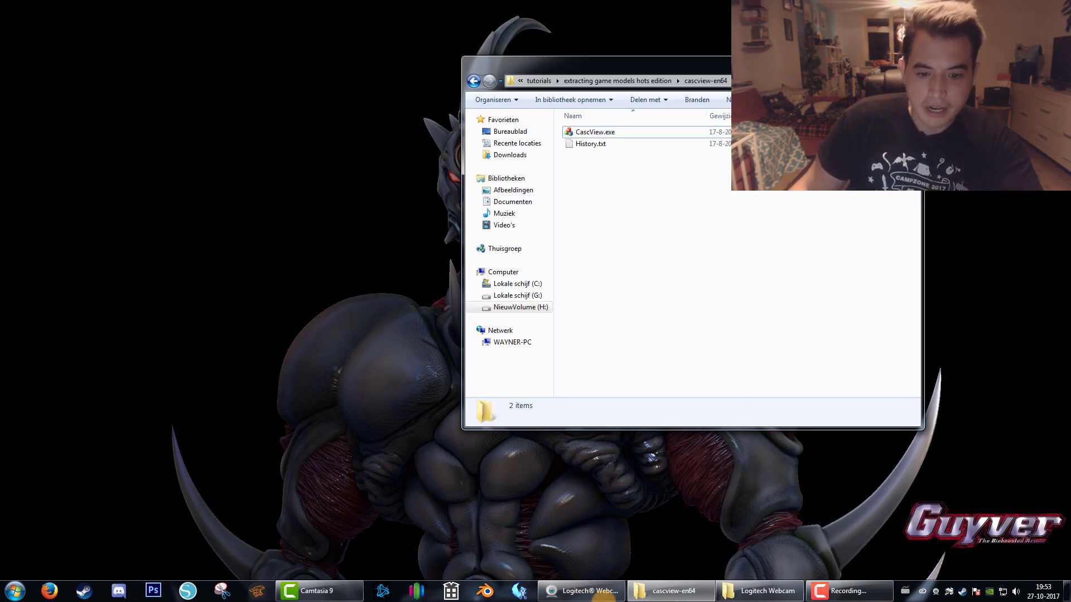
click(484, 595)
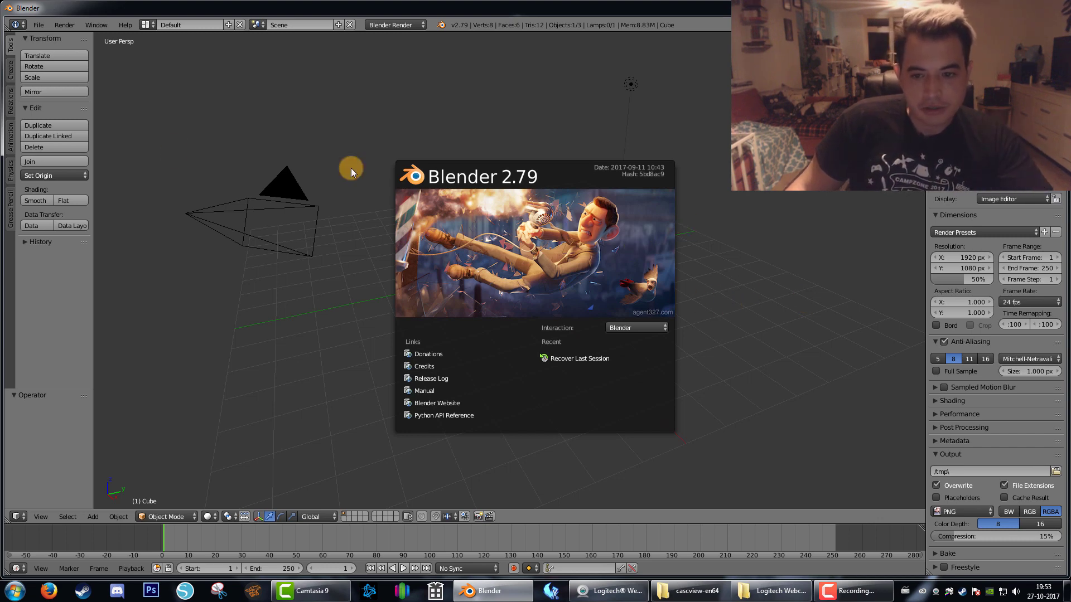
click(796, 236)
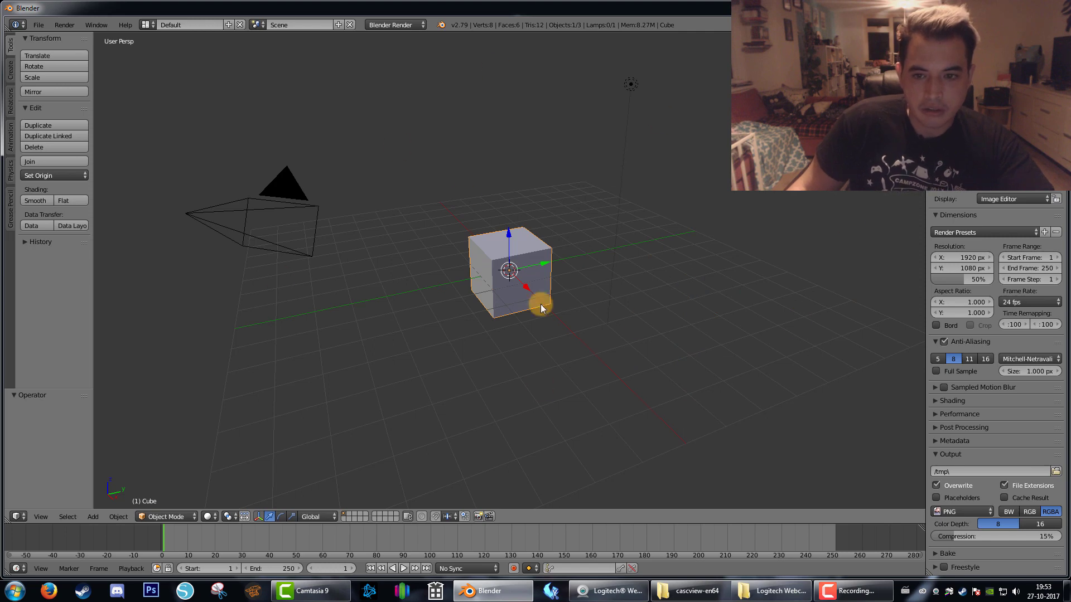
Delete the default cube, lamp and camera from the scene.
mouse_move(508, 232)
mouse_down()
mouse_move(514, 195)
mouse_move(551, 233)
mouse_move(521, 240)
mouse_up()
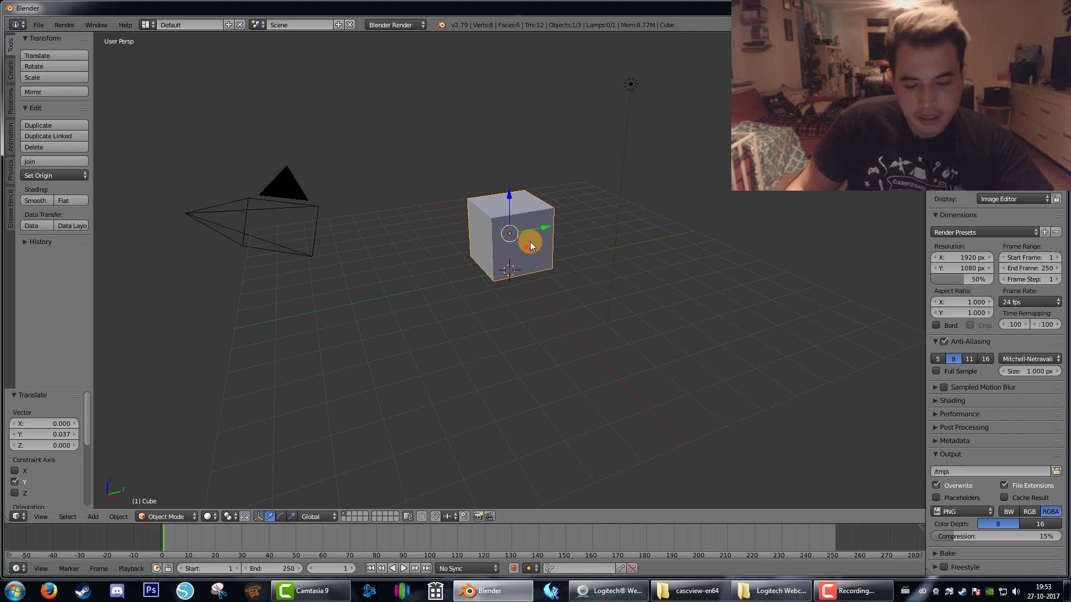
key(x)
click(527, 243)
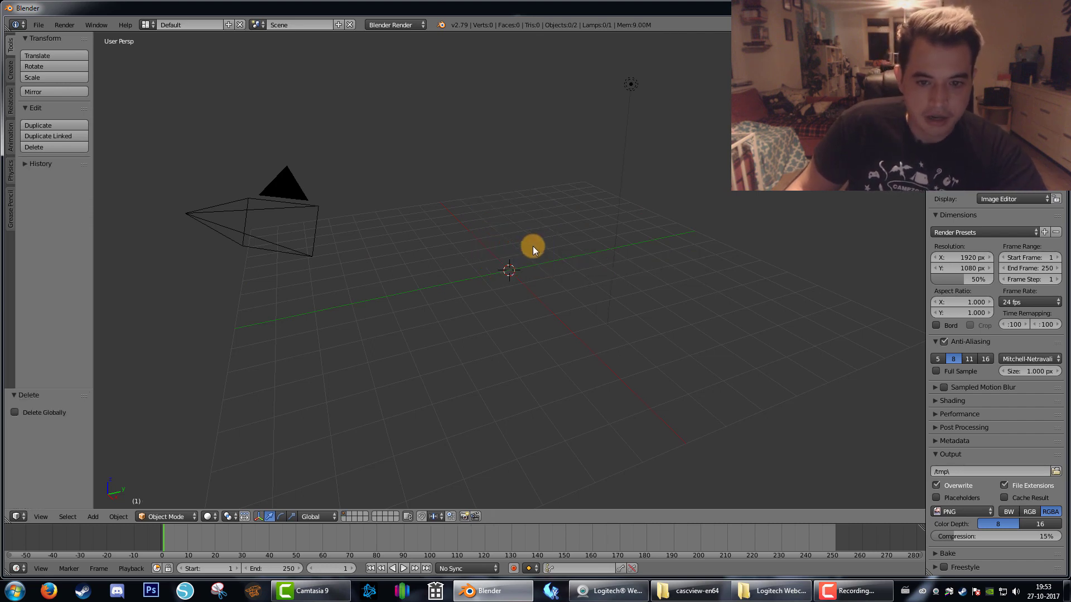
right_click(631, 85)
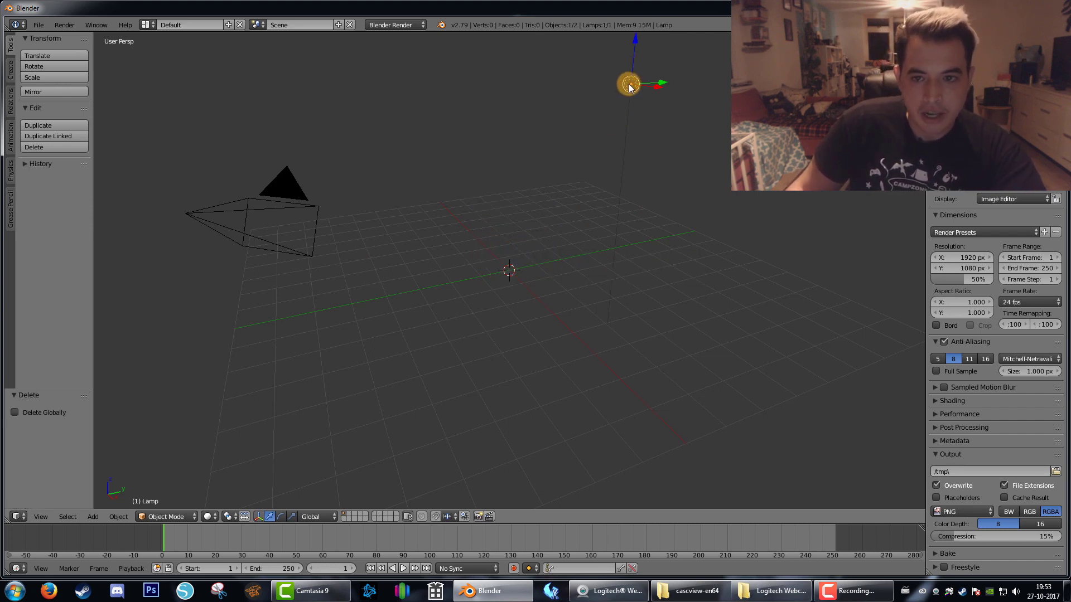
key(x)
click(612, 84)
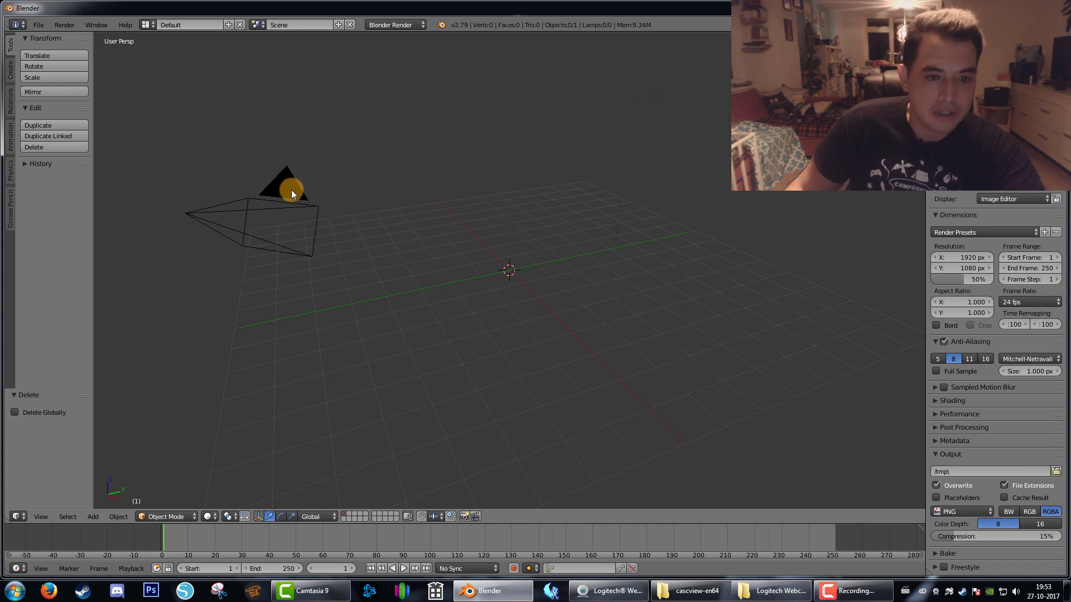
right_click(291, 191)
key(x)
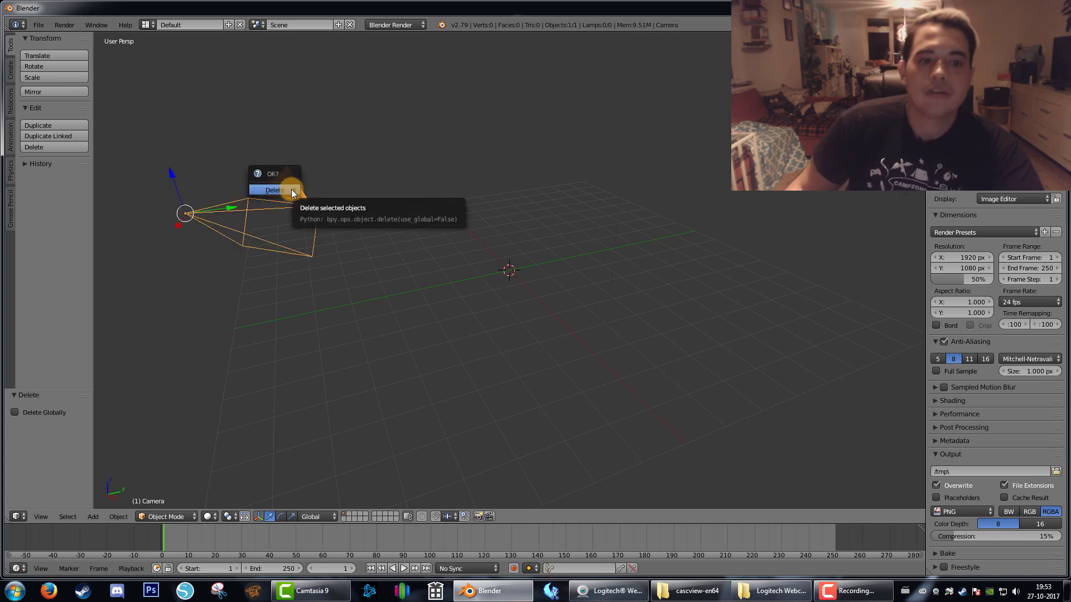
click(293, 194)
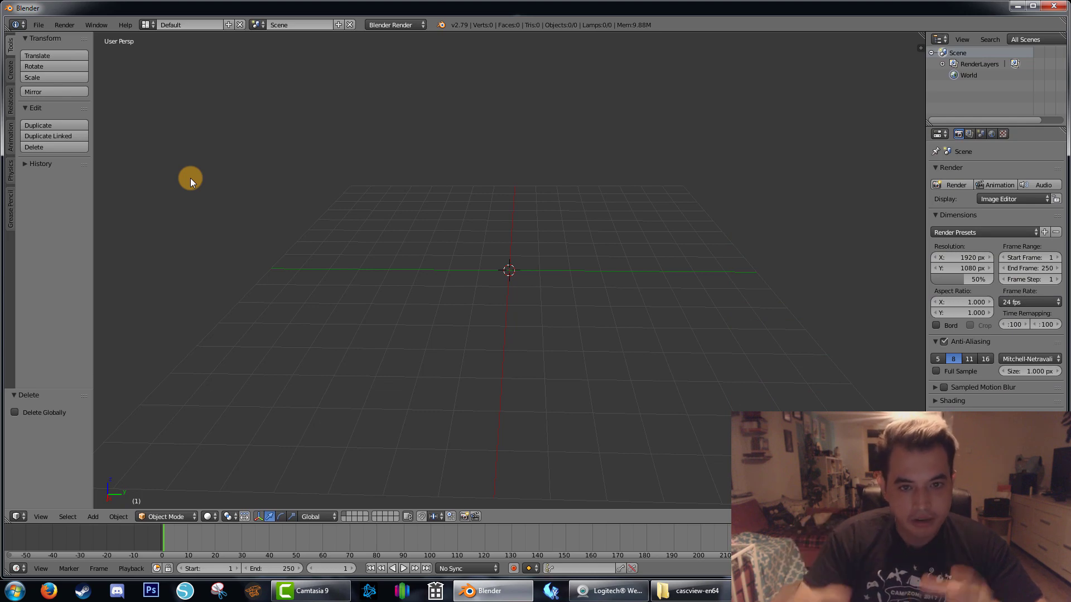
key(ctrl+z)
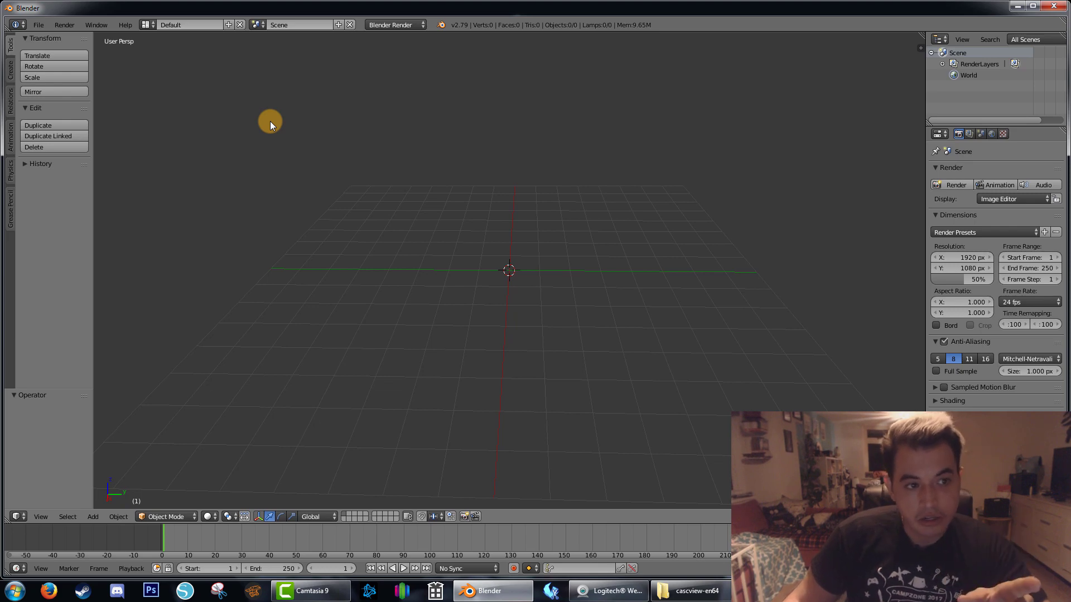
Install blendm3-master.zip from H:\workshop\tutorials\extracting game models hots edition as an add-on.
click(41, 24)
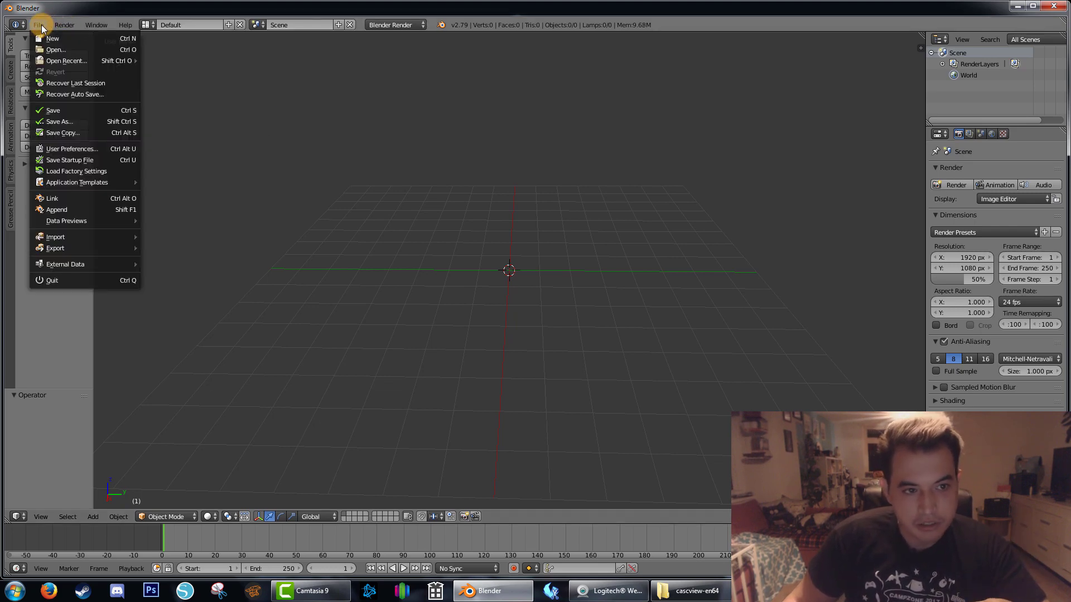
click(73, 149)
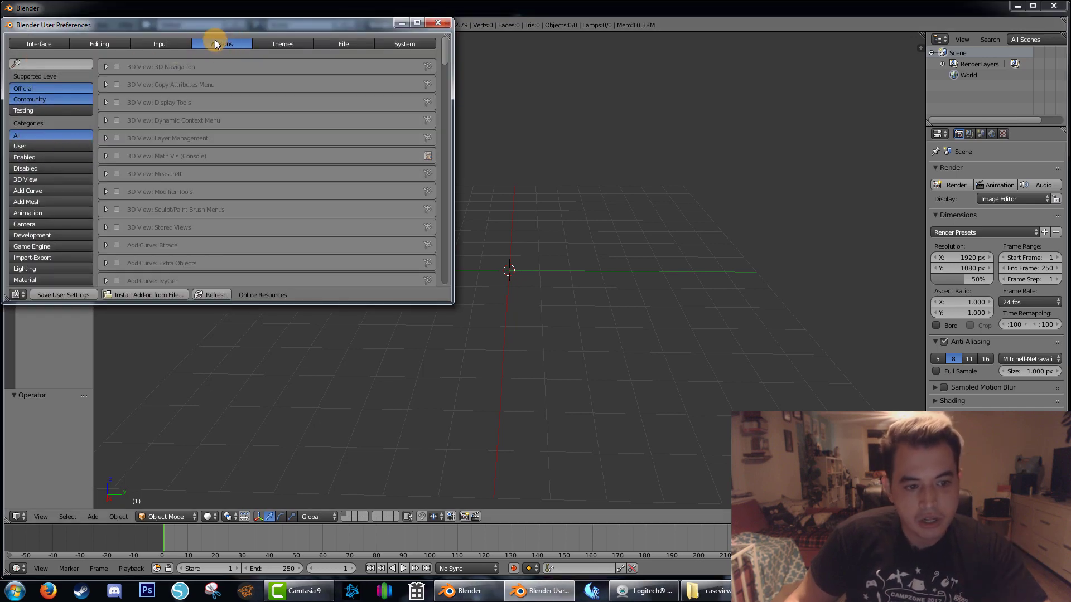
click(149, 295)
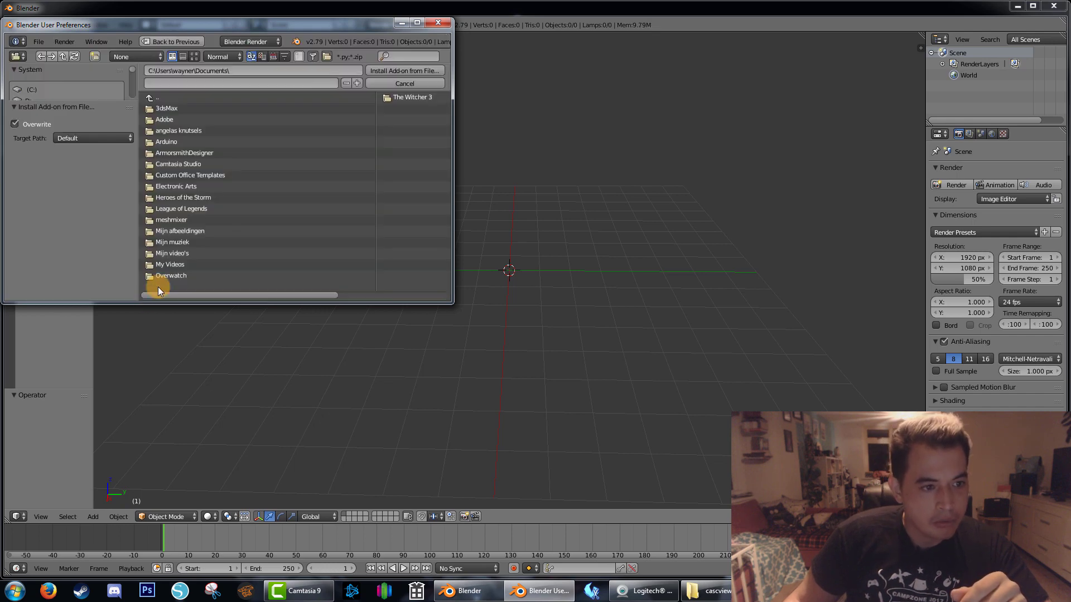
drag(67, 101, 45, 122)
click(45, 122)
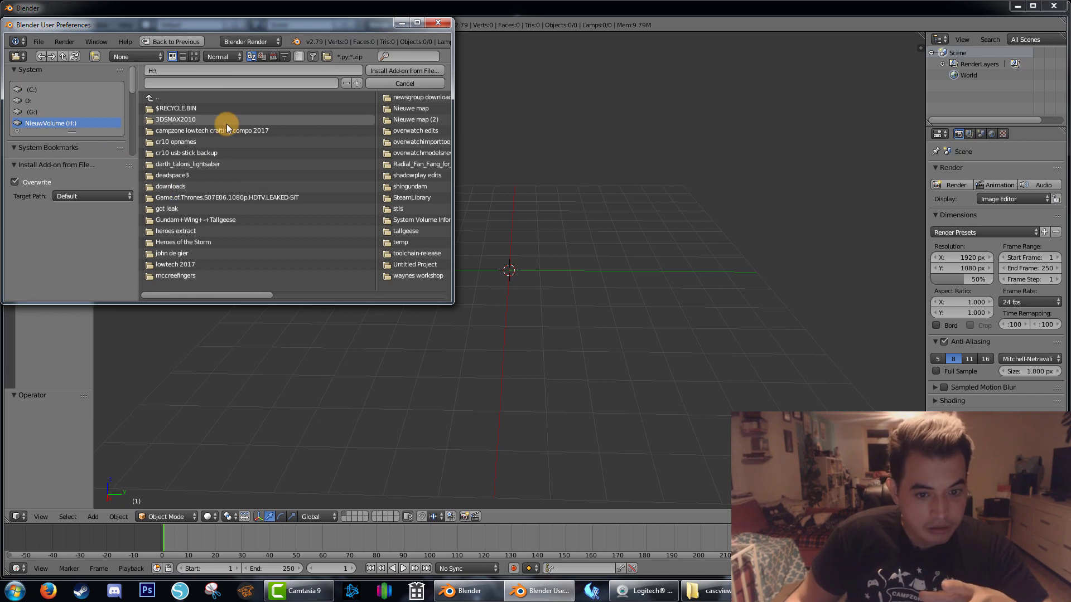
click(411, 277)
click(193, 107)
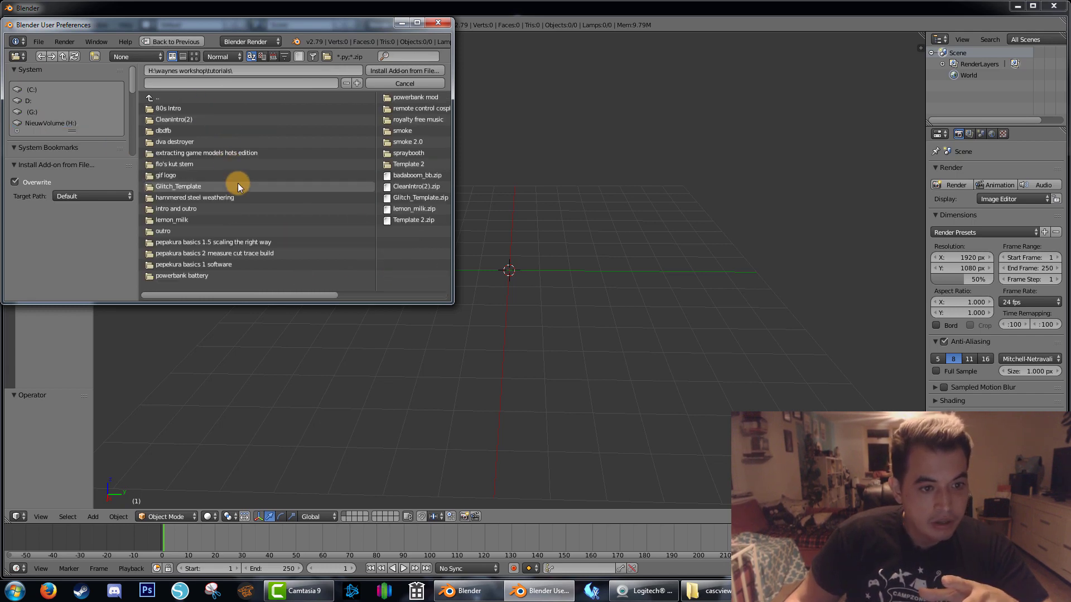
click(230, 152)
click(199, 131)
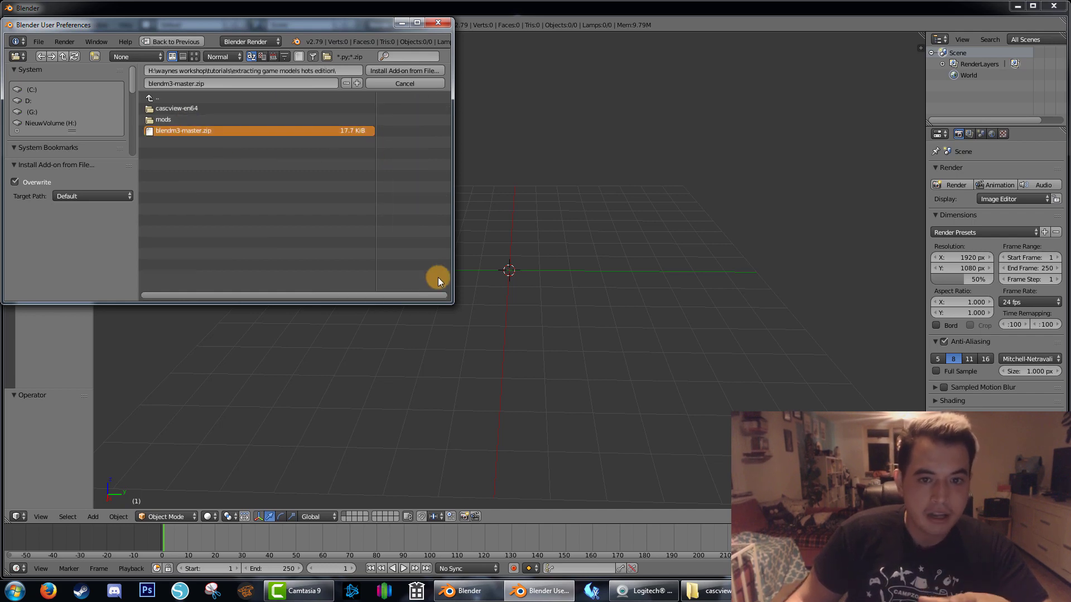
drag(451, 303, 513, 332)
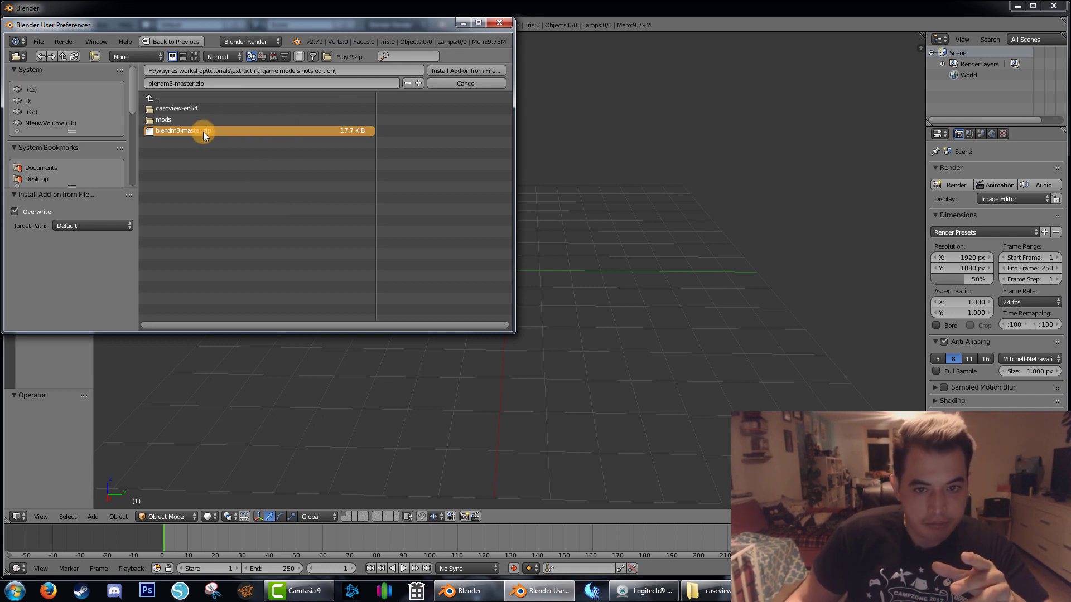
click(473, 71)
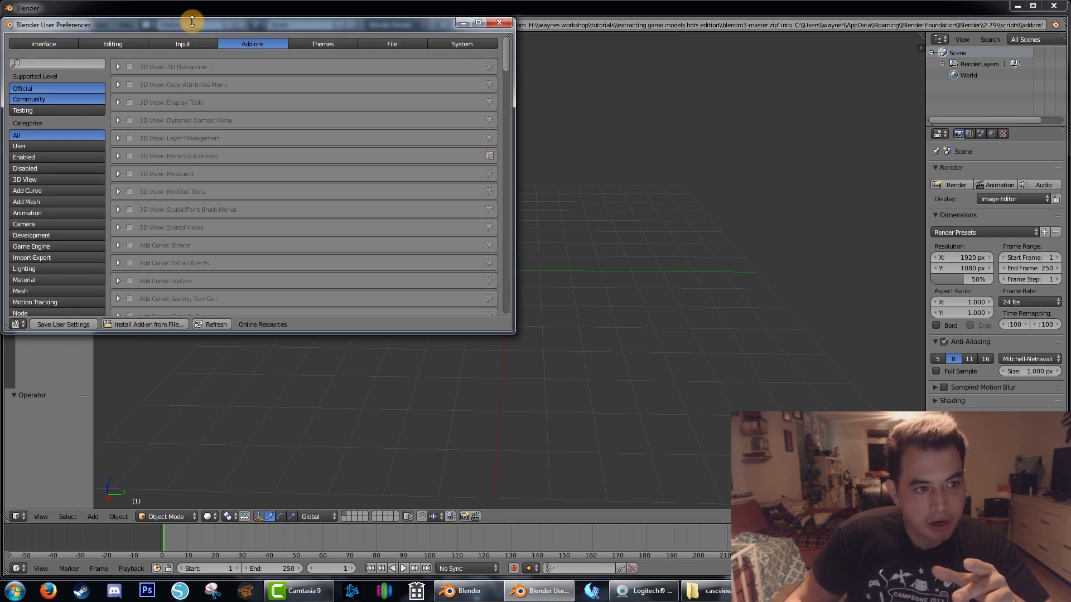
Enable the Starcraft 2 m3 add-on found by searching 'm3' and save the user settings.
click(65, 64)
text(m3)
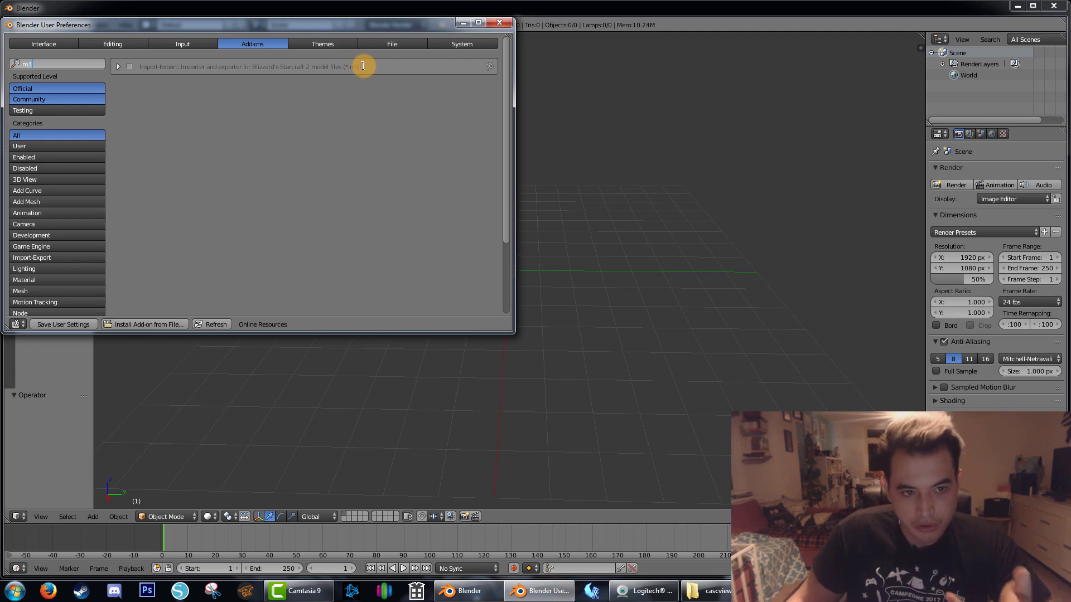
click(129, 67)
click(75, 325)
click(499, 24)
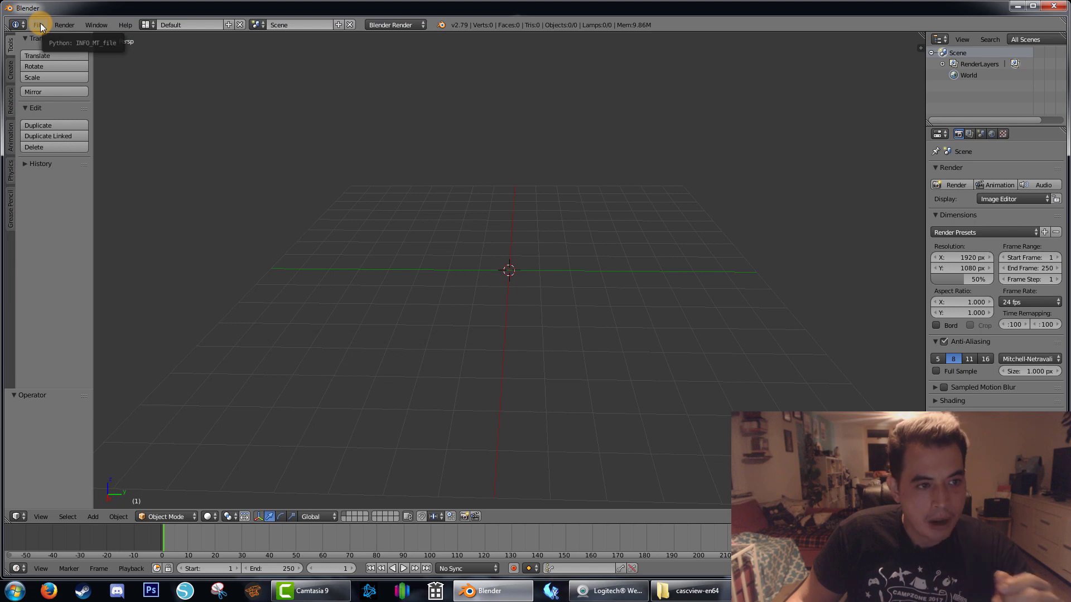
Start a Starcraft 2 Model (.m3) import and jump to the recent tutorial folder.
click(39, 24)
mouse_move(95, 237)
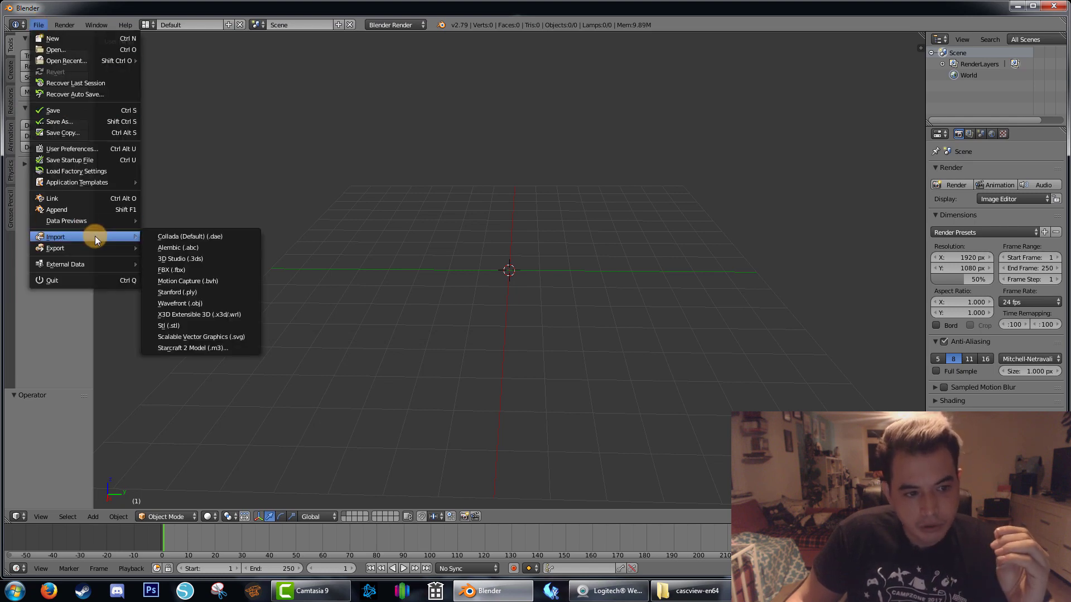
click(225, 349)
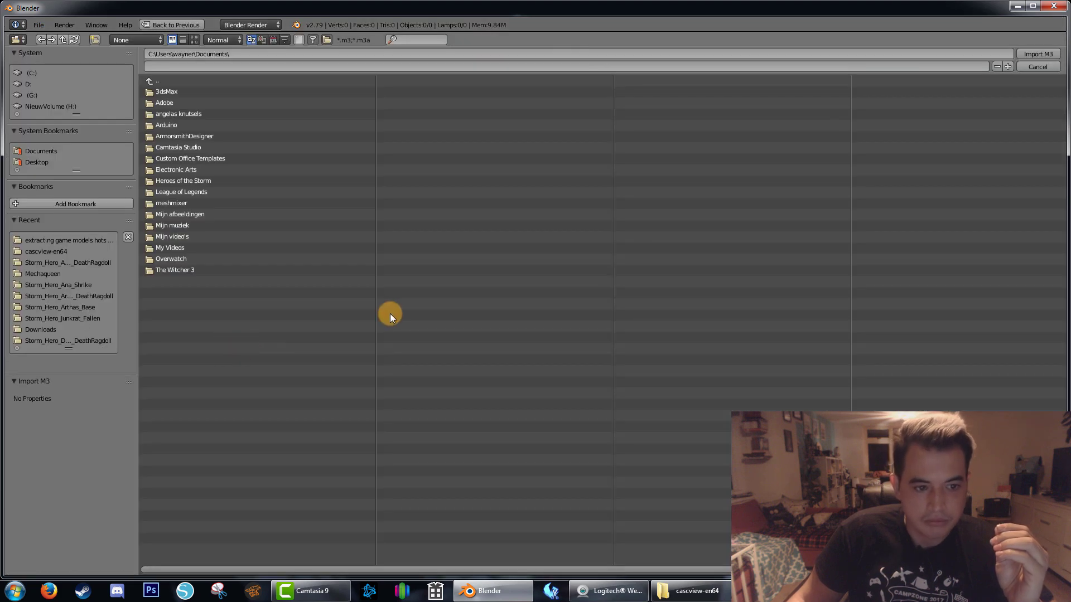
click(65, 241)
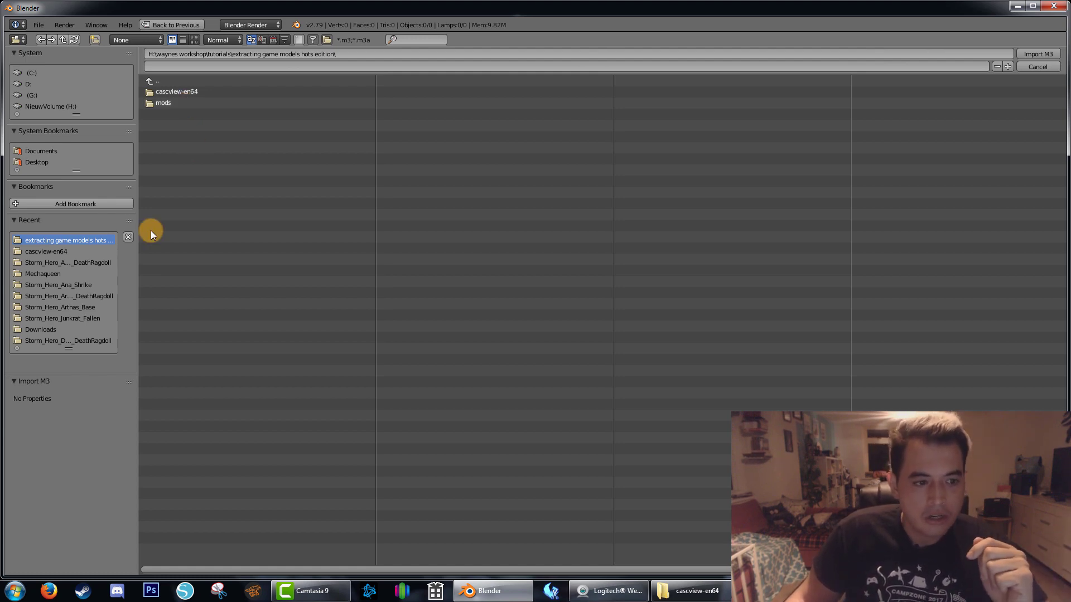
Import mods\...\Units\Heroes\Storm_Hero_Ana_Shrike\Storm_Hero_Ana_Shrike.m3, which fails with a PHCLV4 error.
click(159, 103)
click(199, 92)
click(200, 92)
click(200, 92)
click(201, 92)
click(202, 93)
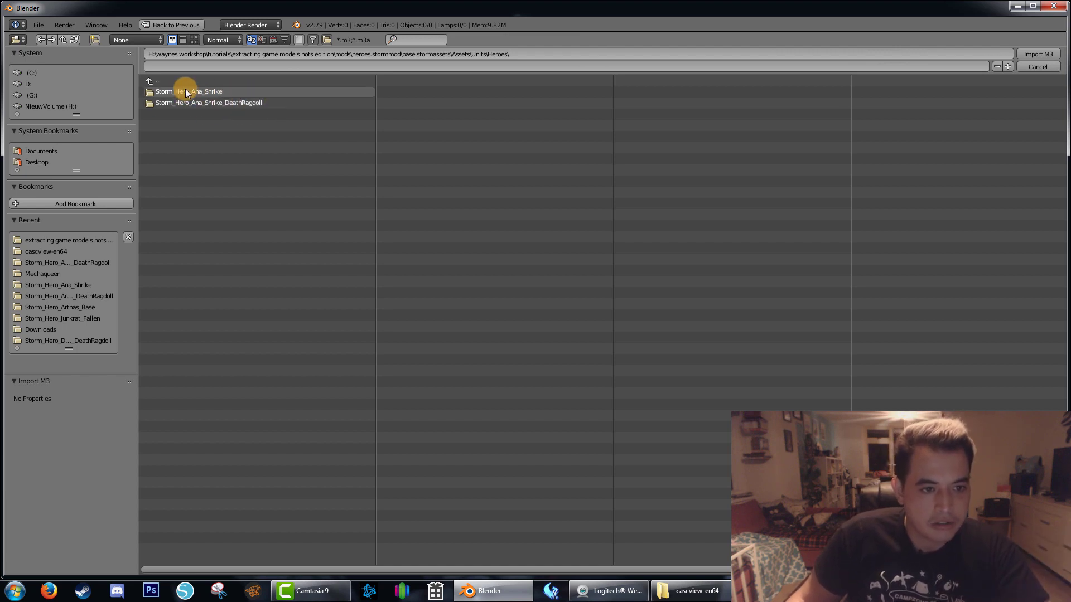
click(217, 92)
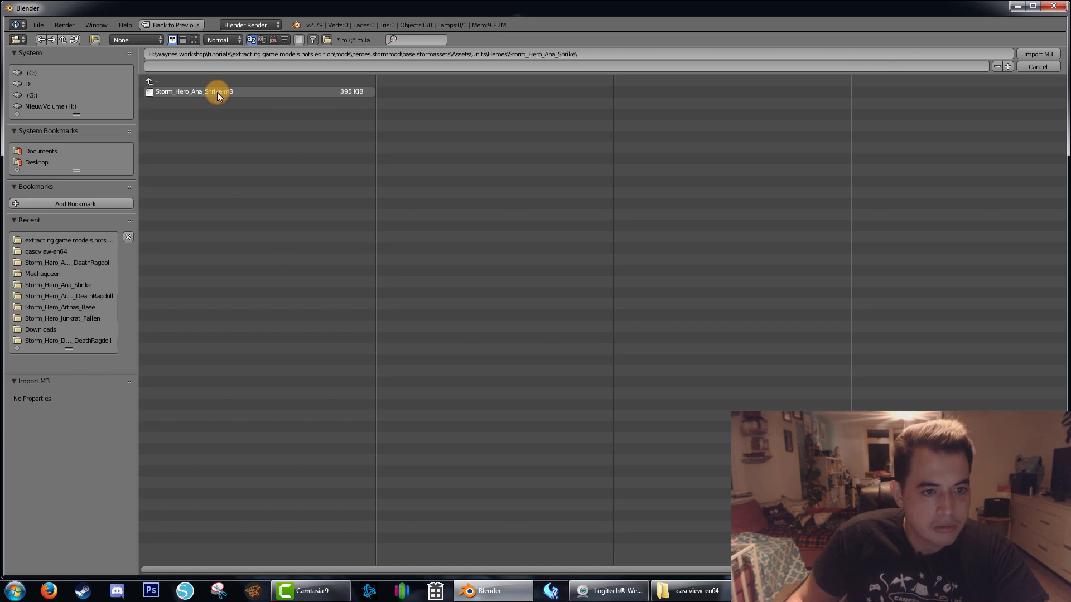
click(217, 92)
click(1036, 54)
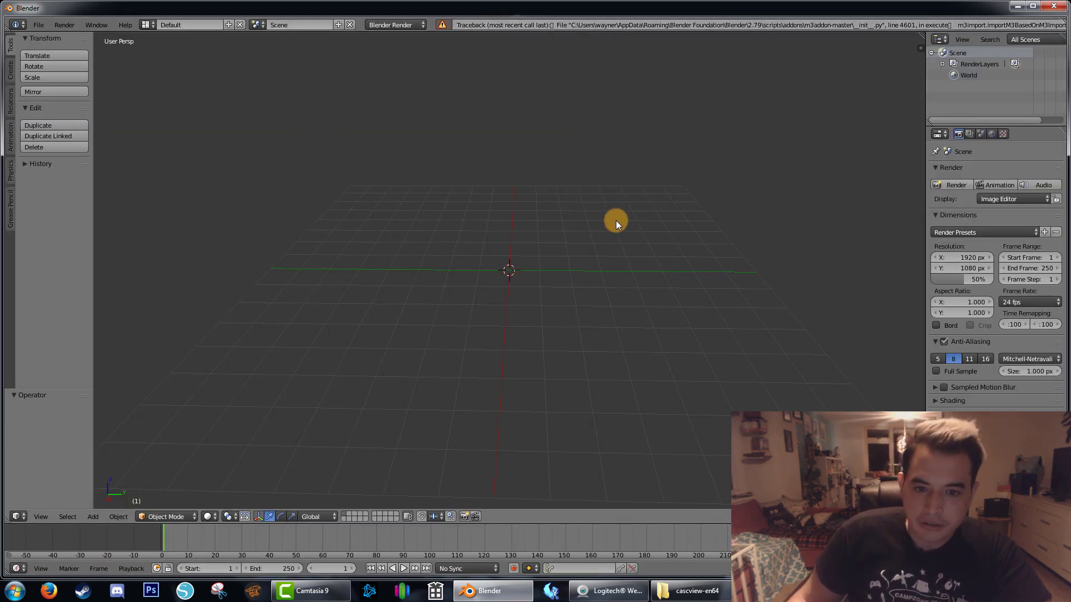
Import Storm_Hero_Ana_Shrike_DeathRagdoll.m3 from the DeathRagdoll folder as an m3 model.
middle_drag(615, 221, 493, 211)
middle_drag(587, 265, 459, 191)
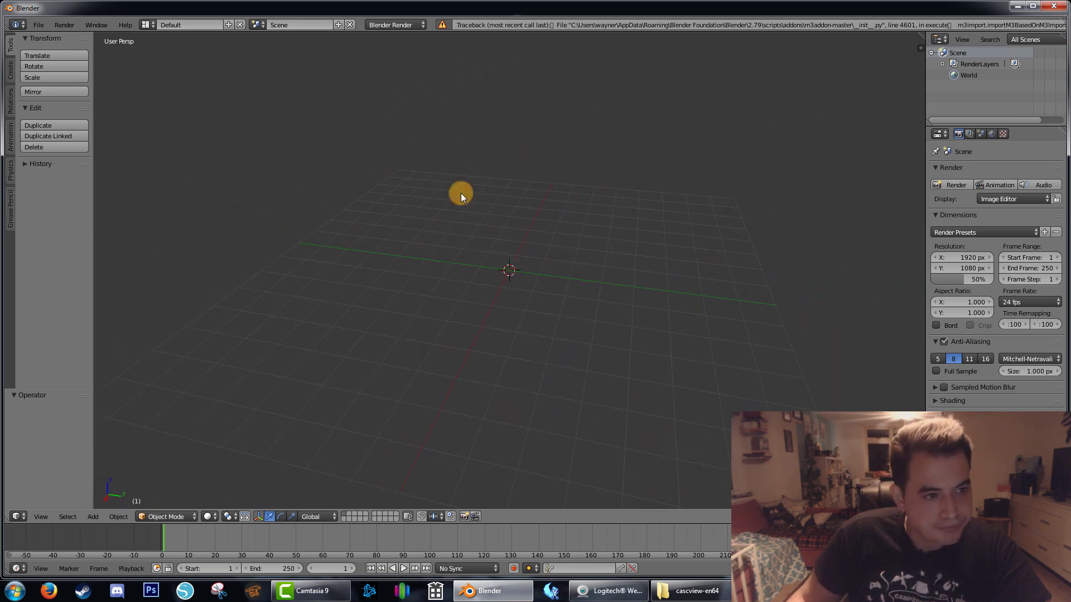
click(39, 26)
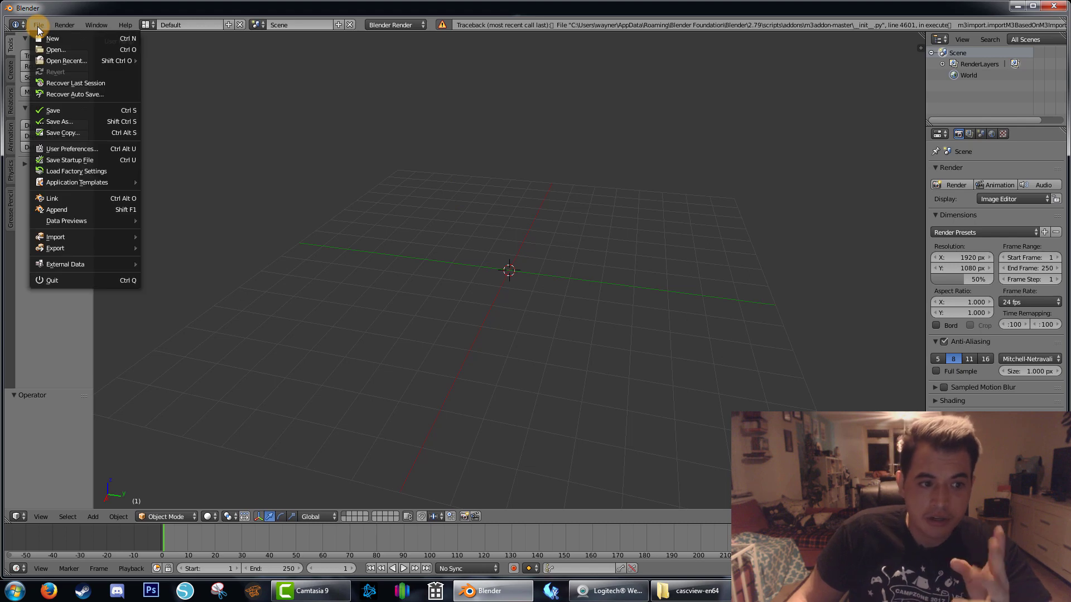
mouse_move(101, 238)
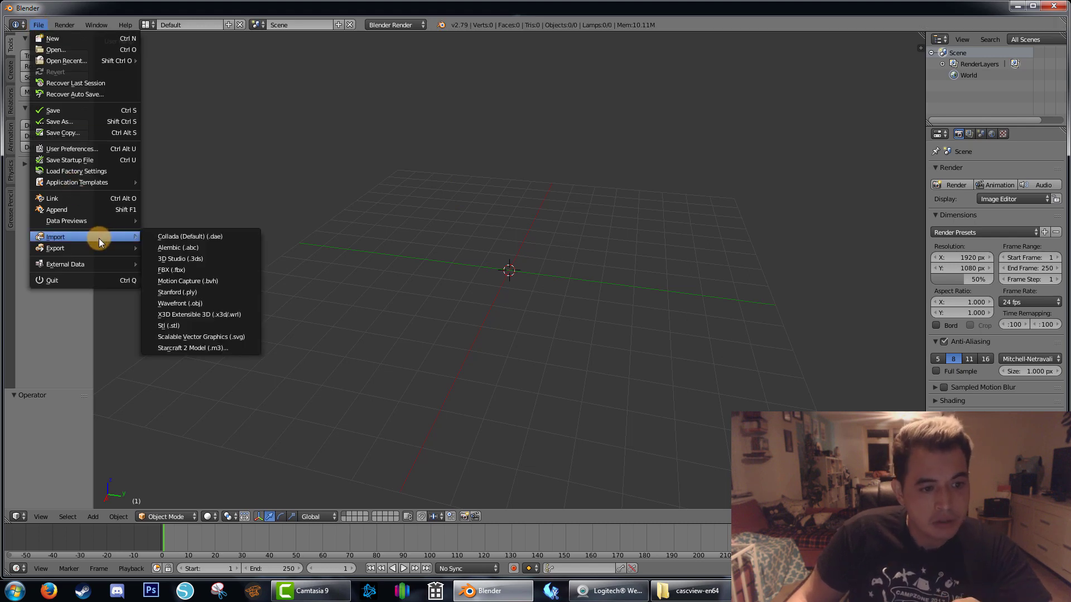
click(226, 349)
click(165, 81)
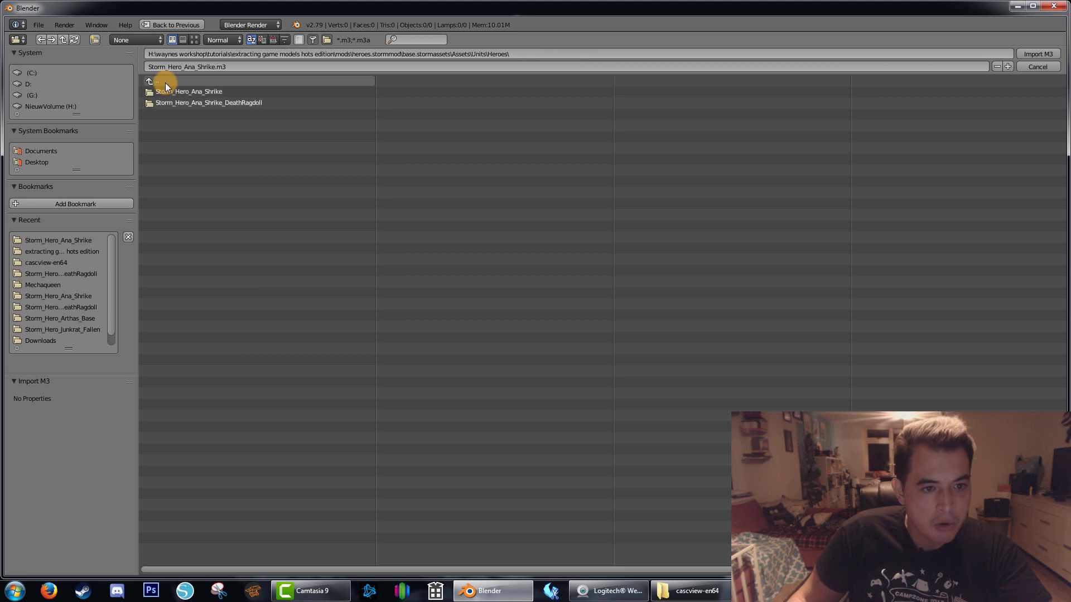
click(246, 104)
click(261, 93)
double_click(259, 93)
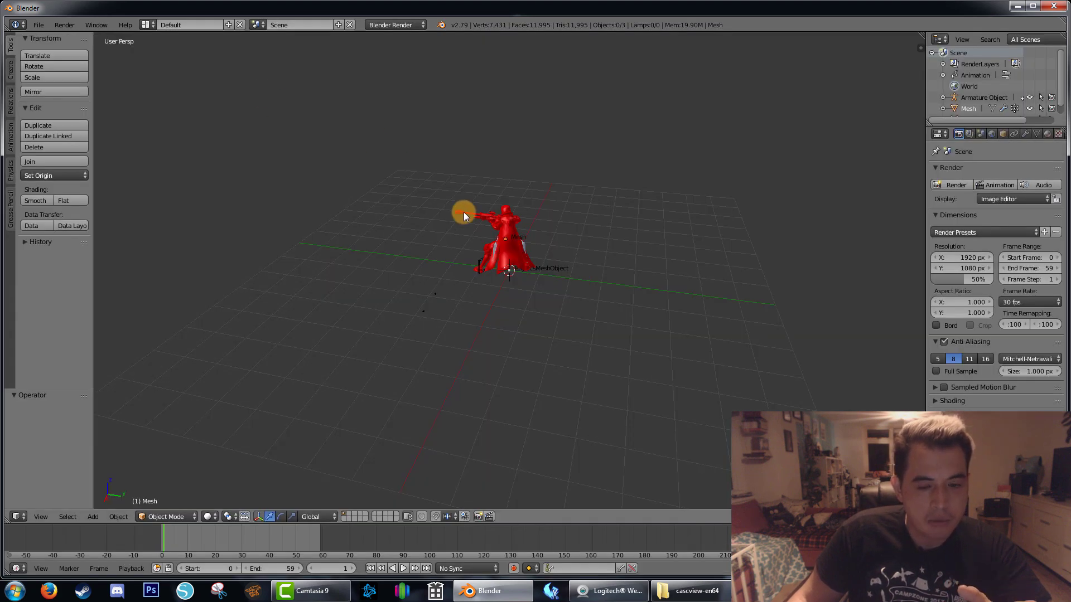
Orbit and zoom the viewport to view the imported Ana model up close.
middle_drag(393, 263, 574, 217)
scroll(506, 256, up, 5)
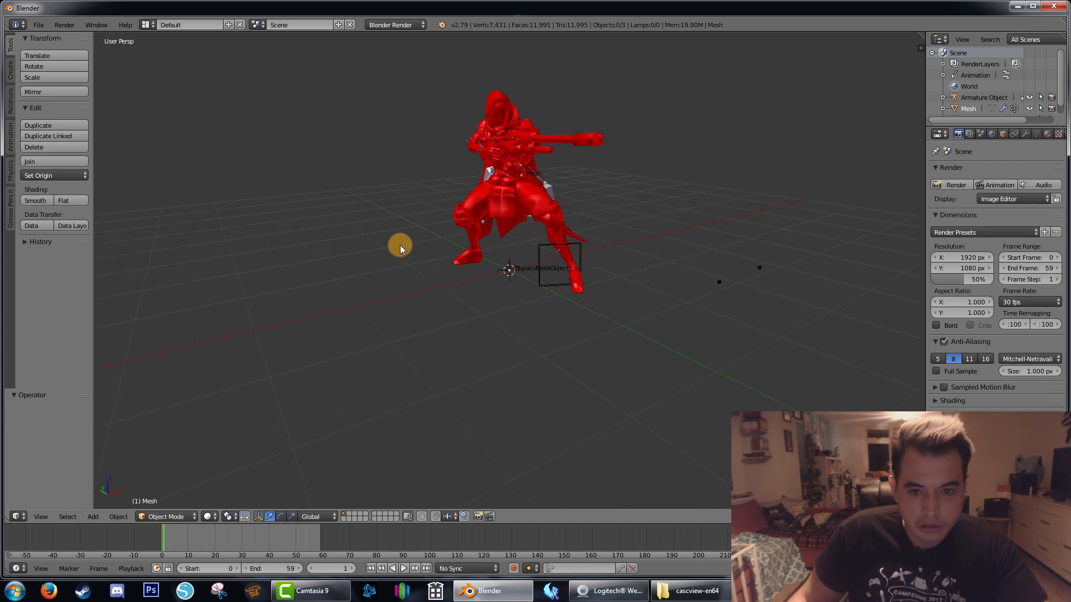
middle_drag(410, 165, 510, 270)
Delete the Armature object, leaving the Ana mesh in rest pose beside the rifle.
right_click(509, 267)
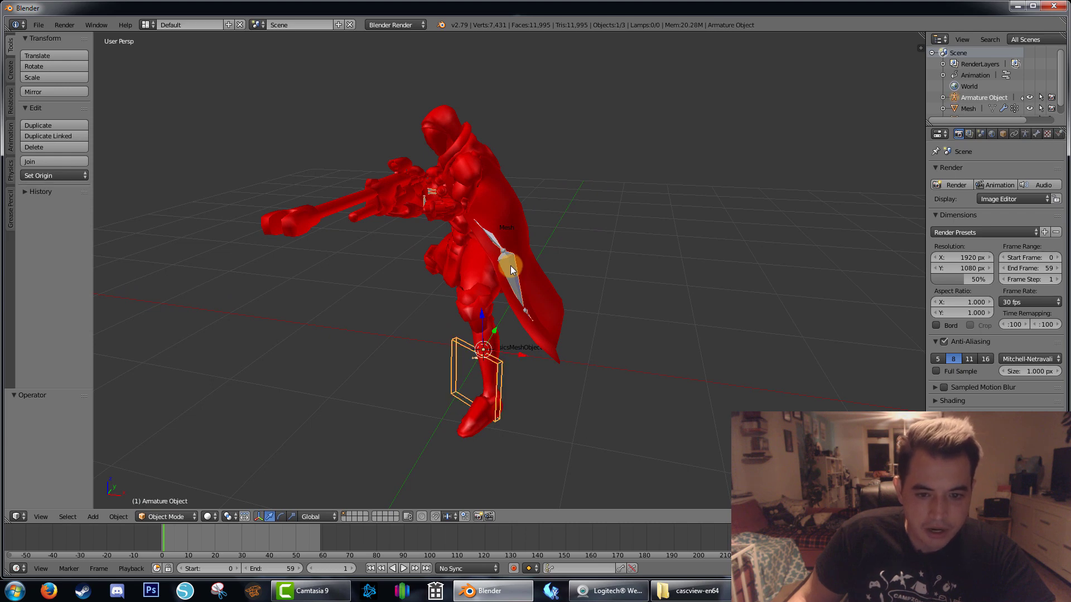
right_click(463, 255)
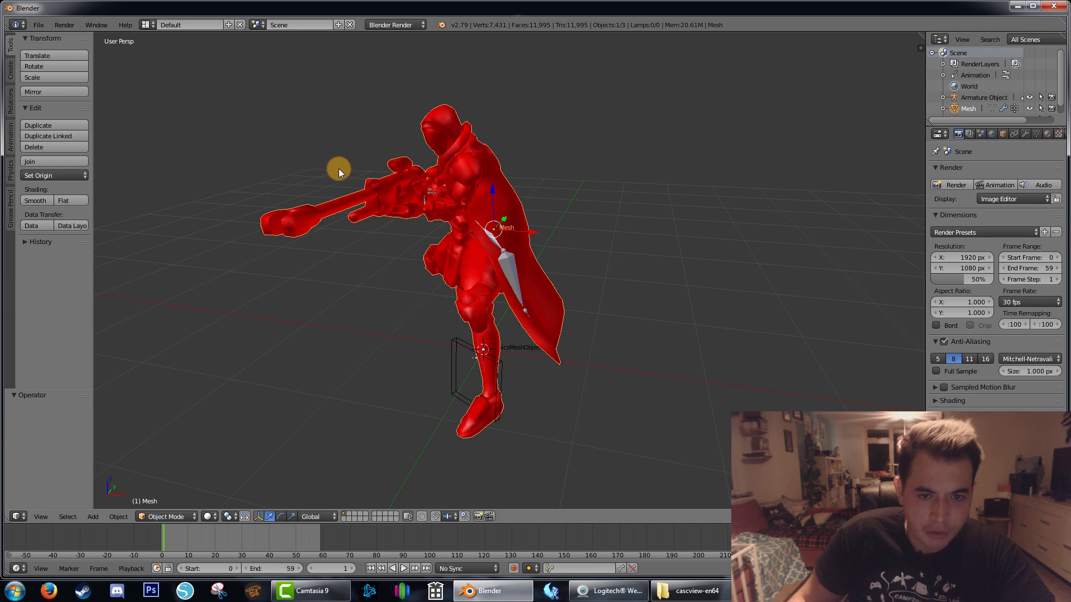
right_click(510, 270)
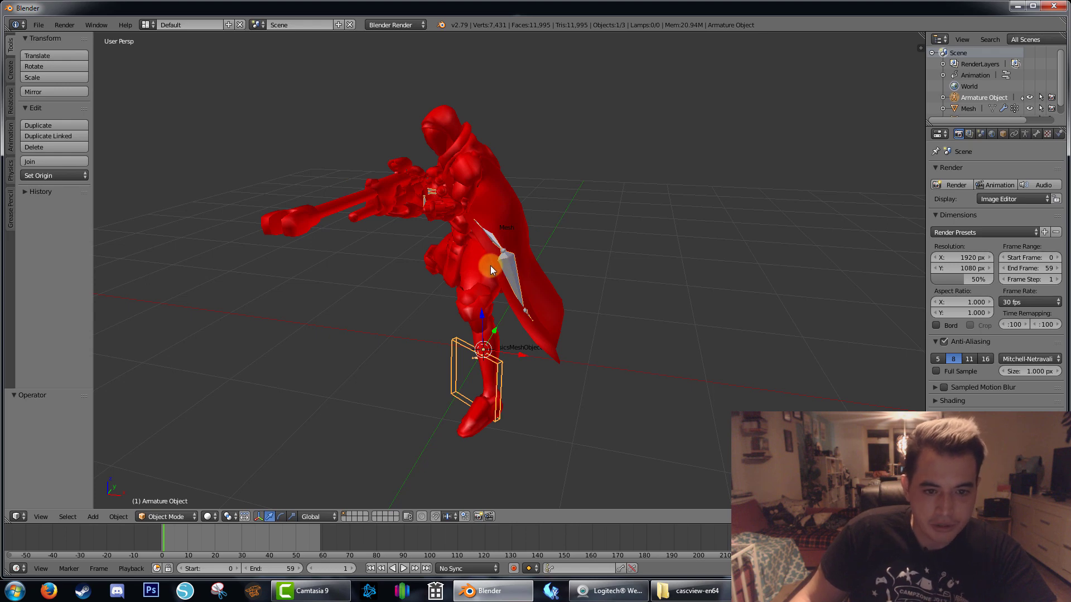
right_click(484, 212)
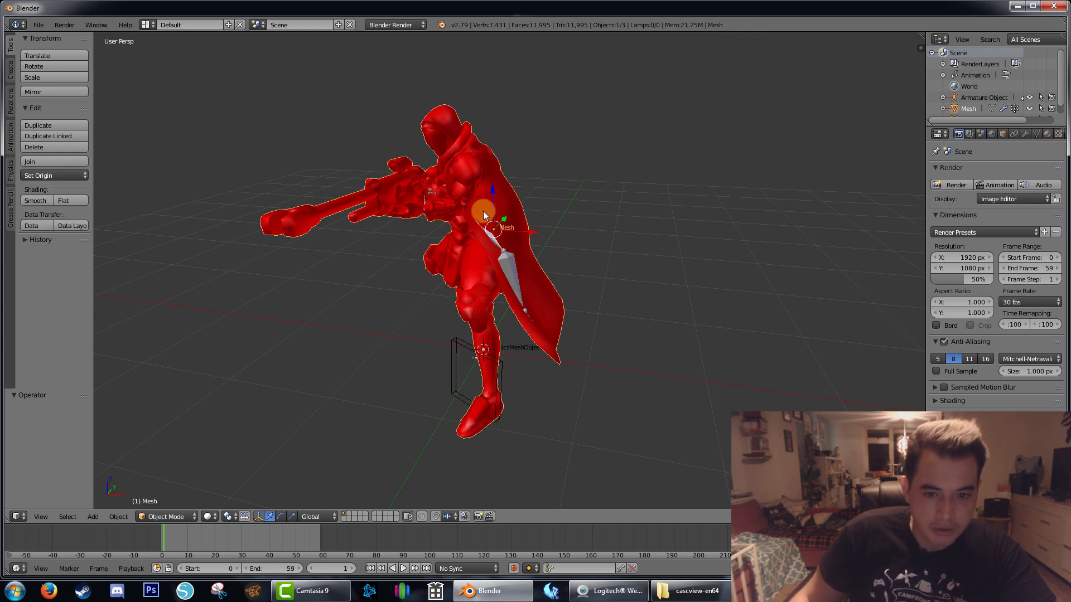
right_click(504, 263)
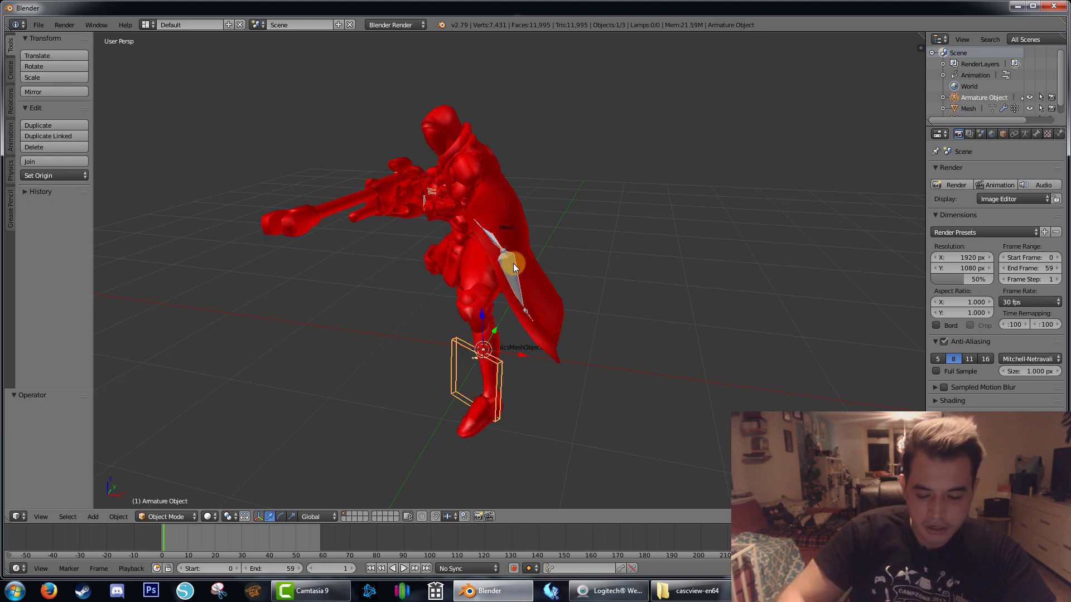
key(x)
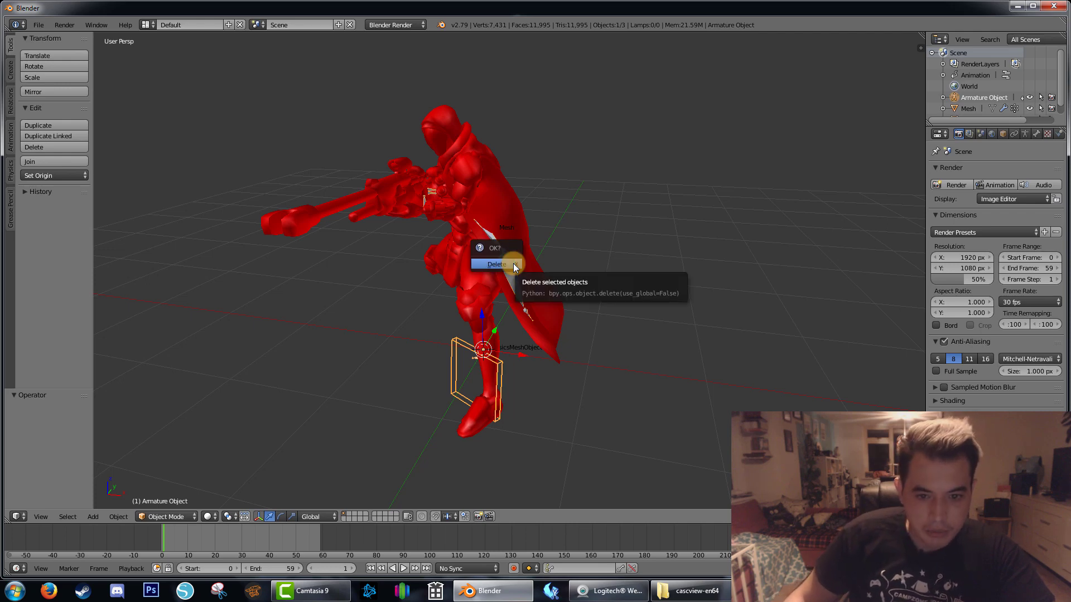
click(513, 265)
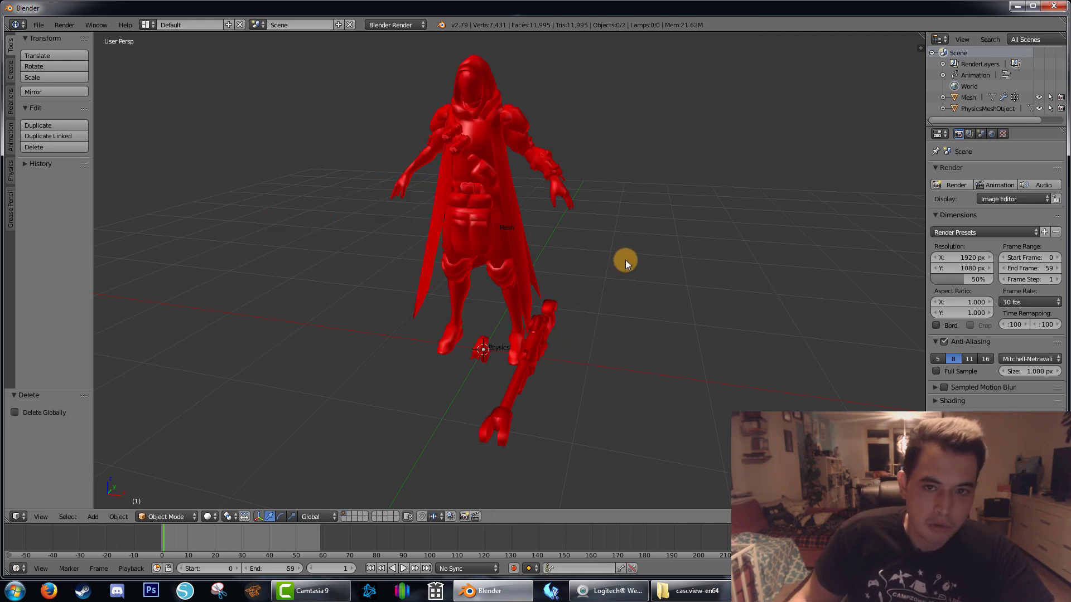
mouse_move(638, 266)
middle_down()
mouse_move(620, 263)
mouse_move(700, 252)
mouse_move(623, 249)
mouse_move(651, 260)
middle_up()
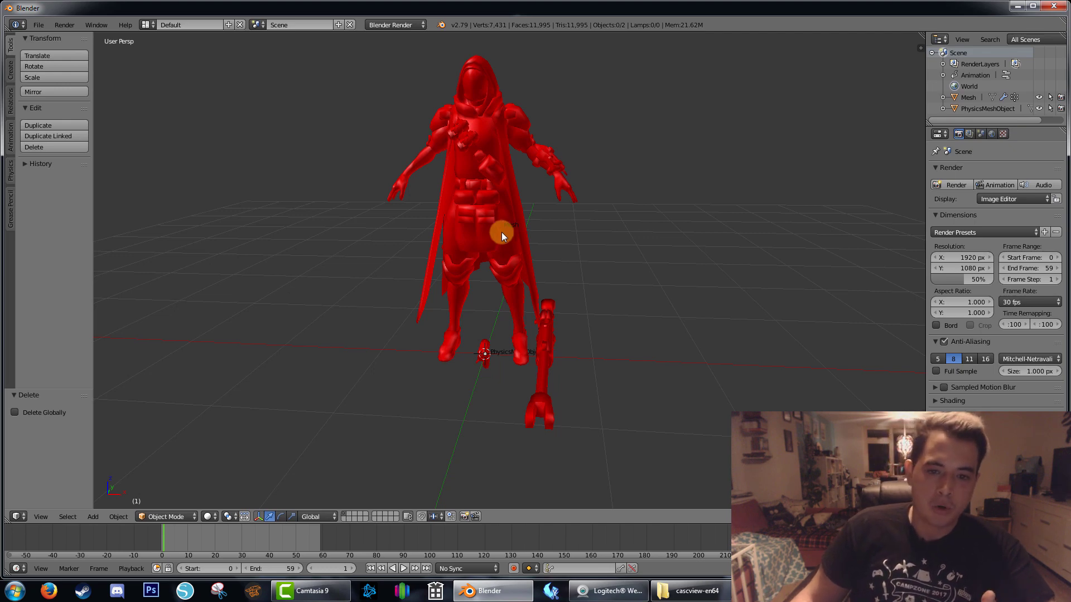
Set the Ana mesh material's diffuse colour to a near-white pink.
right_click(484, 200)
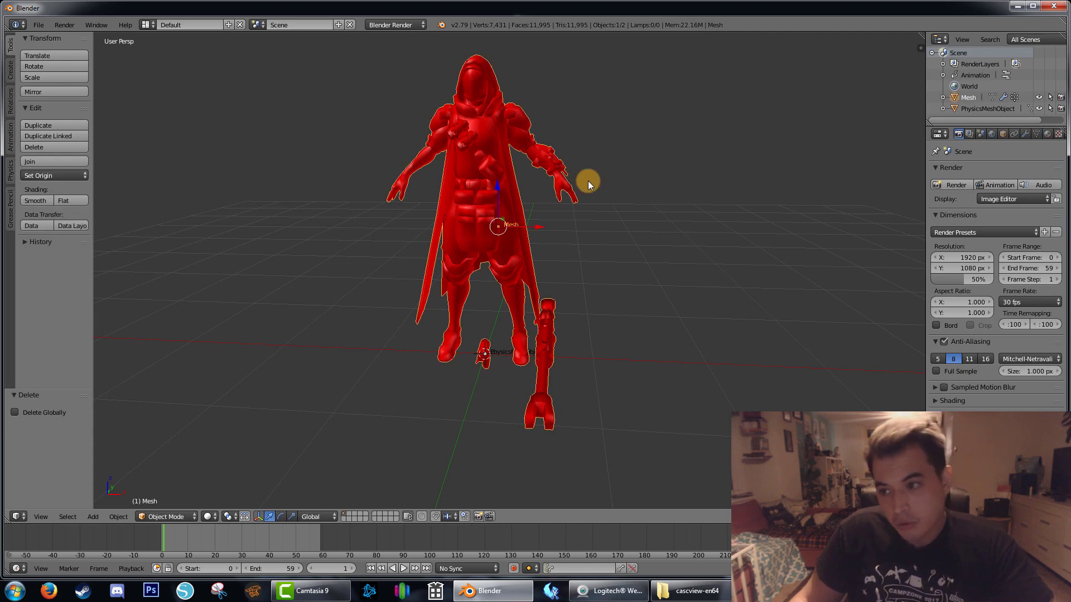
click(1047, 137)
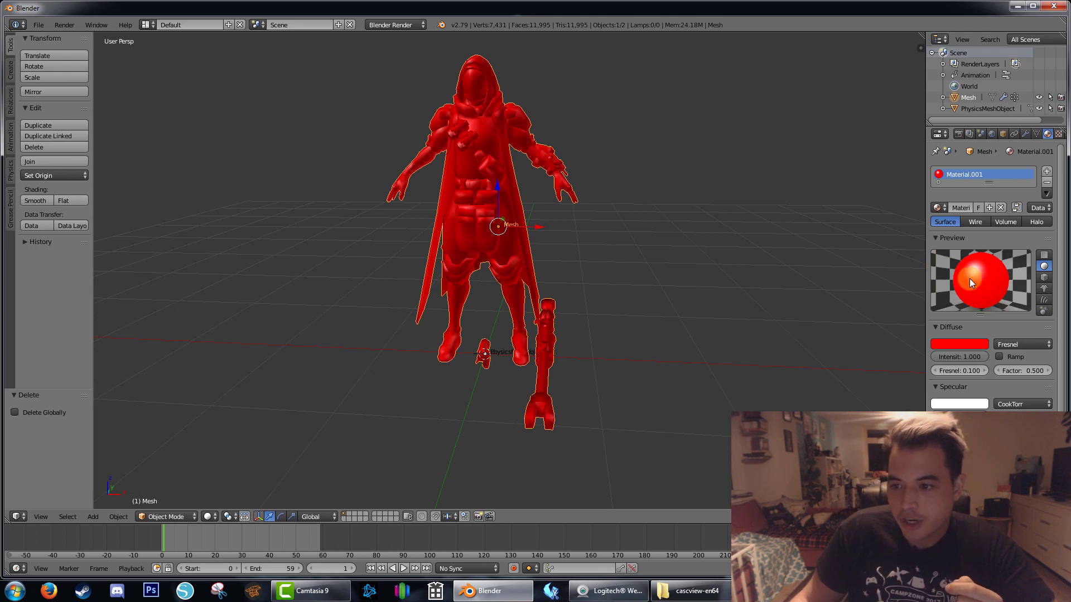
click(960, 344)
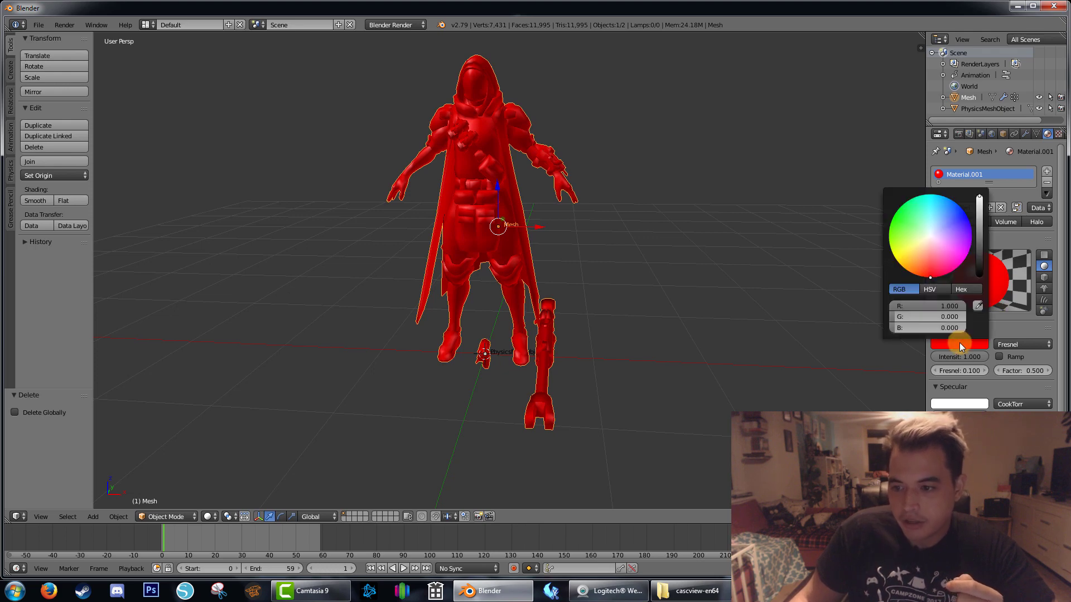
click(929, 268)
drag(929, 268, 930, 238)
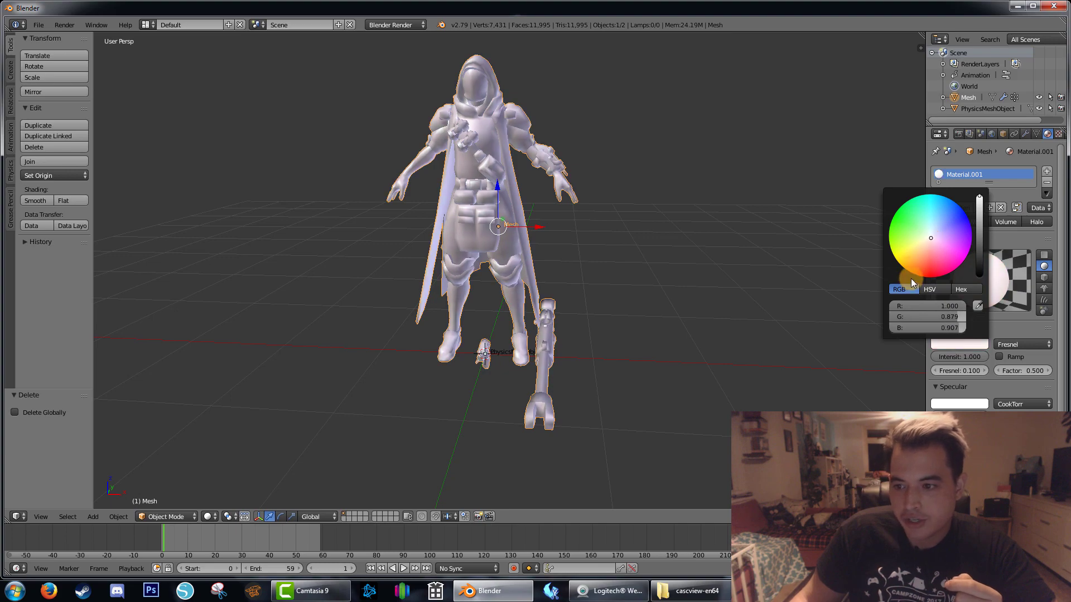
mouse_move(648, 245)
middle_down()
mouse_move(580, 243)
mouse_move(758, 232)
mouse_move(614, 252)
mouse_move(633, 249)
middle_up()
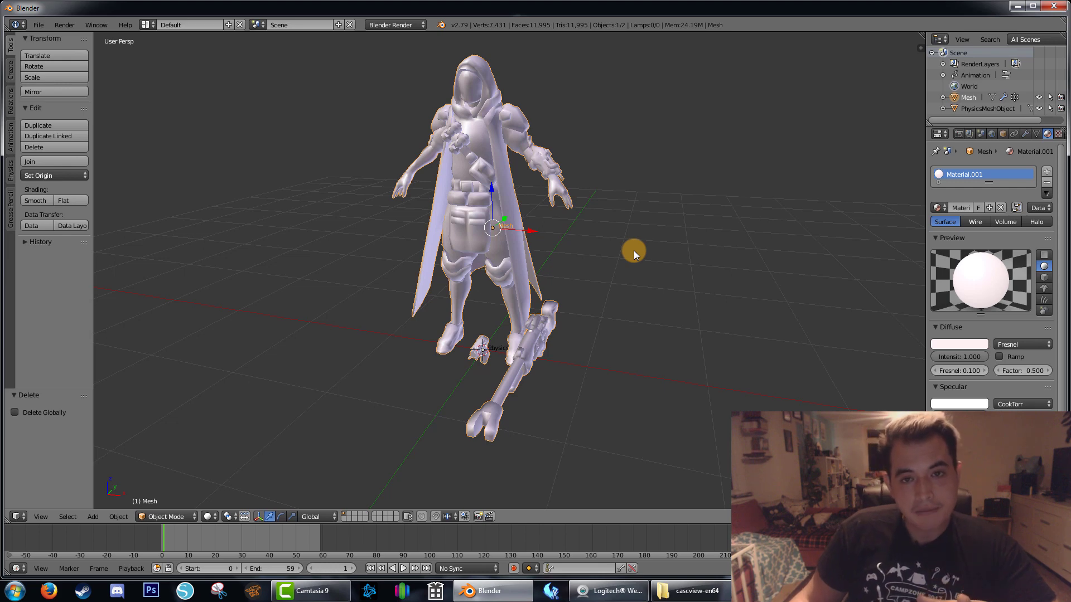
Export the Ana mesh as untitled.obj to H:\waynes workshop\tutorials\extracting game models hots edition.
middle_drag(634, 251, 607, 245)
click(35, 25)
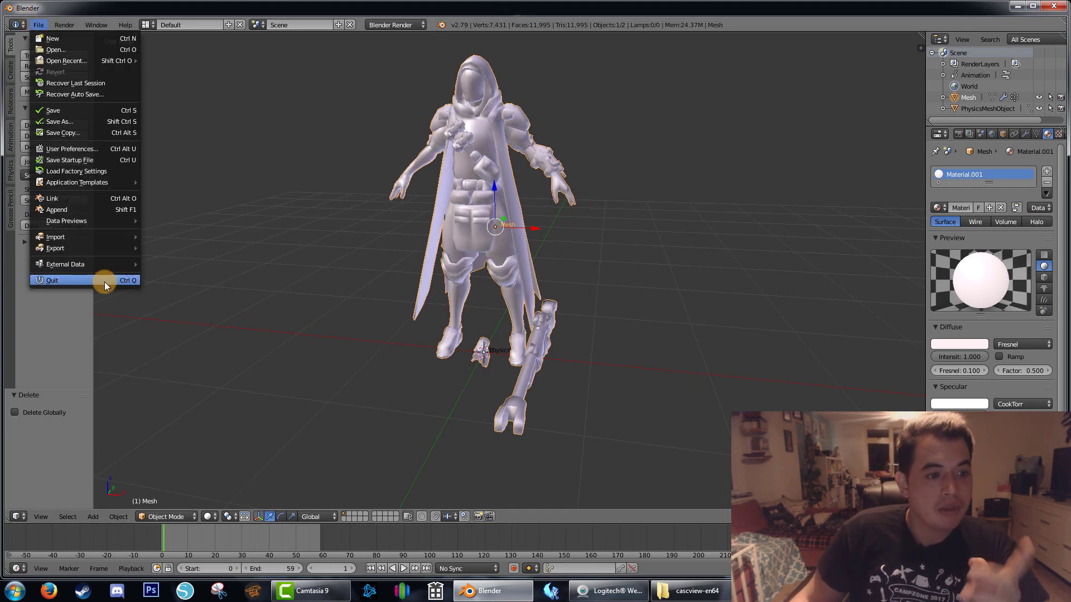
mouse_move(116, 249)
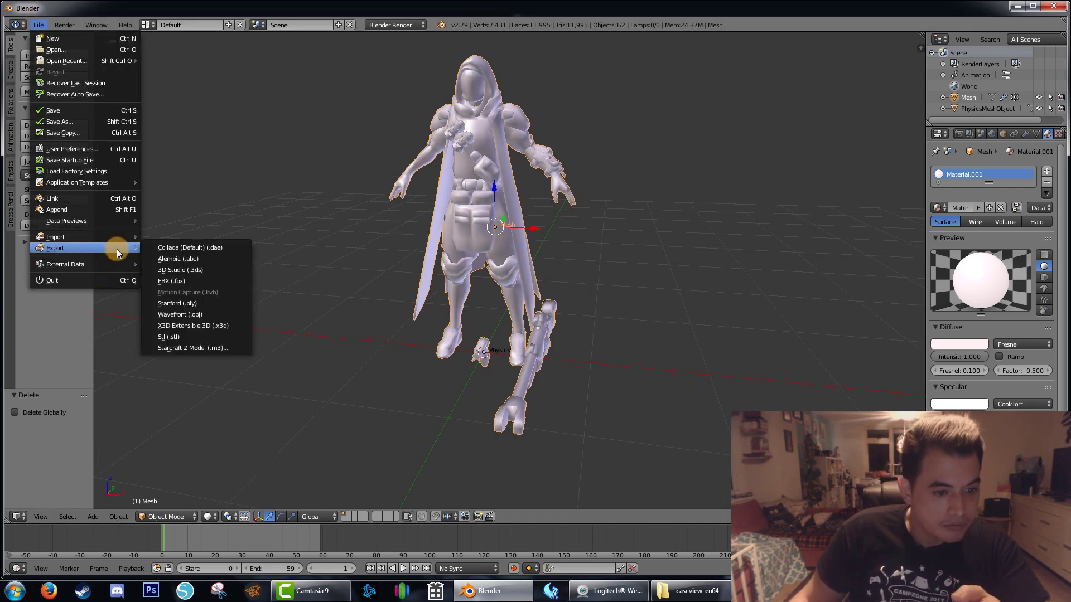
click(213, 314)
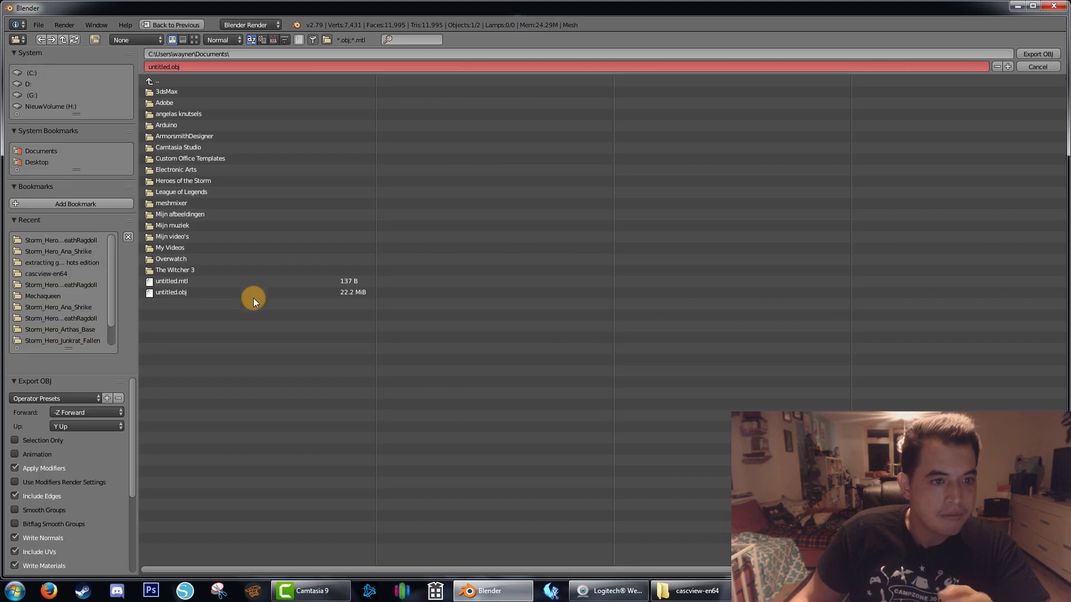
click(65, 109)
click(196, 449)
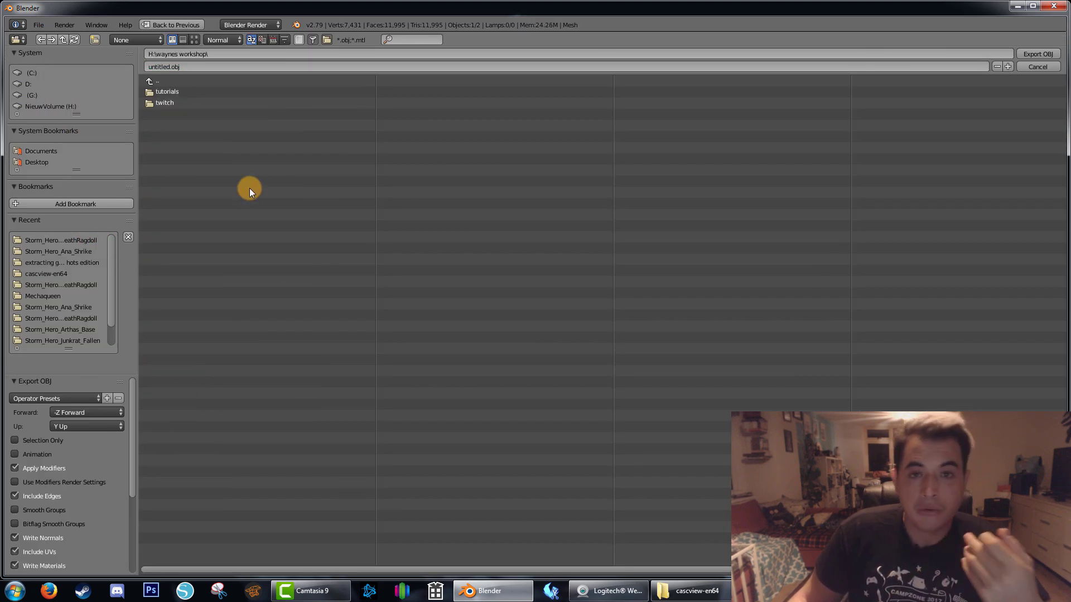
click(167, 92)
click(167, 91)
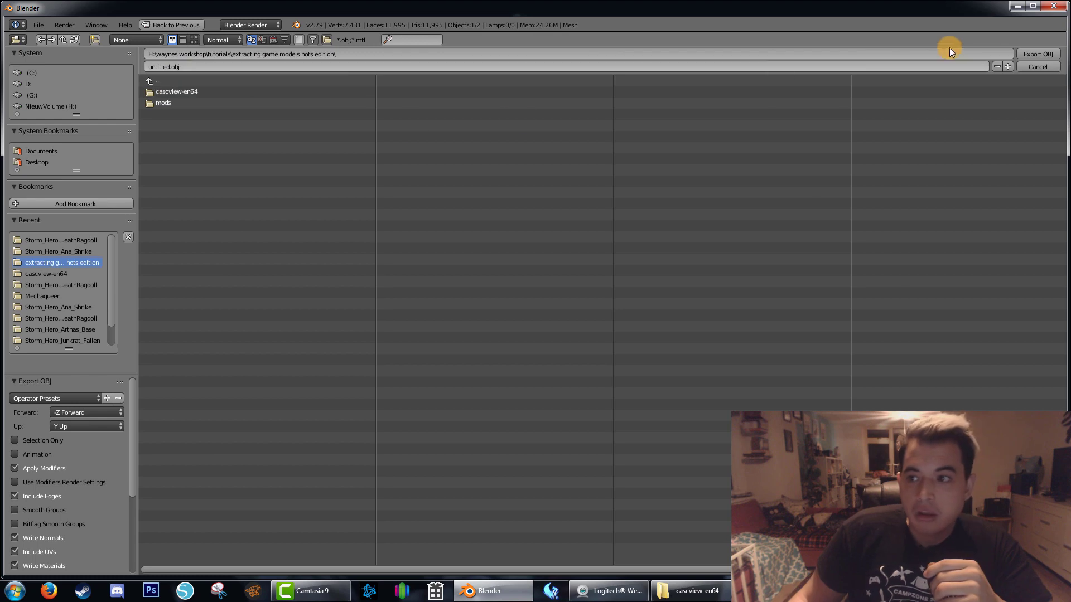
click(1038, 54)
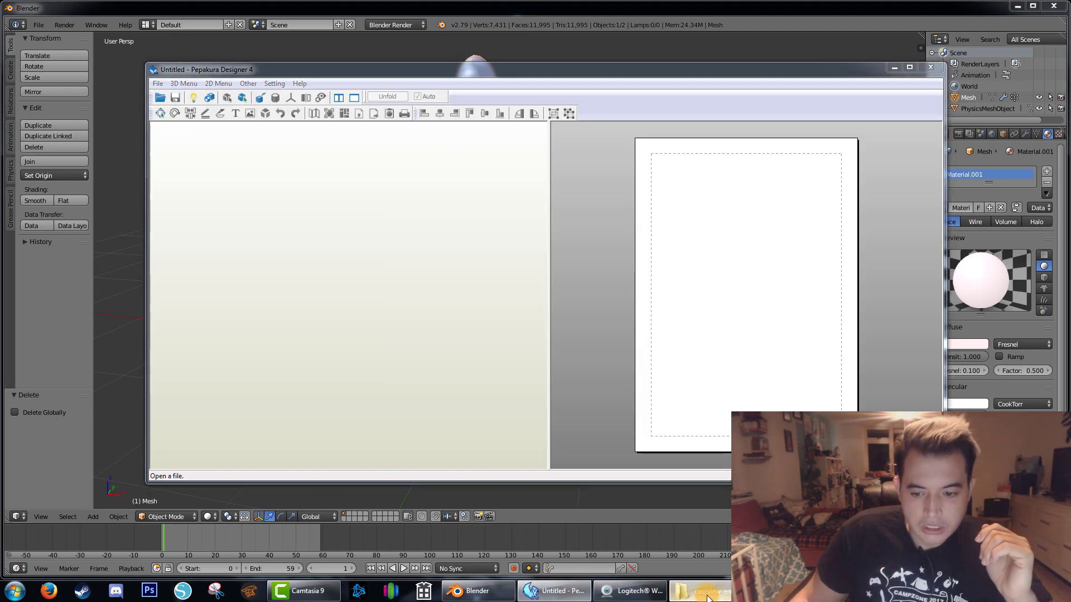
Load untitled.obj into Pepakura with No Flip and accept the 1011-edges-merged notice.
click(699, 591)
click(605, 81)
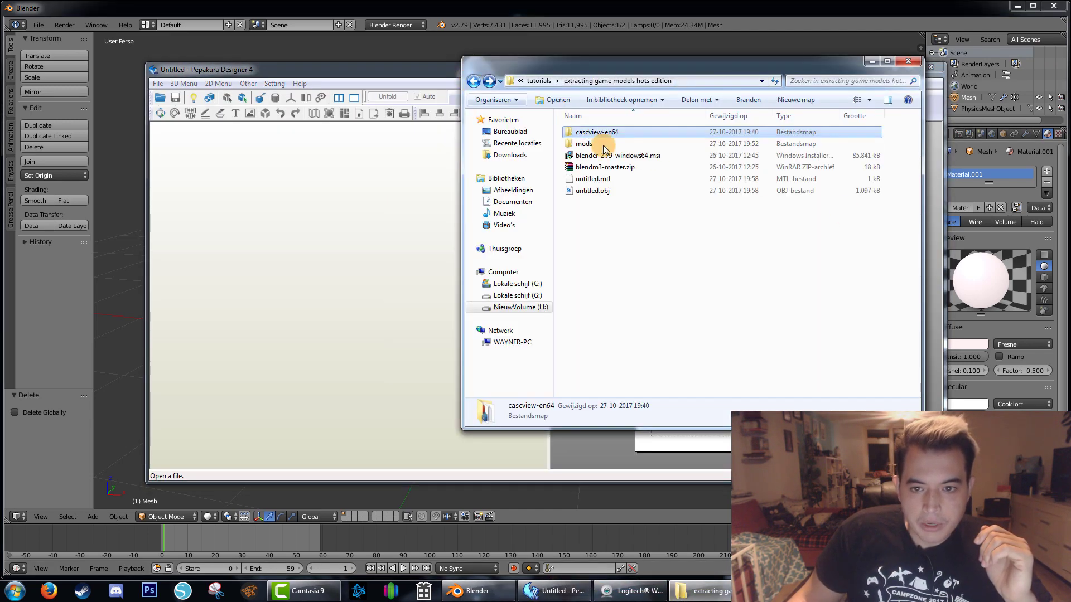
click(612, 192)
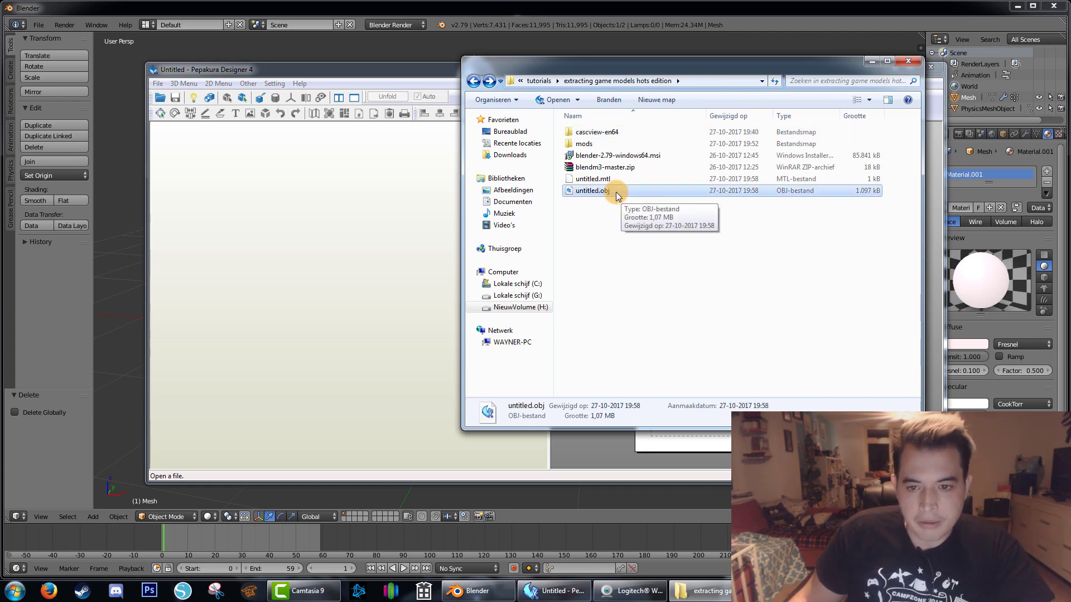
drag(615, 191, 285, 232)
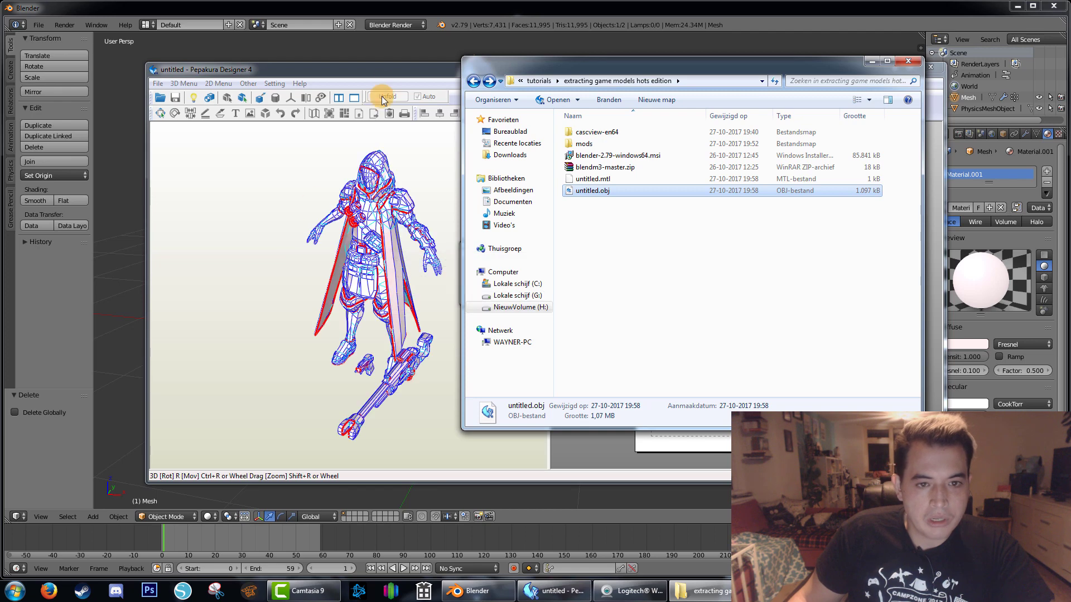
click(389, 68)
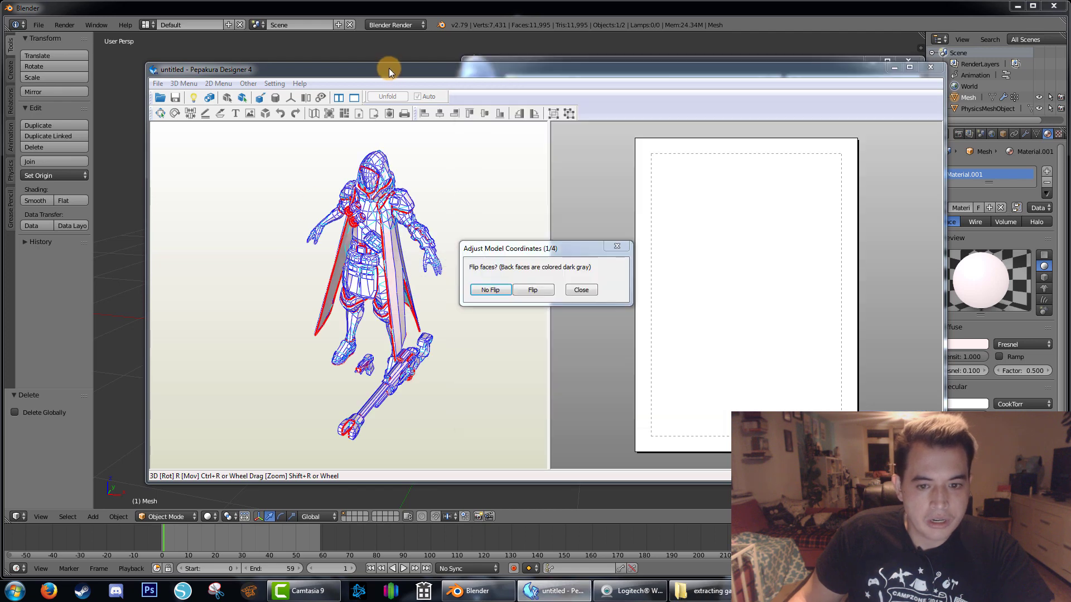
click(500, 294)
click(573, 307)
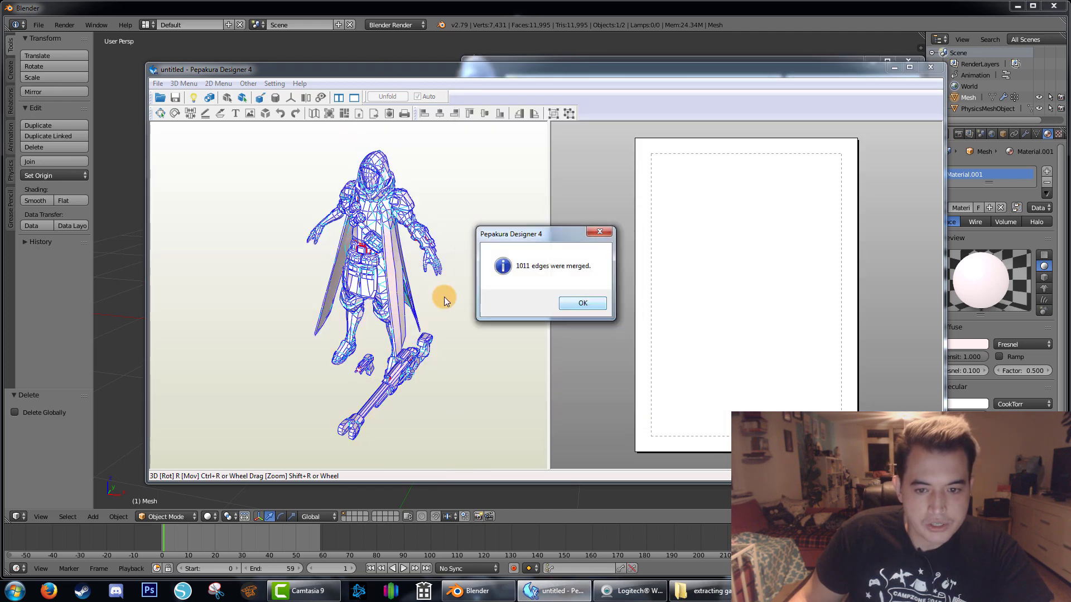
click(580, 304)
Unfold the Ana model into flat paper parts across the 2D page.
right_drag(470, 300, 410, 240)
click(379, 97)
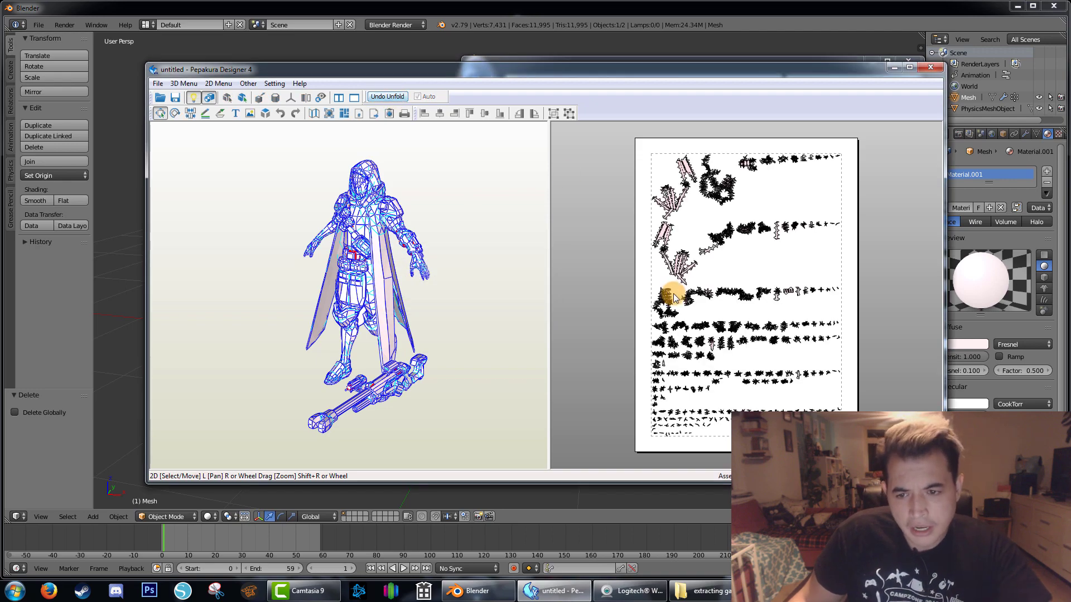
scroll(678, 296, down, 2)
scroll(708, 259, up, 8)
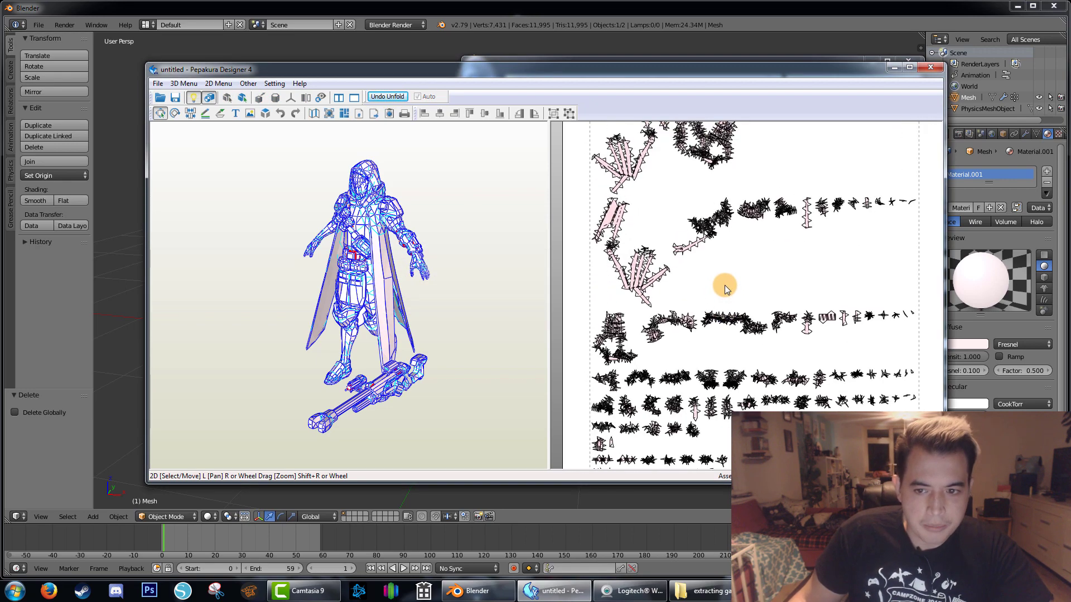
Turn off Show Flaps in the 2D menu, inspect the 3D model, then close Pepakura.
click(217, 84)
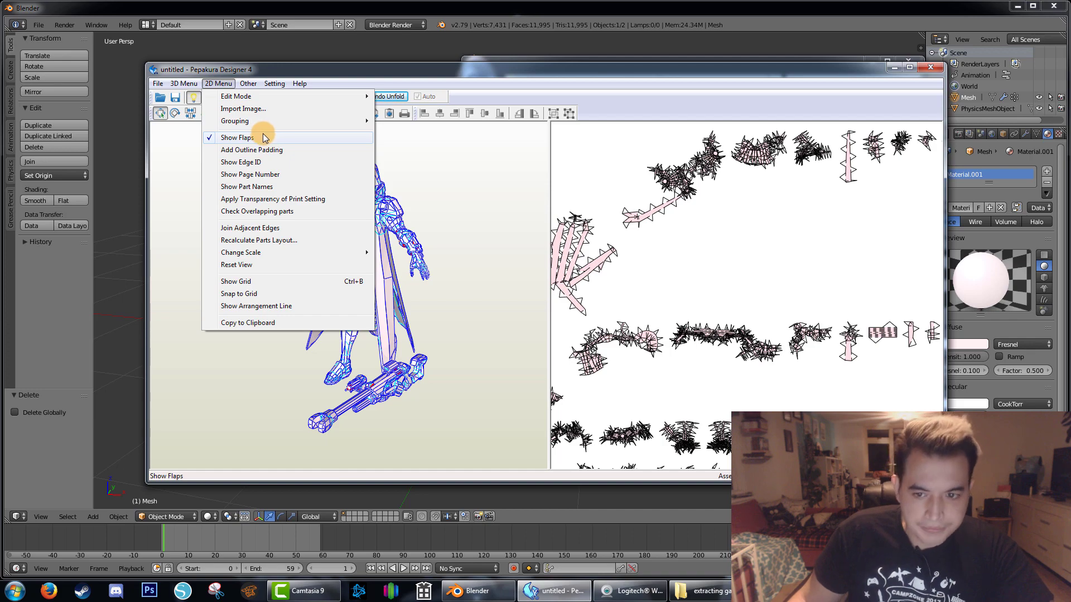
click(264, 137)
mouse_move(371, 275)
mouse_down()
mouse_move(422, 275)
mouse_move(390, 267)
mouse_move(411, 256)
mouse_move(354, 275)
mouse_move(440, 242)
mouse_move(370, 274)
mouse_move(397, 269)
mouse_move(328, 282)
mouse_move(383, 276)
mouse_move(366, 267)
mouse_up()
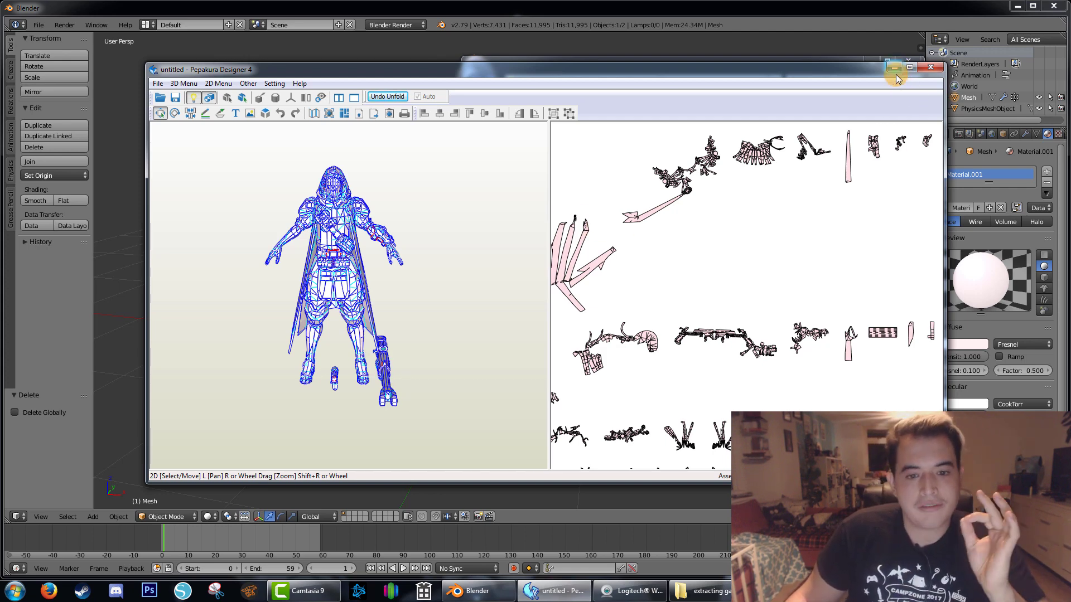
drag(429, 370, 500, 356)
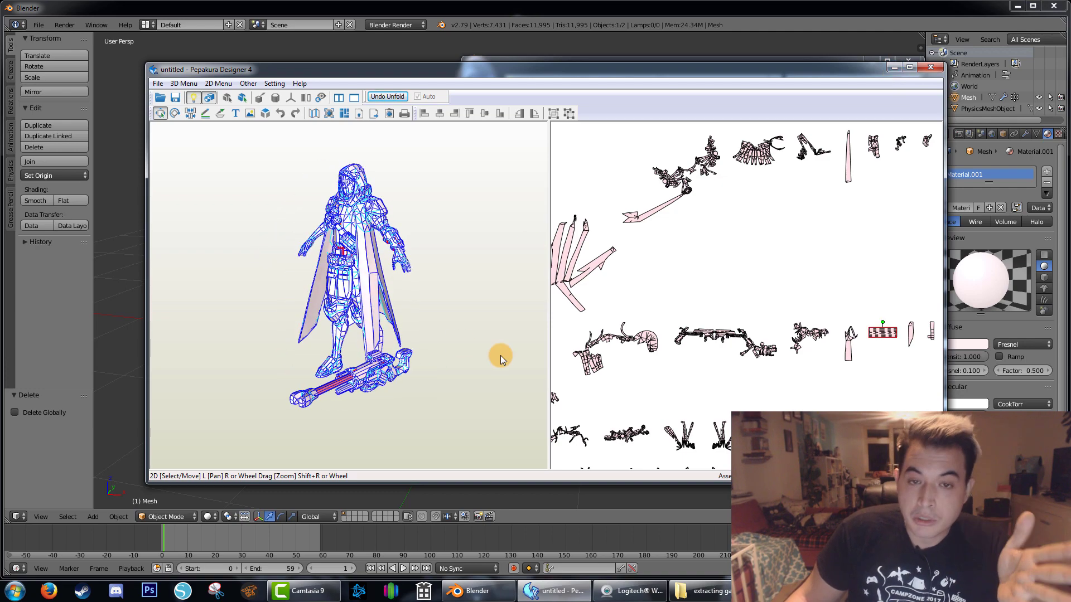
click(924, 71)
Discard the Pepakura file without saving and return to the Ana mesh in Blender.
click(554, 304)
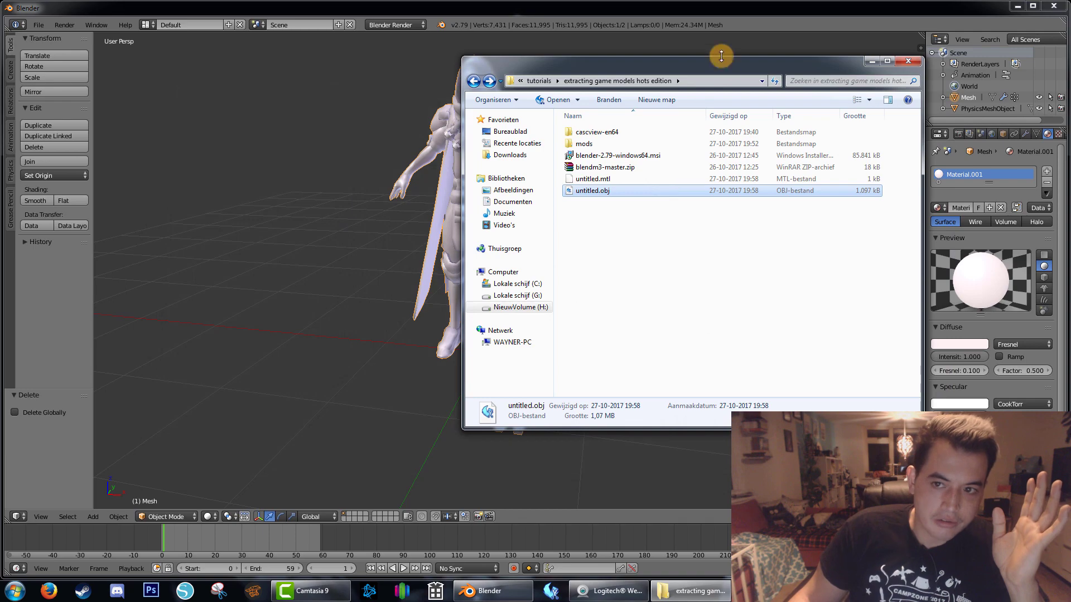
click(713, 7)
mouse_move(595, 261)
middle_down()
mouse_move(502, 244)
mouse_move(511, 263)
mouse_move(649, 244)
mouse_move(551, 246)
mouse_move(633, 248)
mouse_move(591, 270)
middle_up()
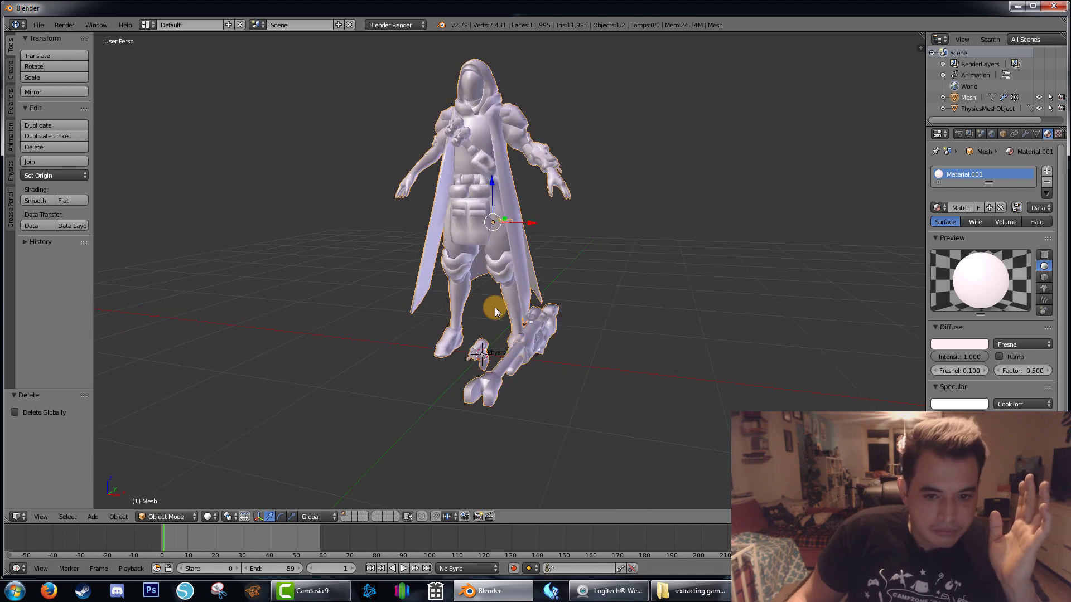
click(612, 264)
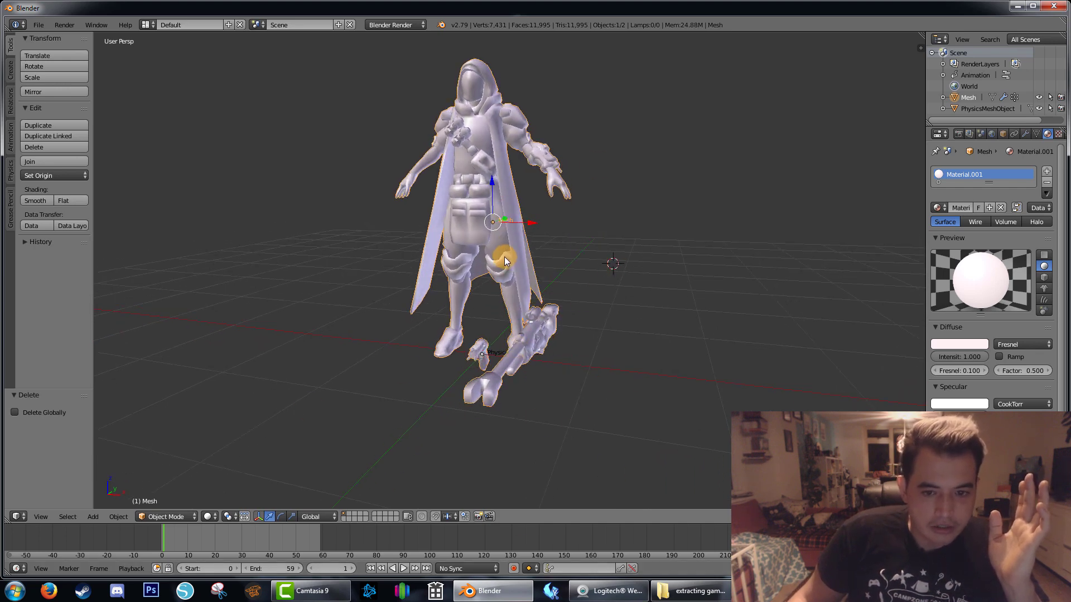
click(182, 516)
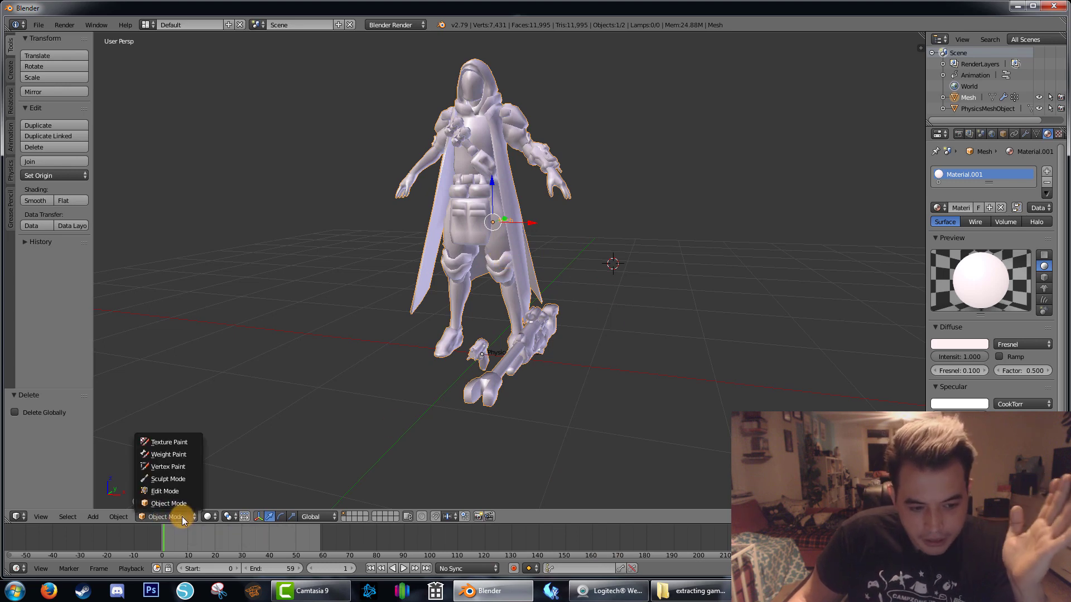
Put the Ana mesh into Edit Mode with face select and zoom in on the rifle.
click(165, 491)
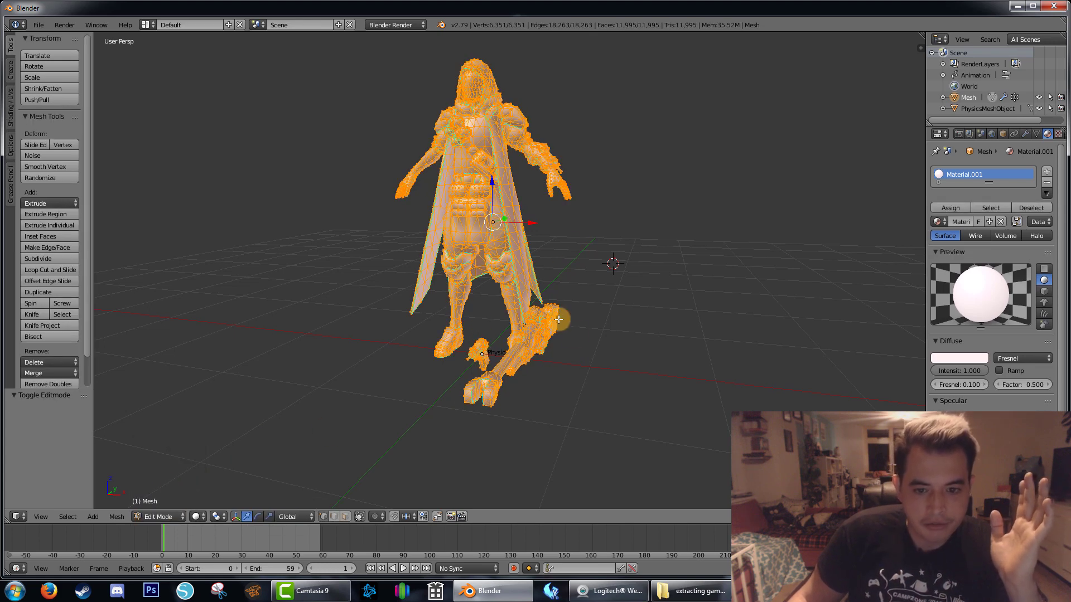
middle_drag(619, 352, 595, 353)
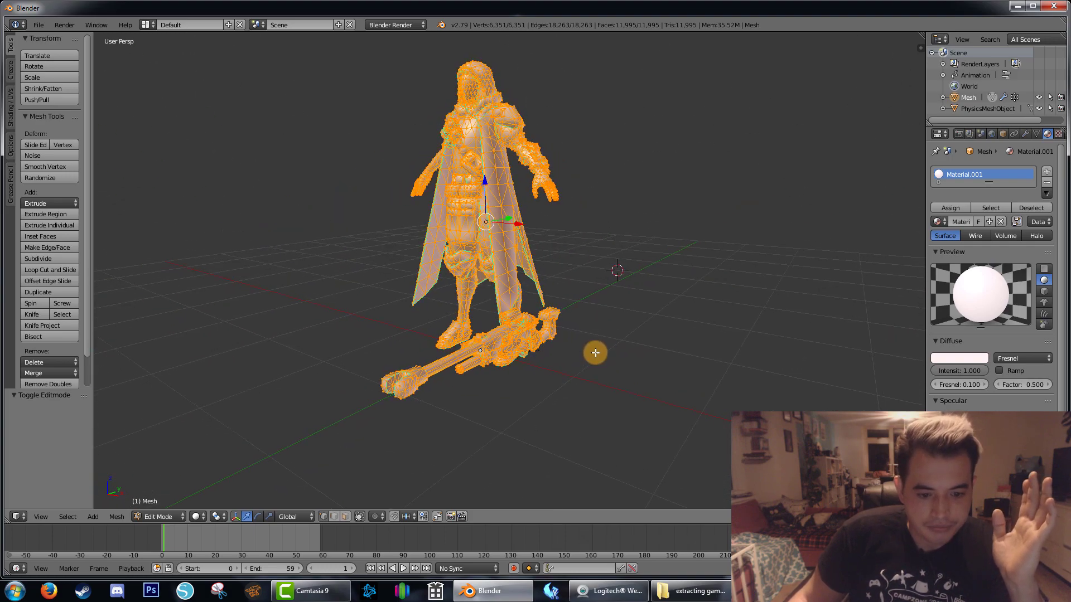
click(346, 516)
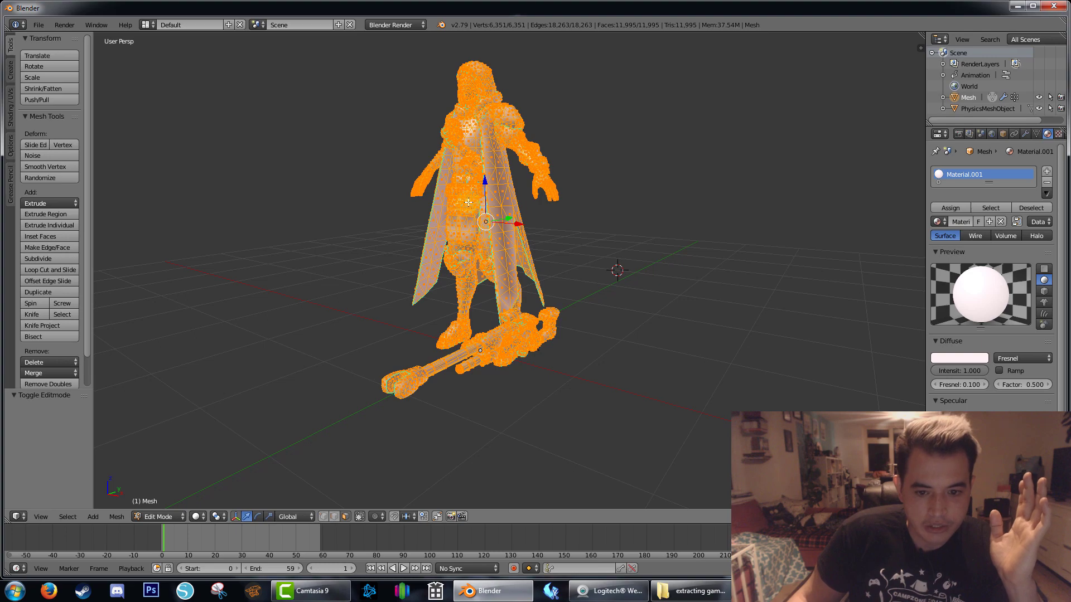
scroll(505, 422, up, 2)
scroll(507, 421, up, 4)
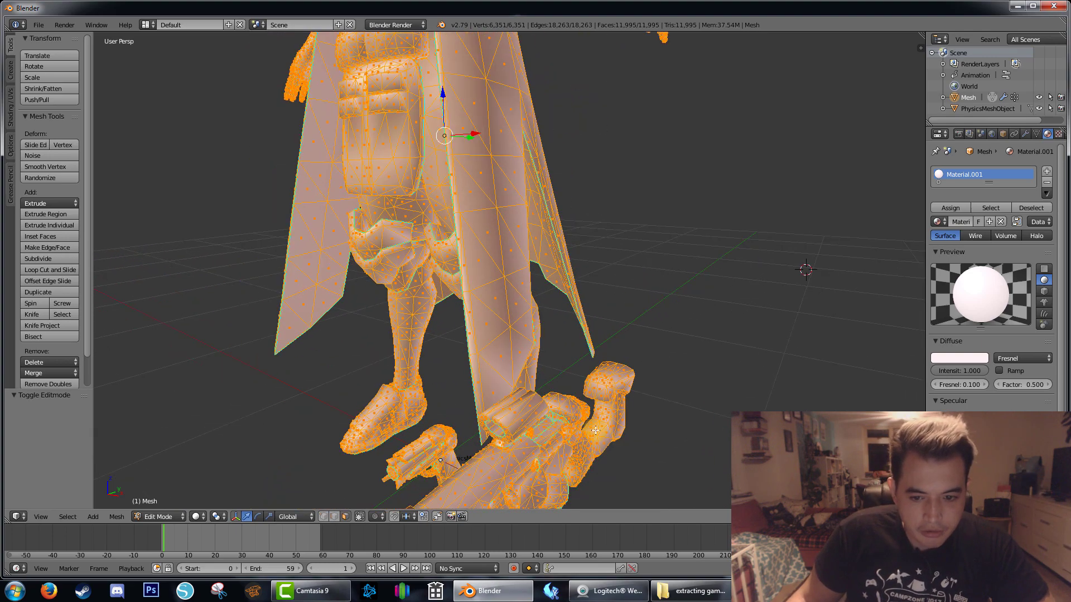
mouse_move(698, 447)
middle_down()
mouse_move(526, 444)
mouse_move(770, 449)
mouse_move(524, 447)
mouse_move(727, 440)
mouse_move(568, 445)
mouse_move(697, 430)
middle_up()
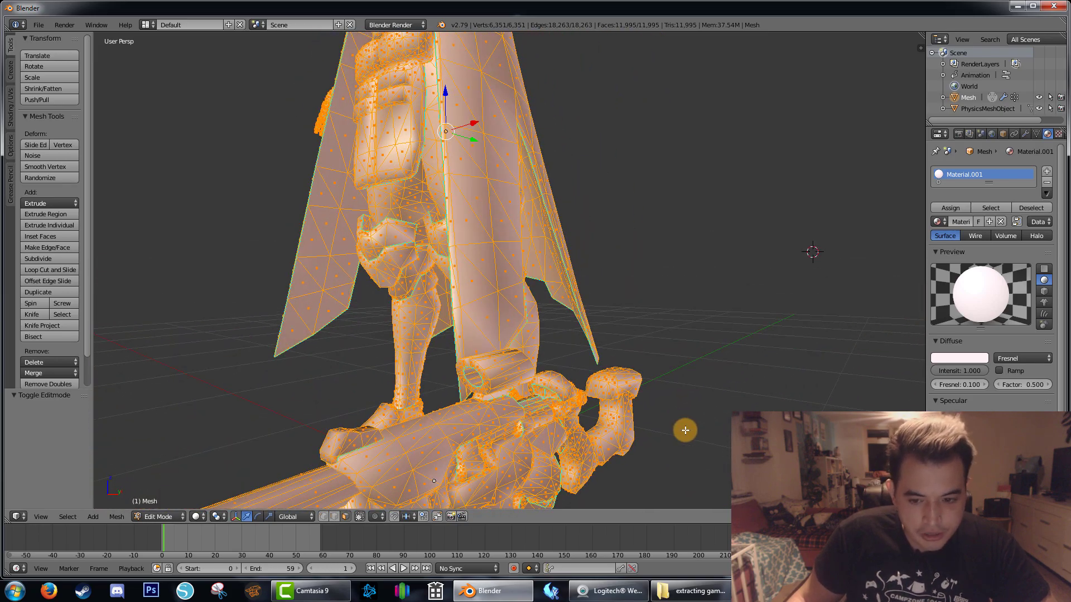
middle_drag(647, 474, 715, 368)
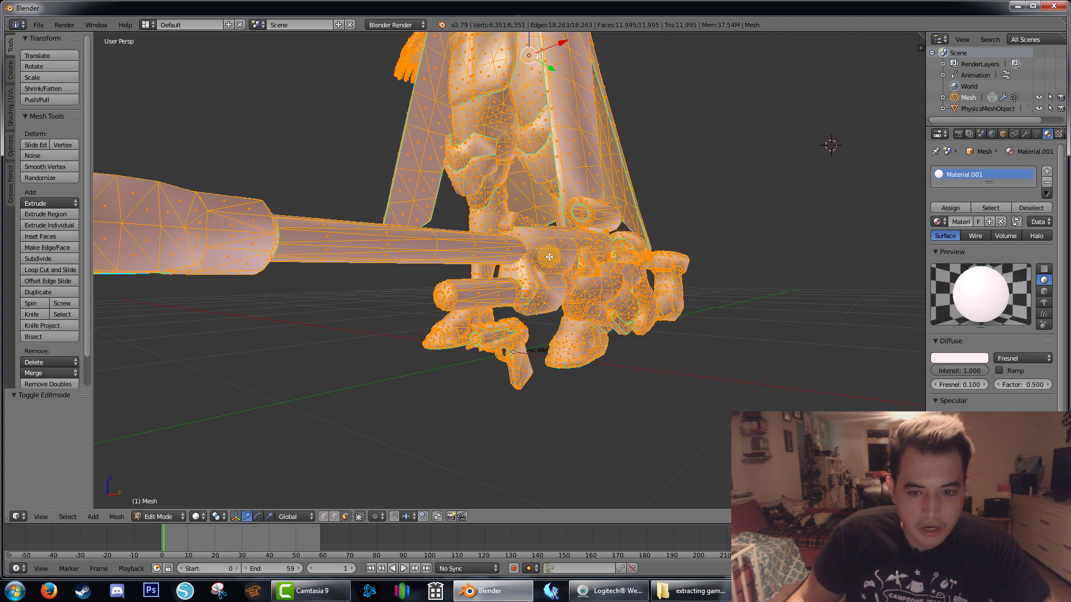
mouse_move(629, 377)
middle_down()
mouse_move(599, 391)
mouse_move(624, 390)
middle_up()
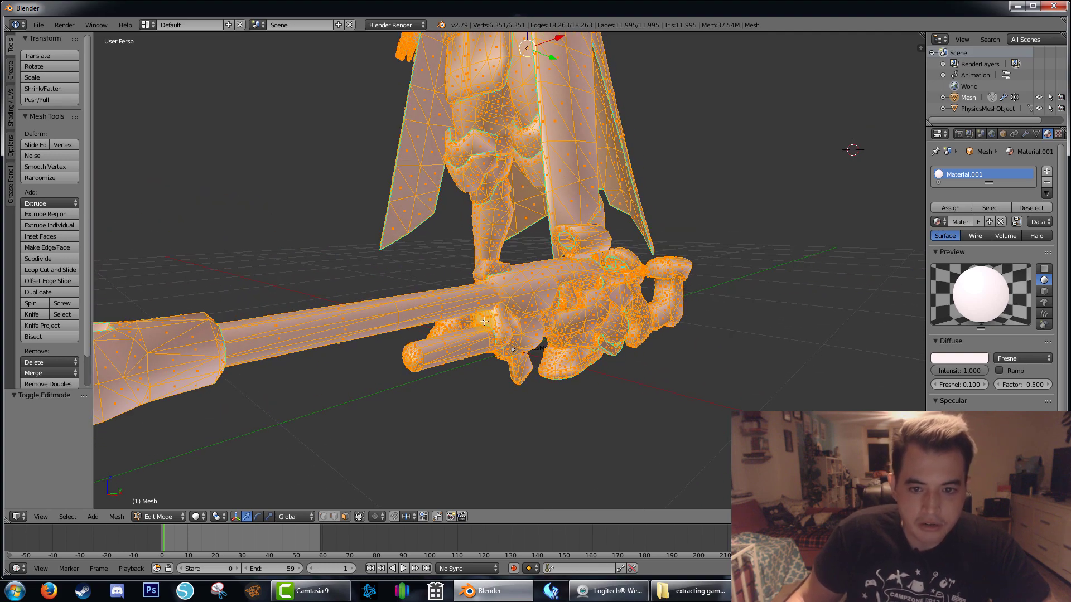
Select the linked gun body, barrel and stock geometry with L.
right_click(524, 288)
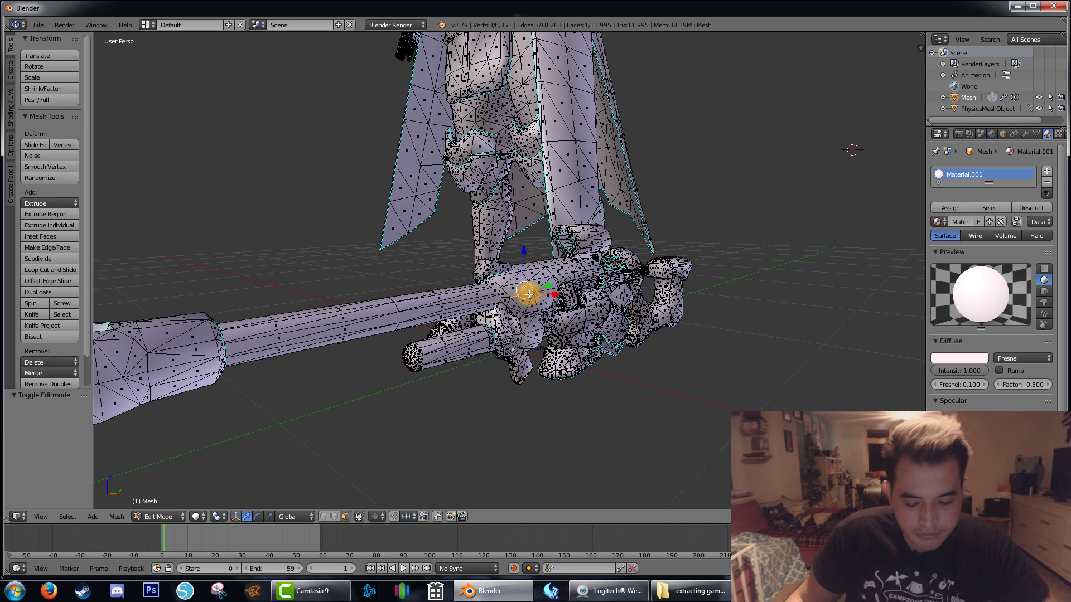
key(l)
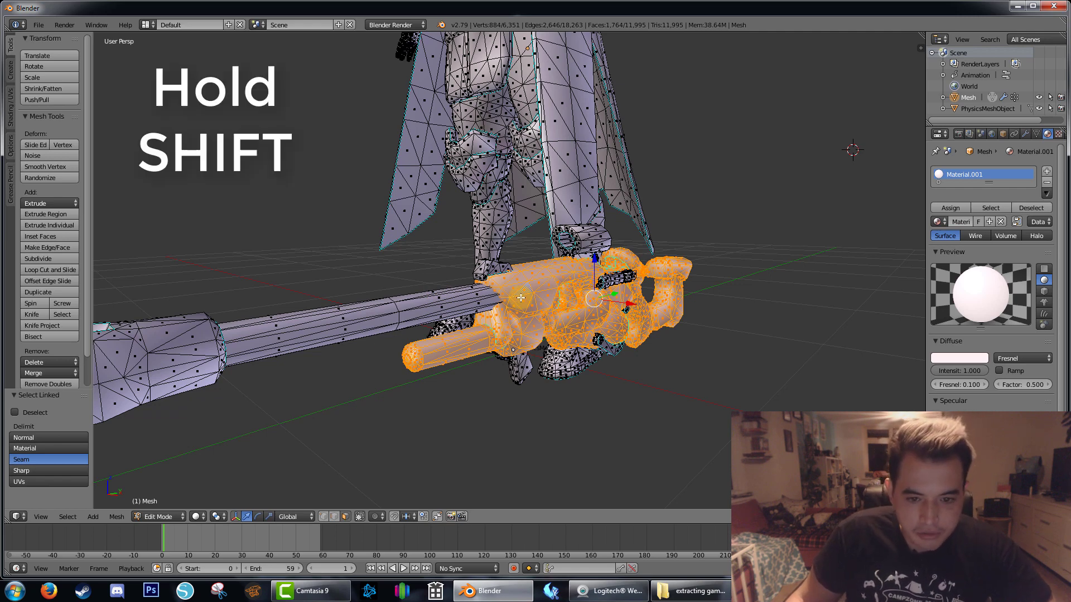
shift+right_click(426, 310)
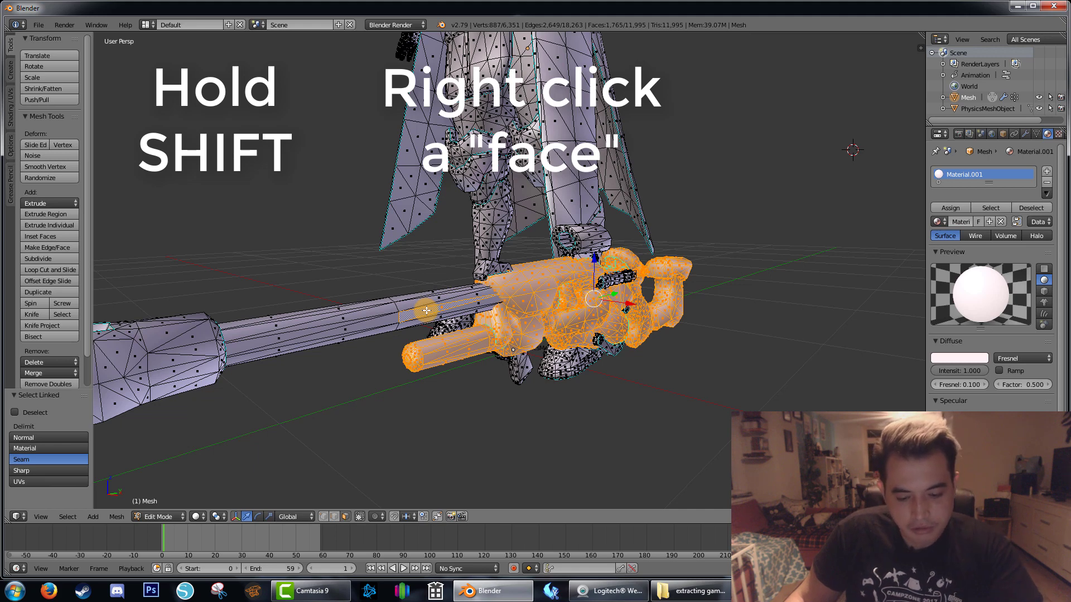
key(l)
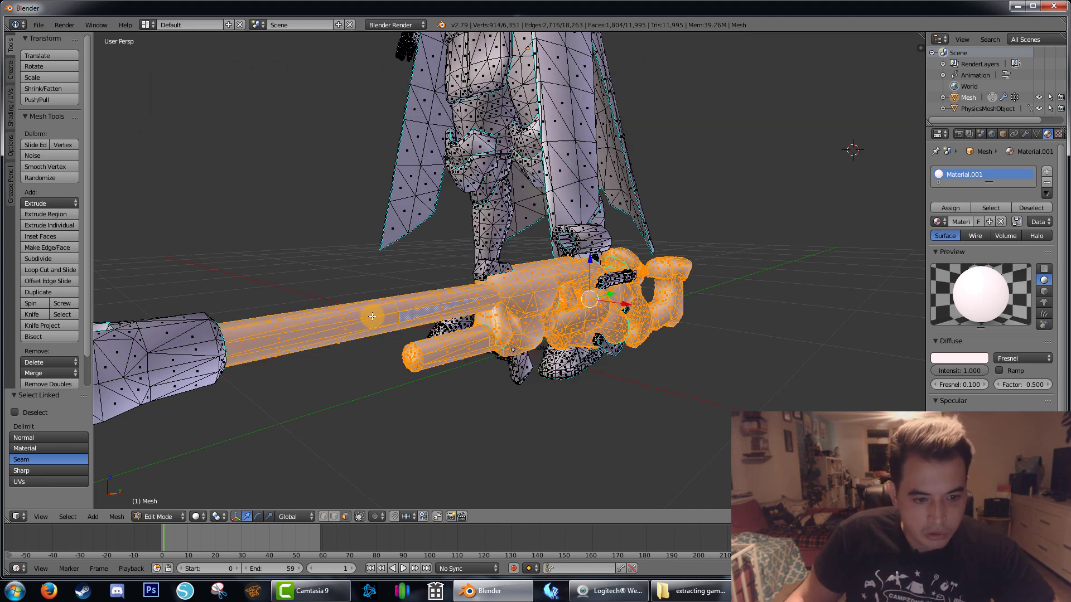
shift+right_click(197, 337)
key(l)
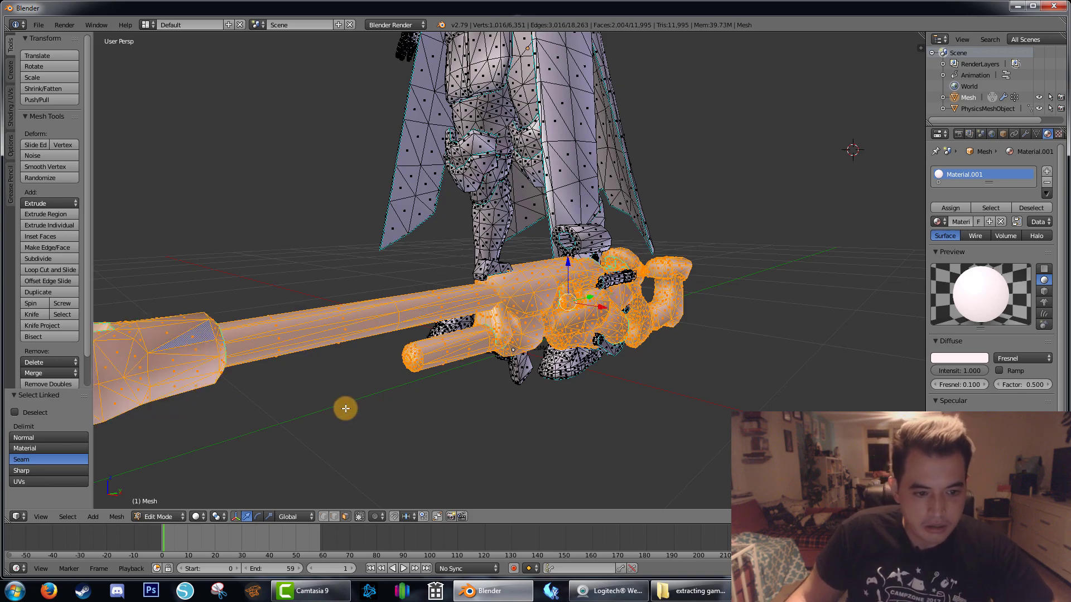
Add the small top piece, scope-like piece and other small linked gun parts.
middle_drag(333, 405, 334, 397)
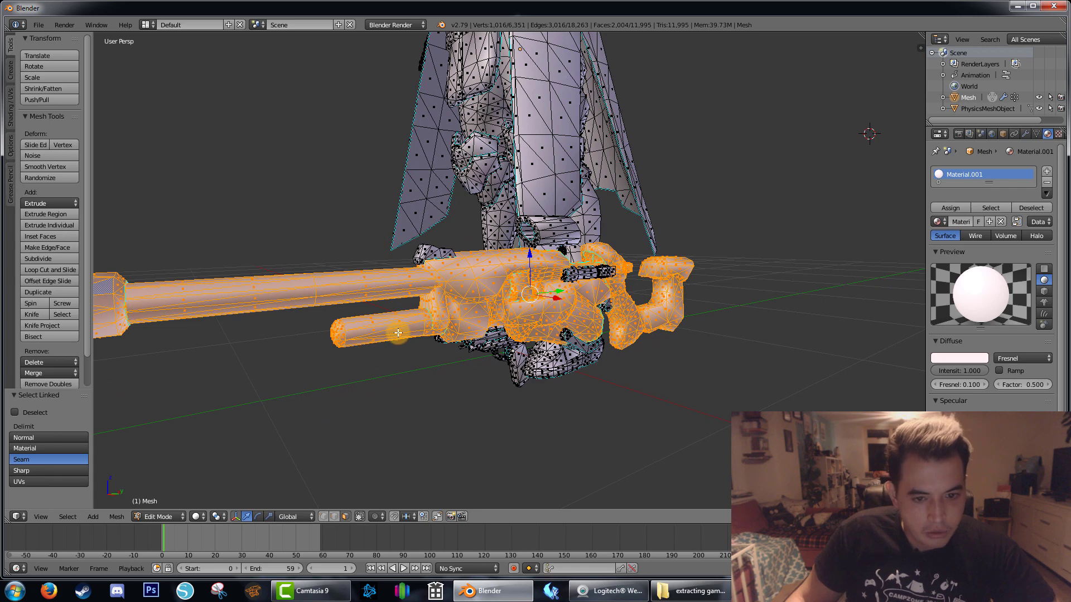
key(l)
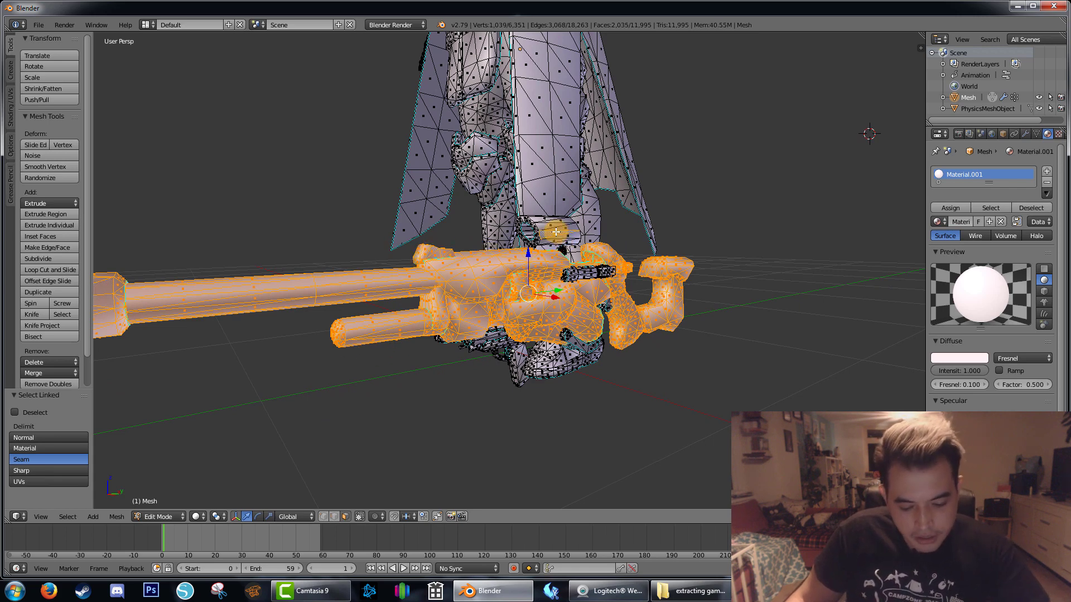
key(l)
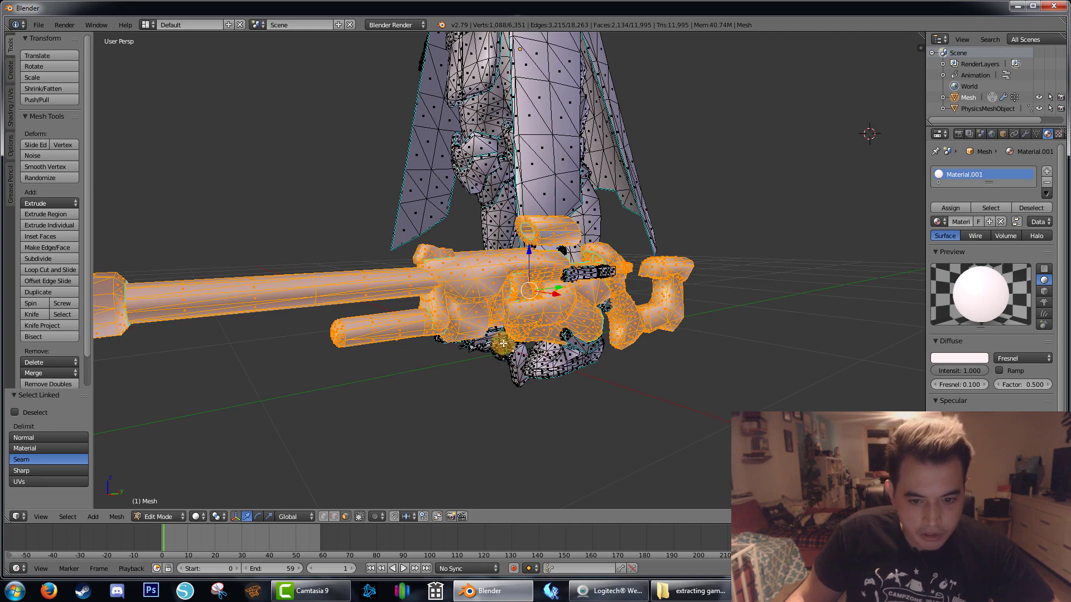
middle_drag(521, 400, 507, 361)
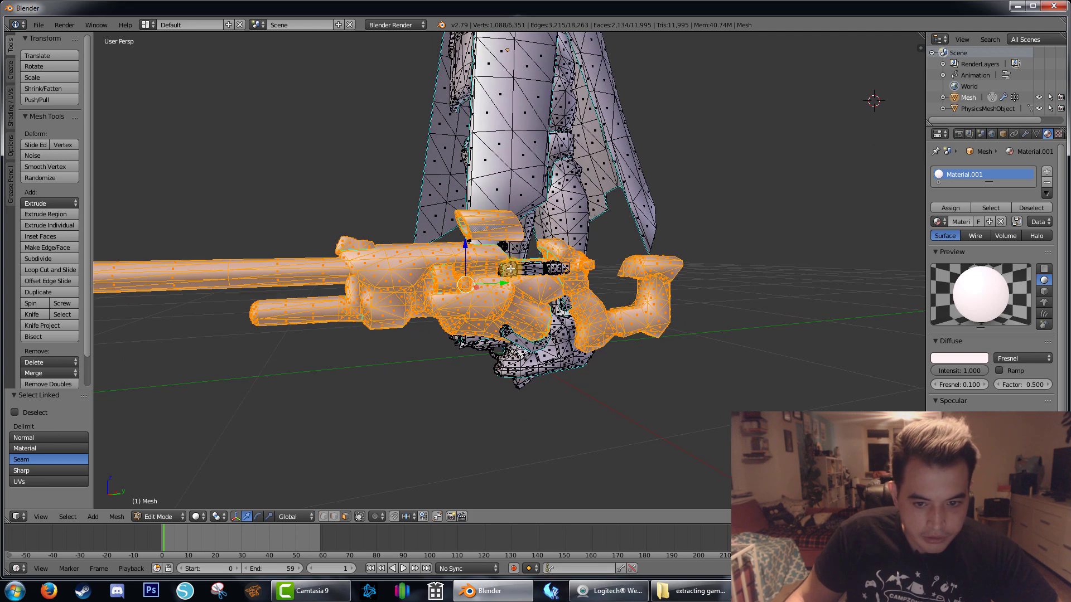
key(l)
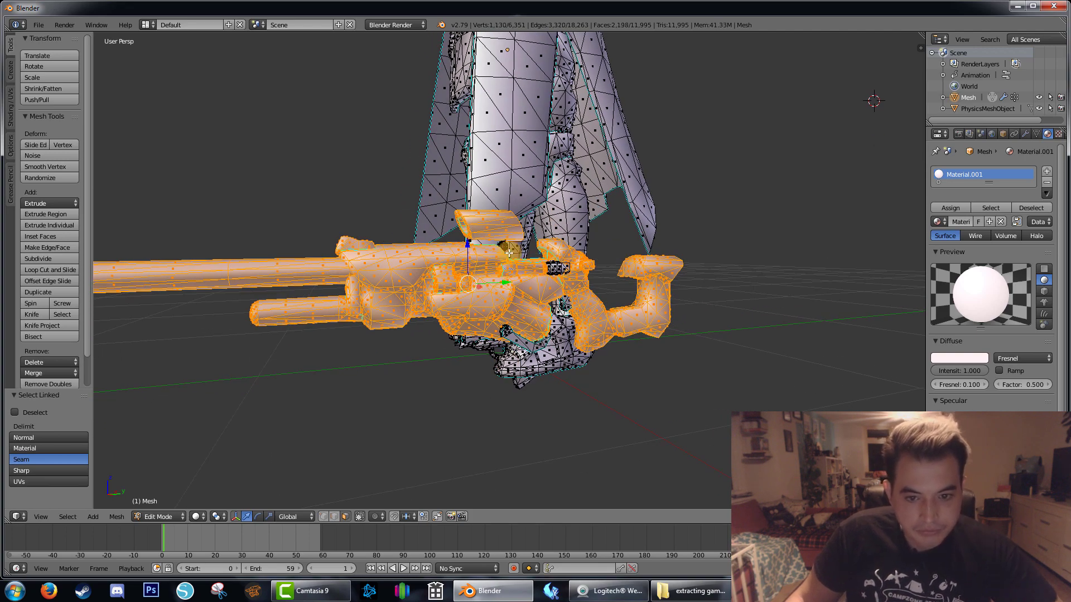
middle_drag(545, 395, 516, 425)
scroll(441, 291, up, 2)
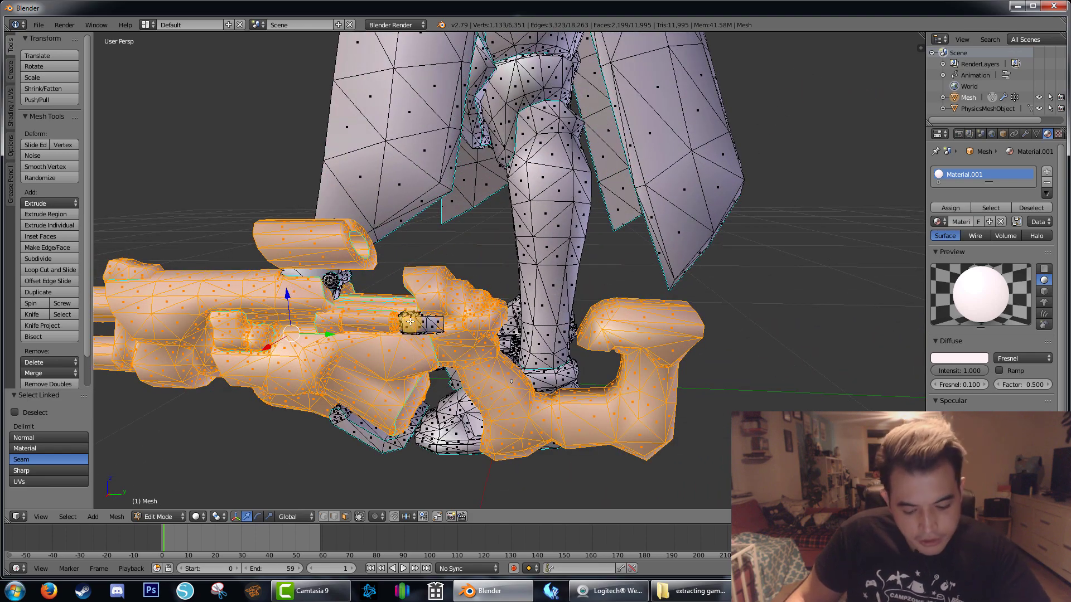
key(l)
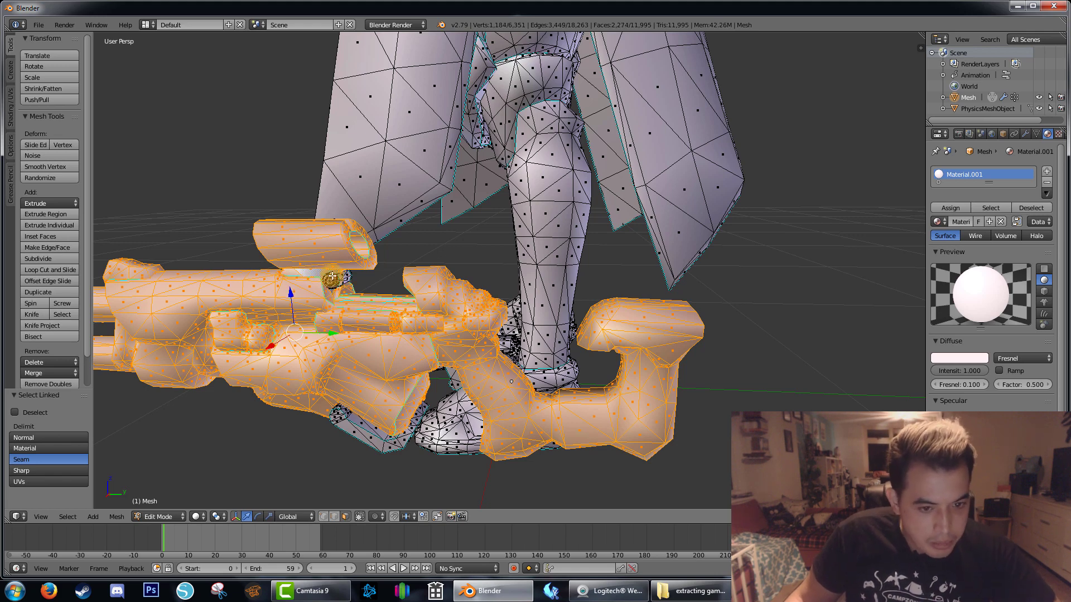
key(l)
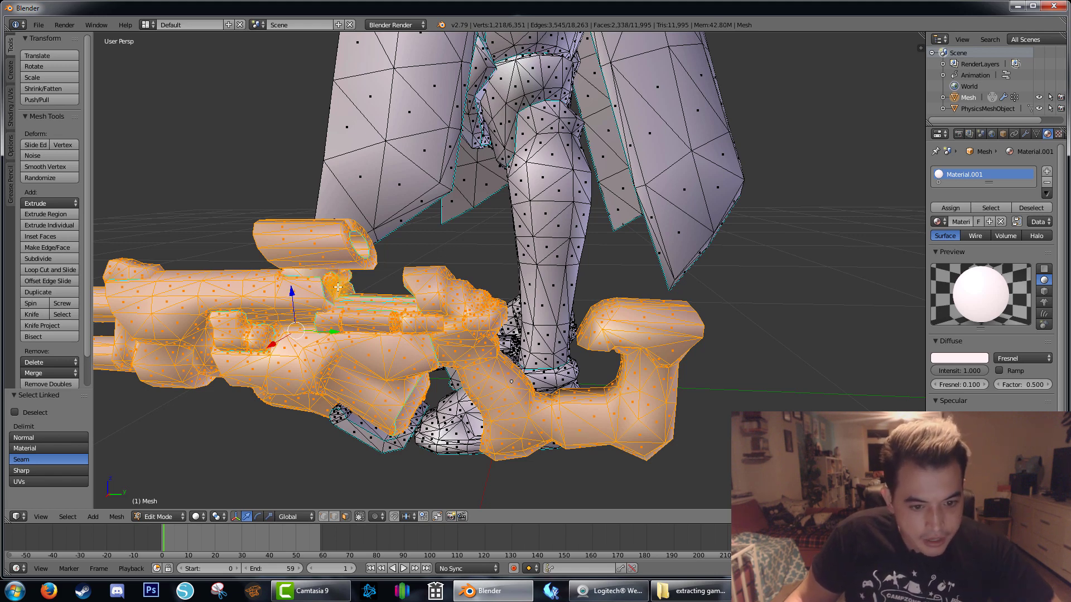
Add the lower, round and triangle pieces until the rifle totals 1,377 vertices, 2,615 faces.
middle_drag(280, 442, 356, 354)
key(l)
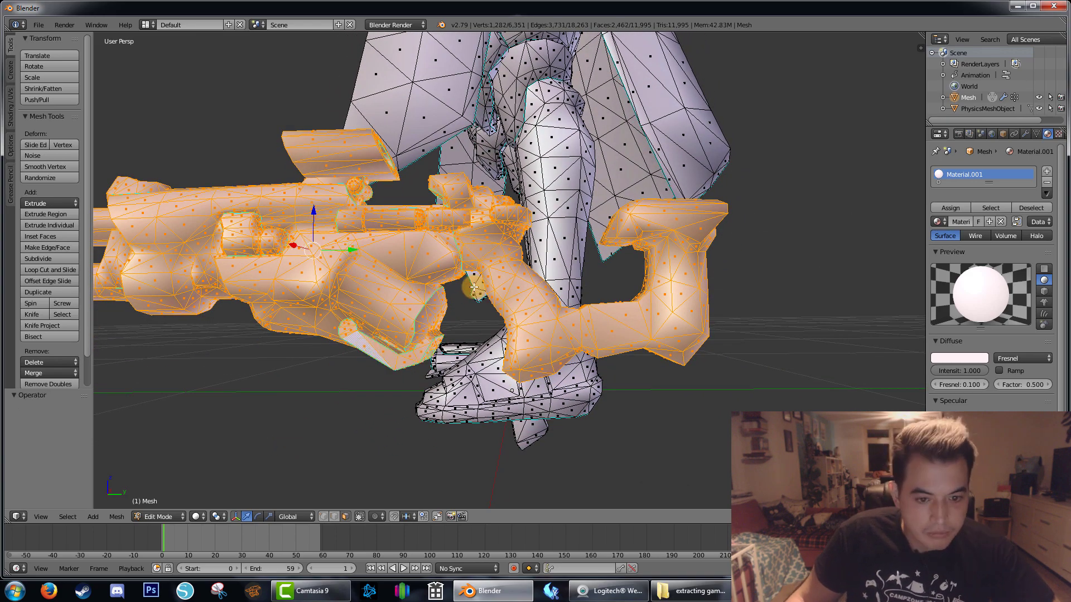
key(l)
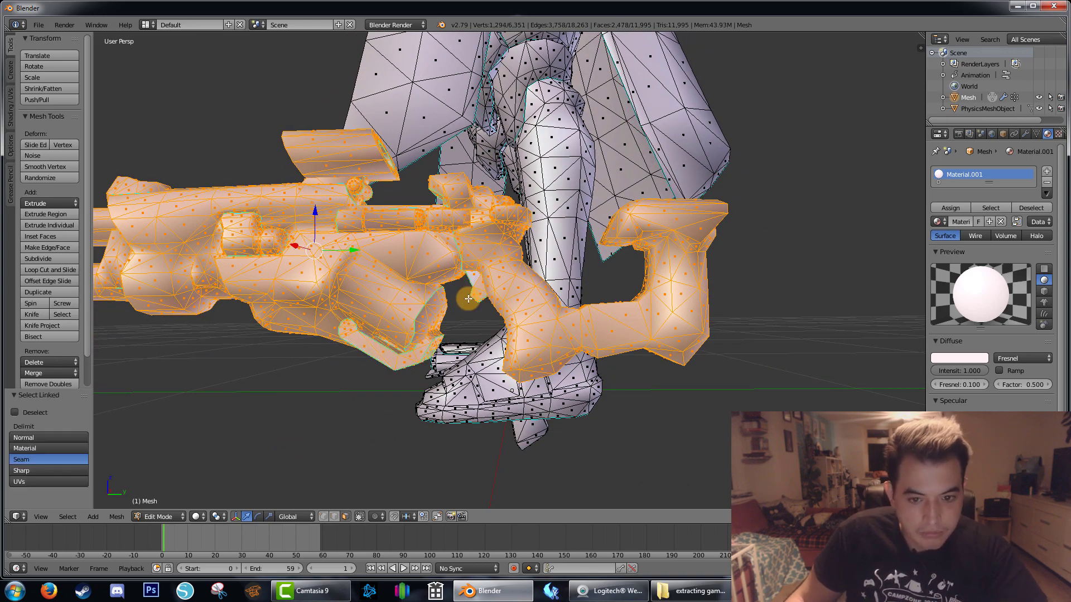
middle_drag(307, 397, 619, 368)
scroll(594, 359, up, 2)
scroll(636, 371, up, 2)
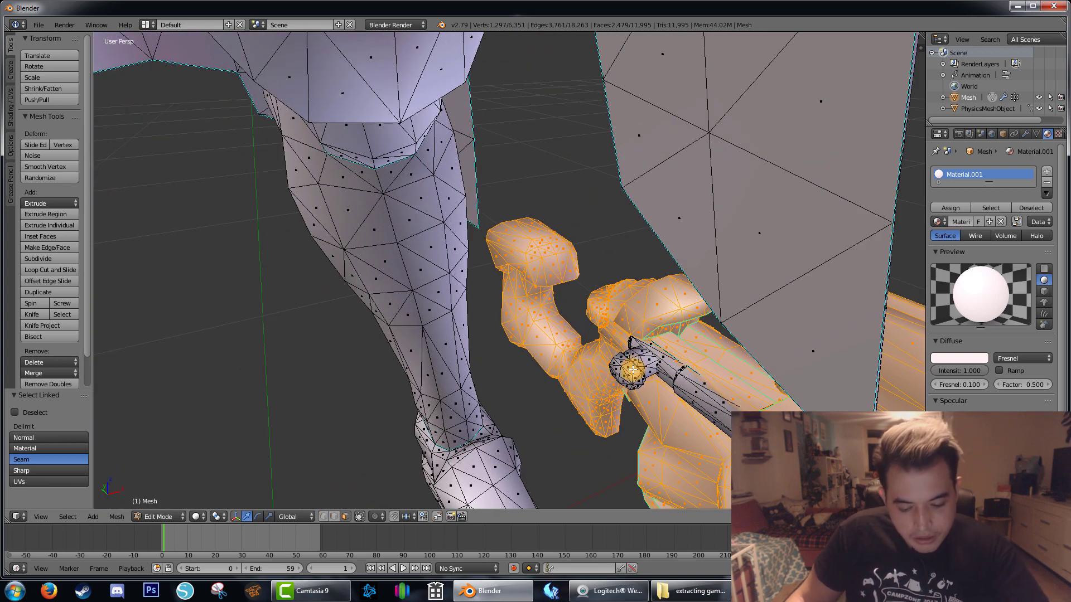
key(l)
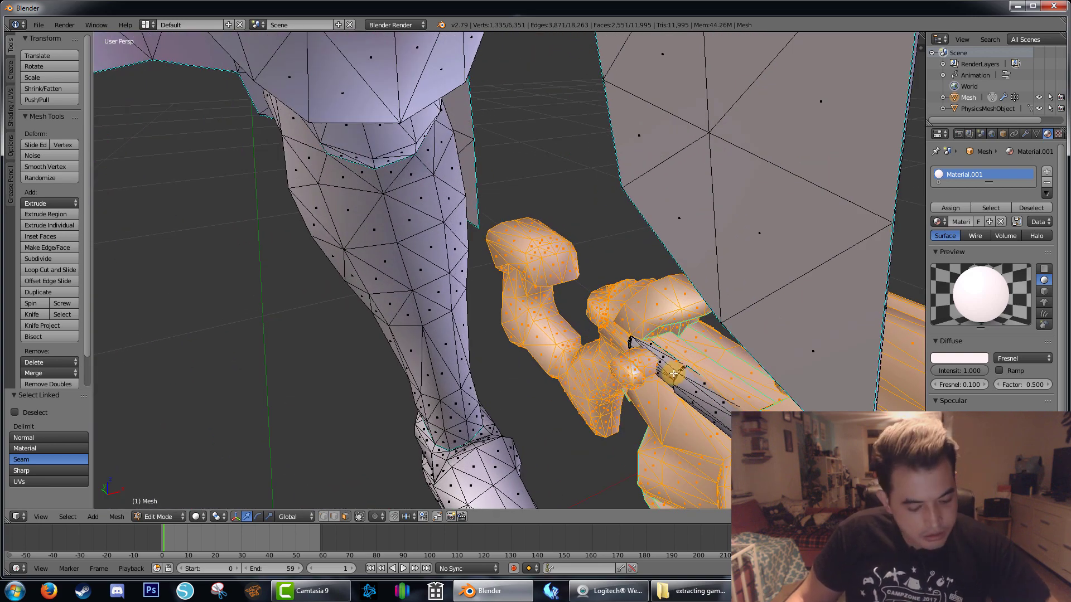
key(l)
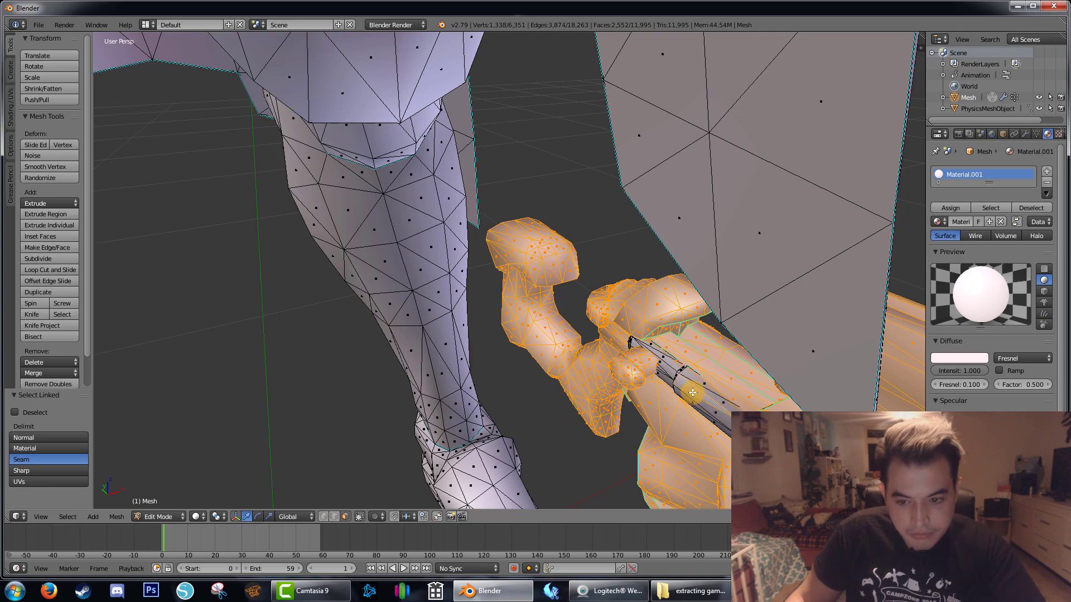
key(l)
middle_drag(613, 430, 600, 406)
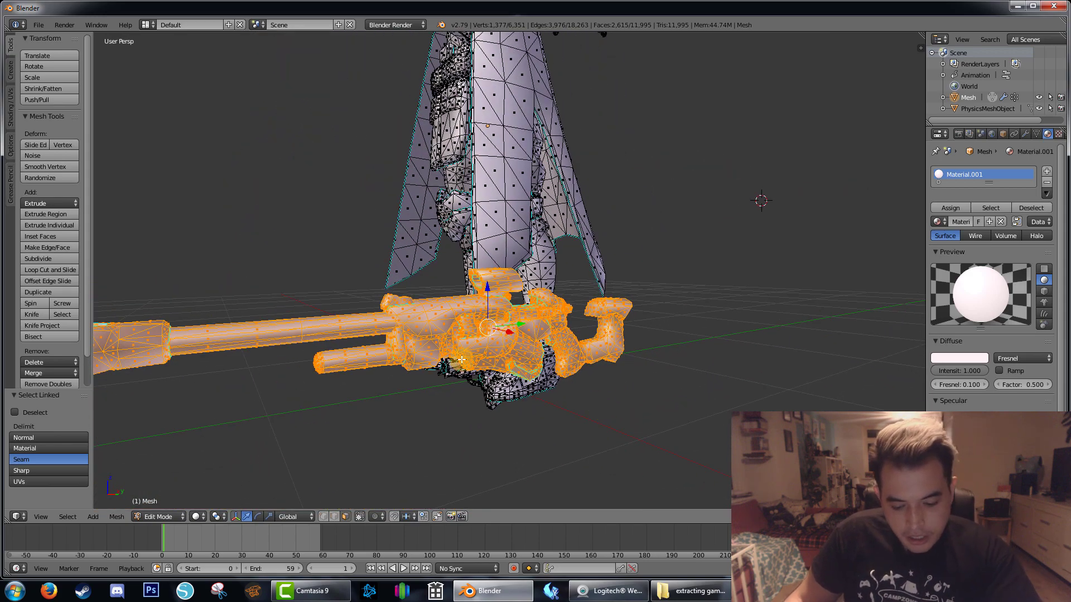
Separate the selected rifle geometry by Selection into a new mesh.
key(p)
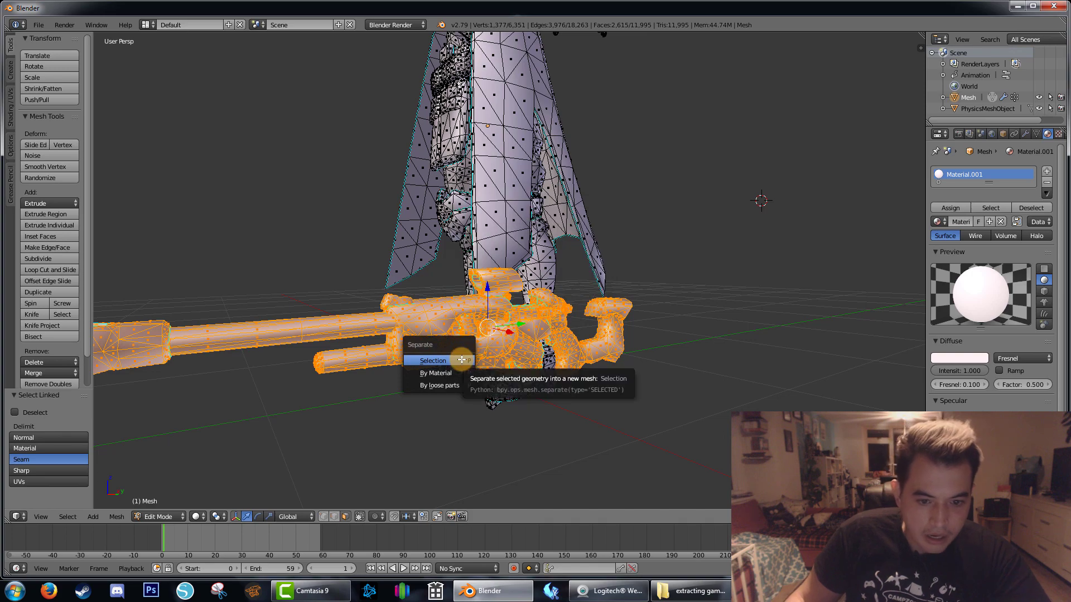
click(433, 362)
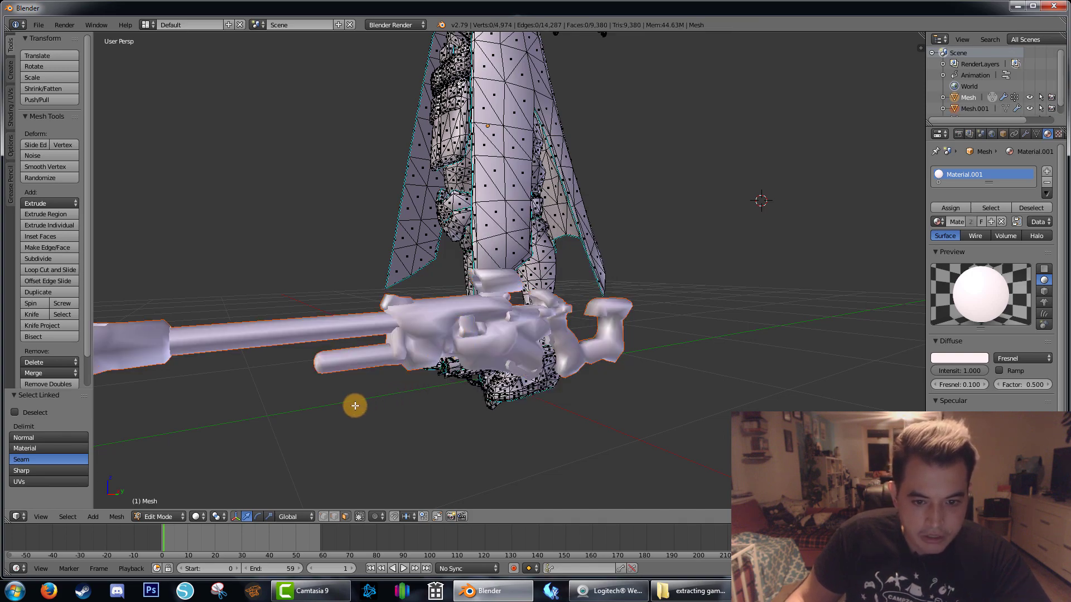
middle_drag(352, 407, 385, 360)
right_click(493, 159)
right_click(495, 95)
right_click(496, 339)
right_click(519, 352)
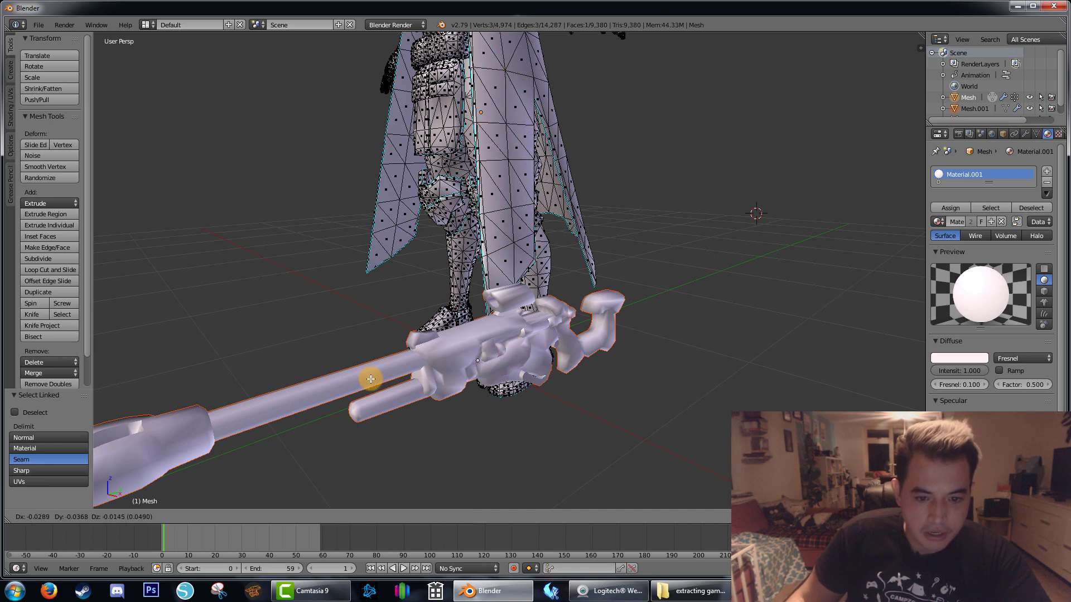
right_click(487, 332)
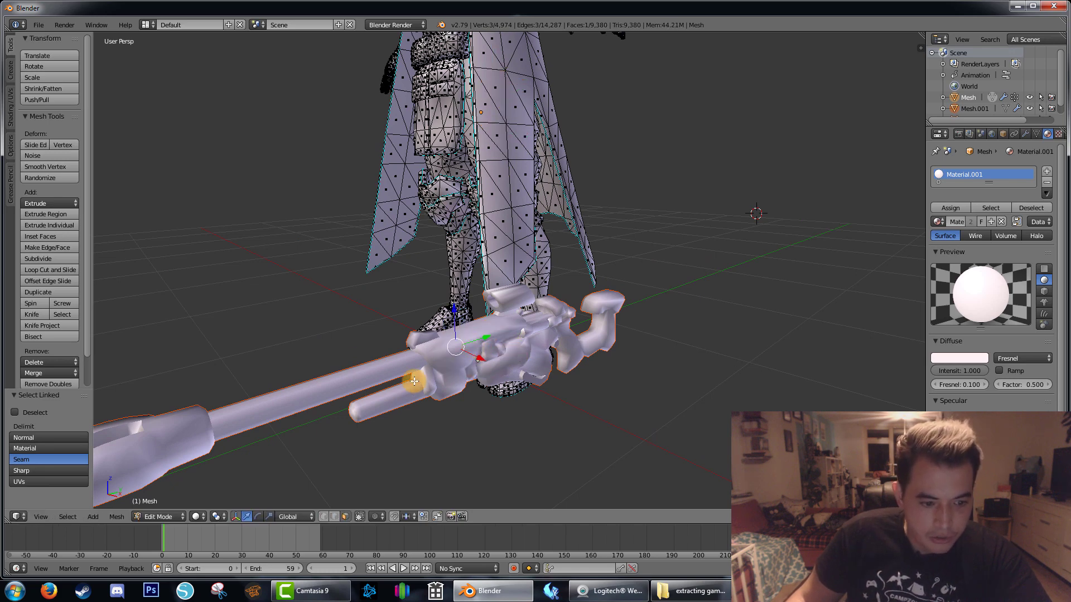
Switch to Object Mode and confirm the rifle Mesh.001 and character select separately.
click(169, 517)
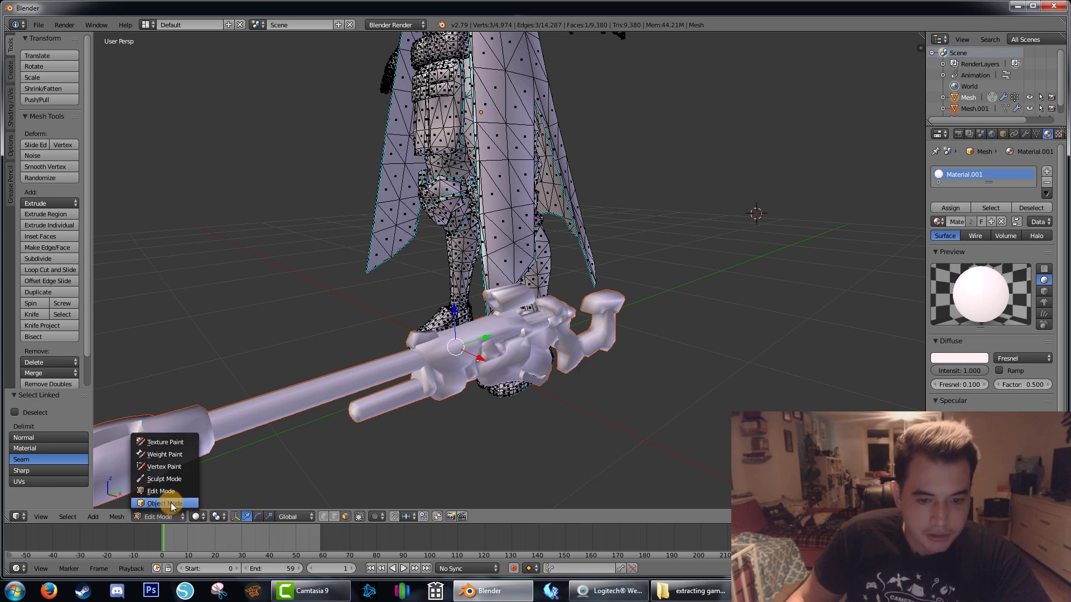
click(171, 503)
click(341, 394)
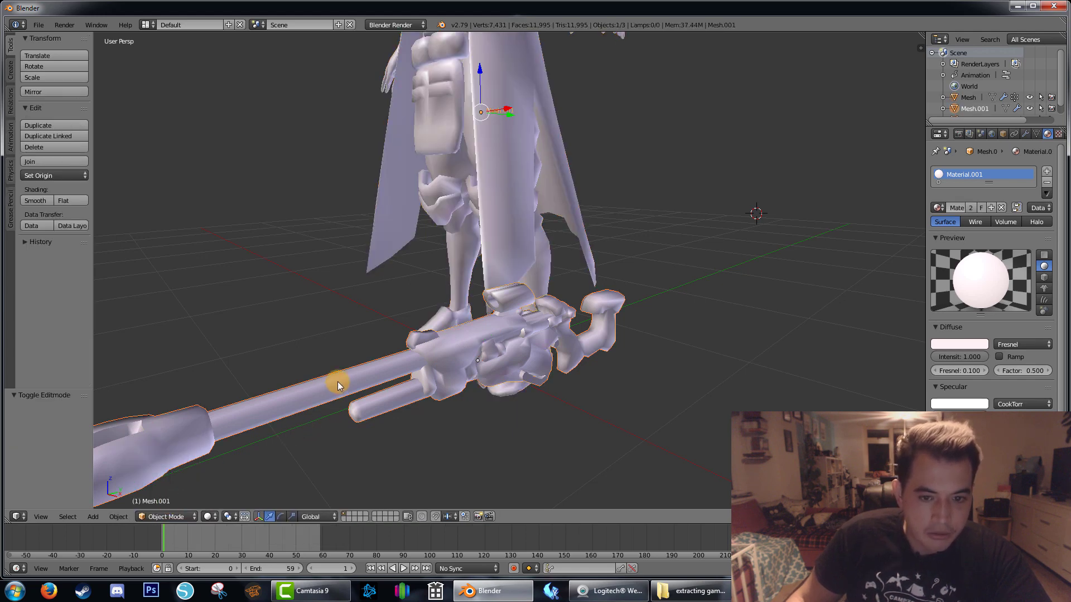
click(510, 220)
middle_drag(327, 319, 349, 320)
click(548, 329)
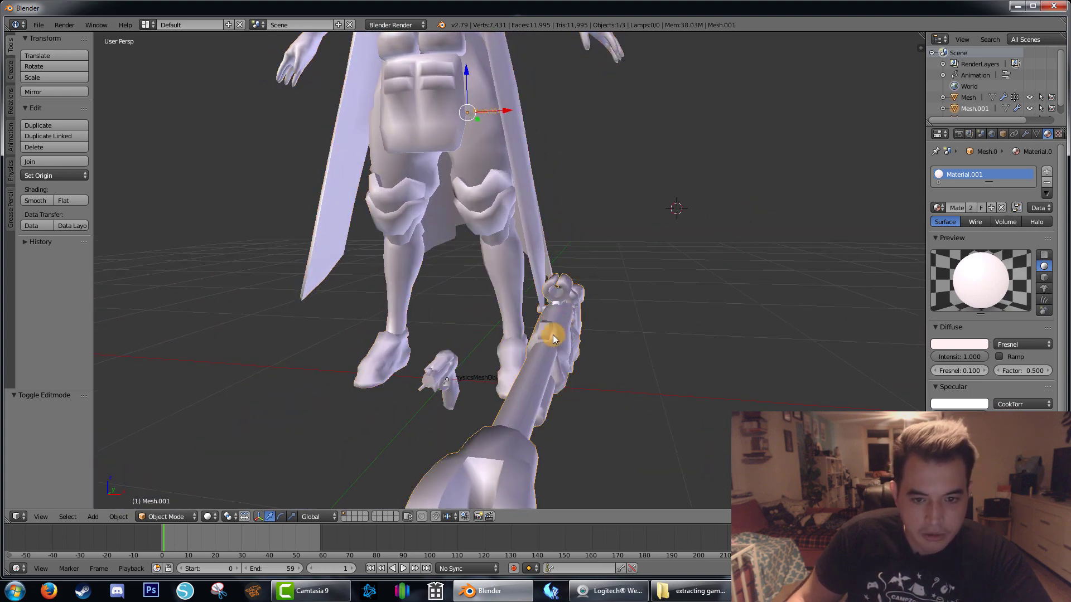
click(486, 209)
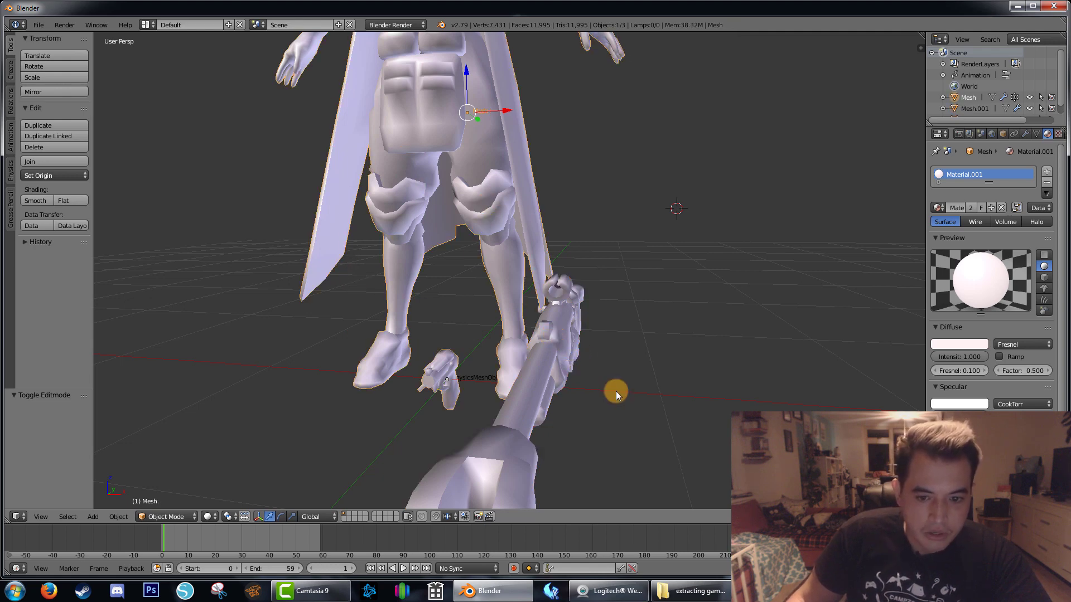
middle_drag(614, 388, 558, 384)
Copy the rifle object and launch a second Blender instance.
right_click(499, 334)
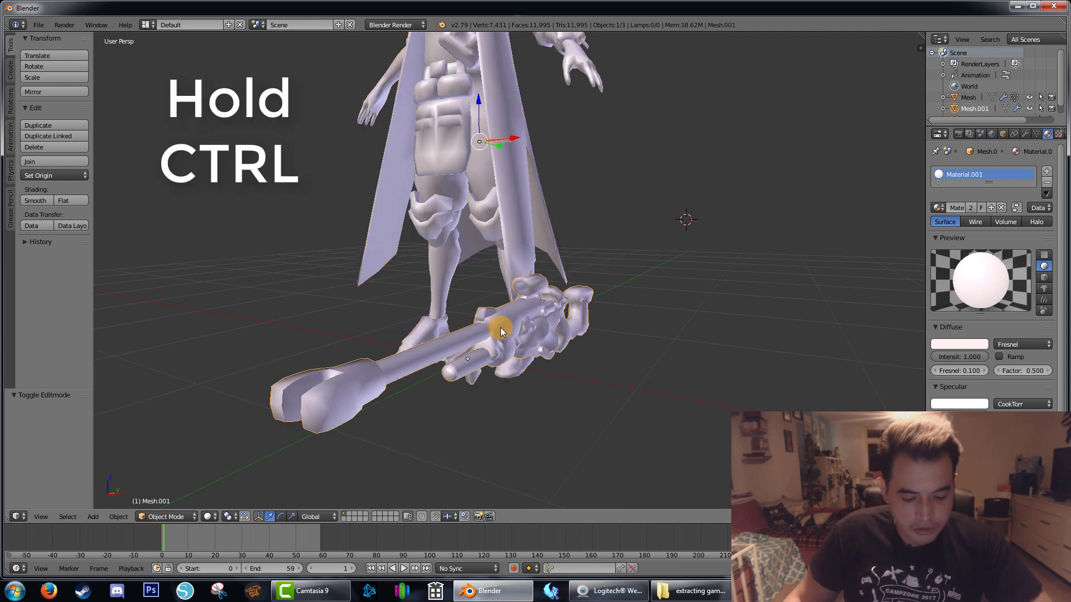
key(ctrl+c)
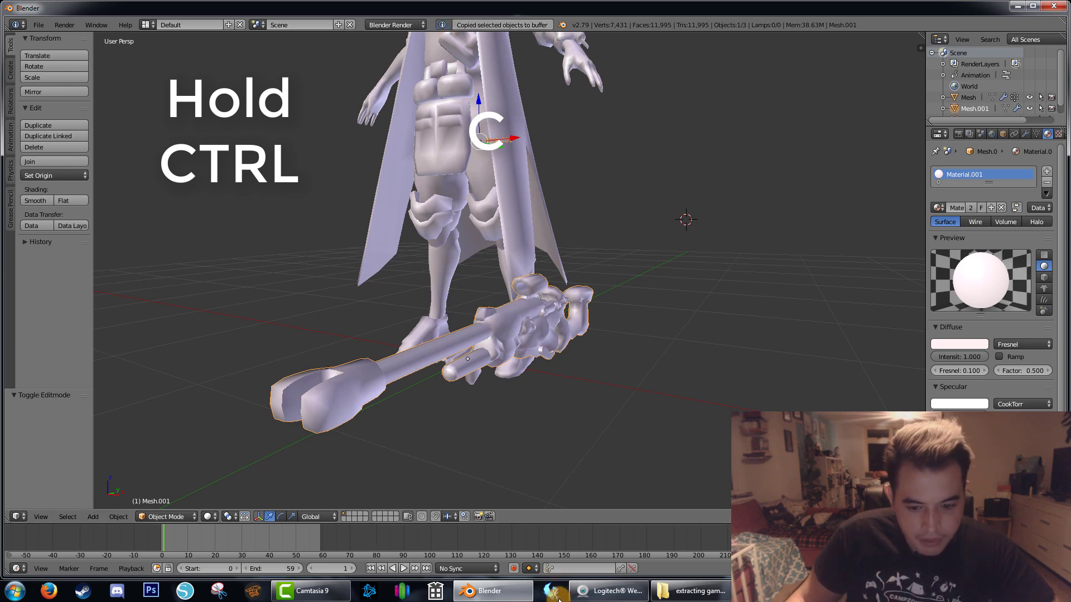
right_click(495, 594)
click(439, 536)
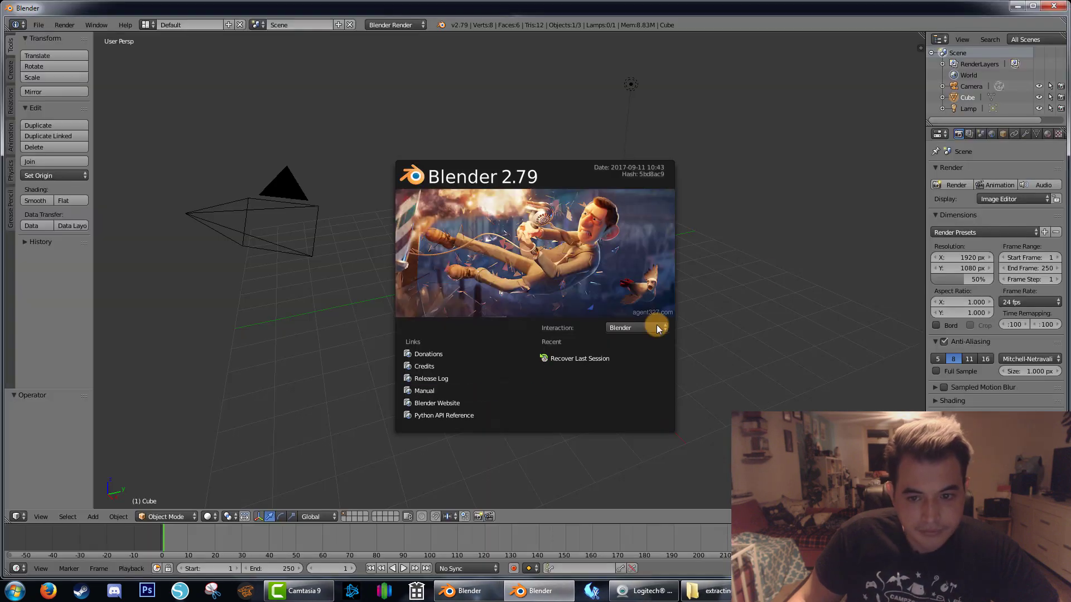
click(502, 273)
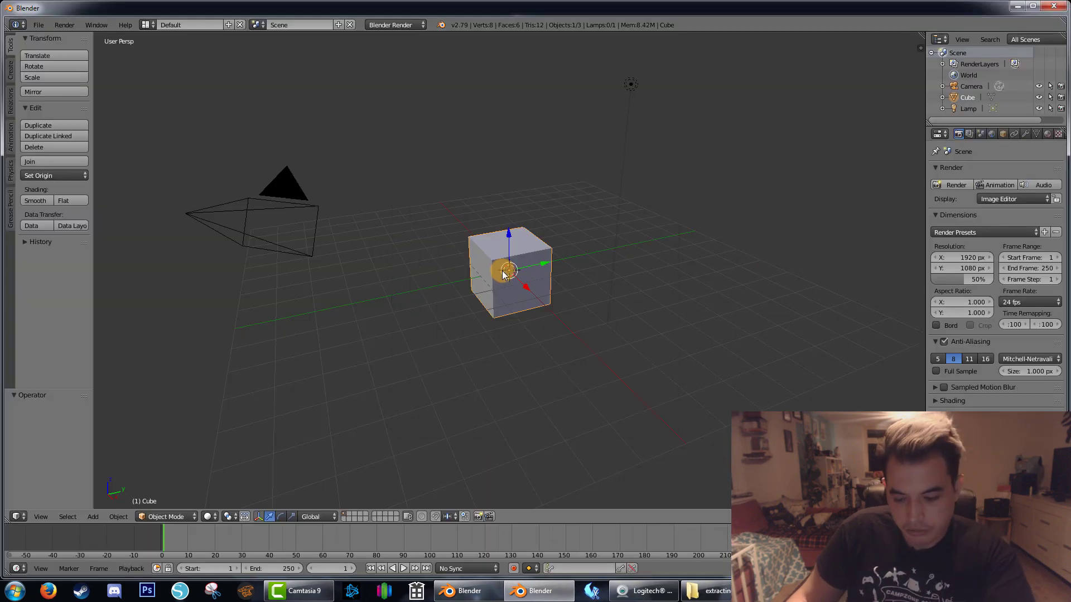
Delete the default cube, lamp and camera, then paste the rifle into the empty scene.
key(x)
click(503, 274)
right_click(631, 84)
key(x)
click(629, 88)
right_click(263, 191)
key(x)
click(262, 196)
key(ctrl+v)
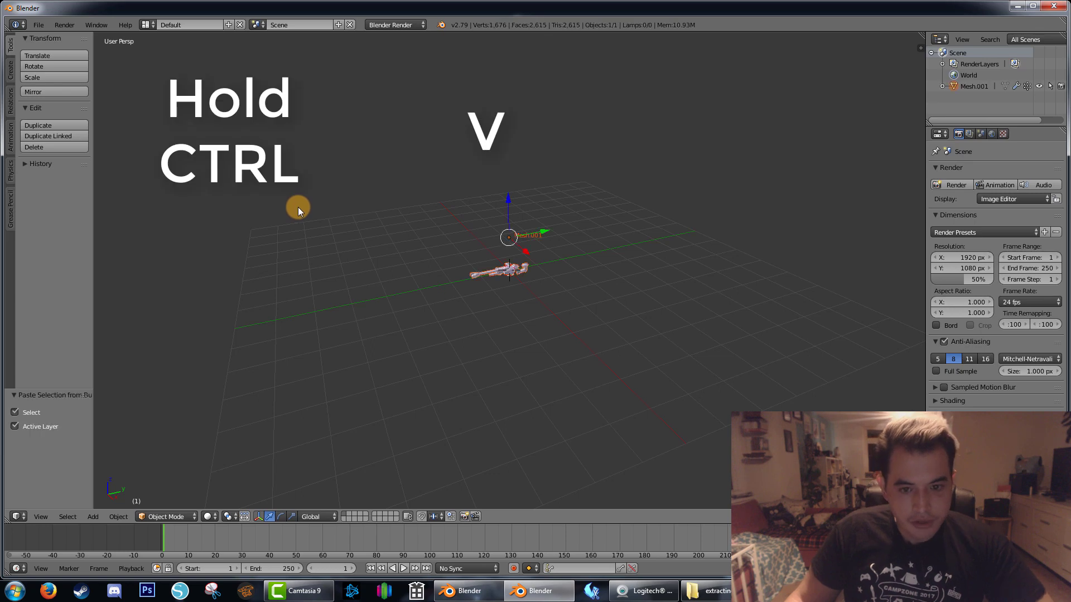
scroll(456, 302, up, 5)
middle_drag(458, 304, 463, 346)
Export the pasted rifle as Wavefront sniperrifle.obj into the recent tutorial project folder.
click(39, 25)
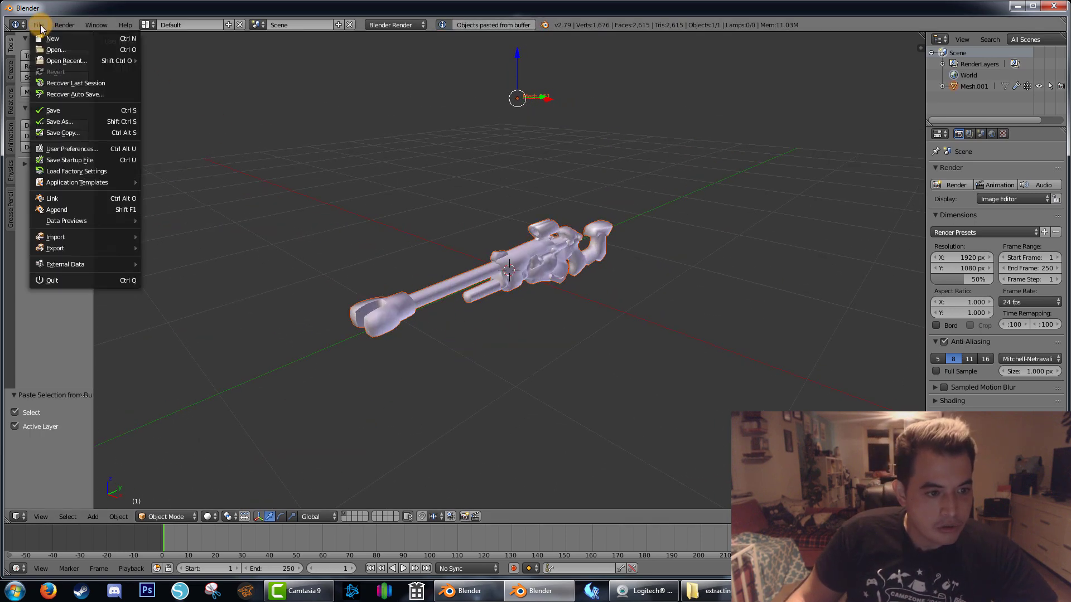
mouse_move(82, 249)
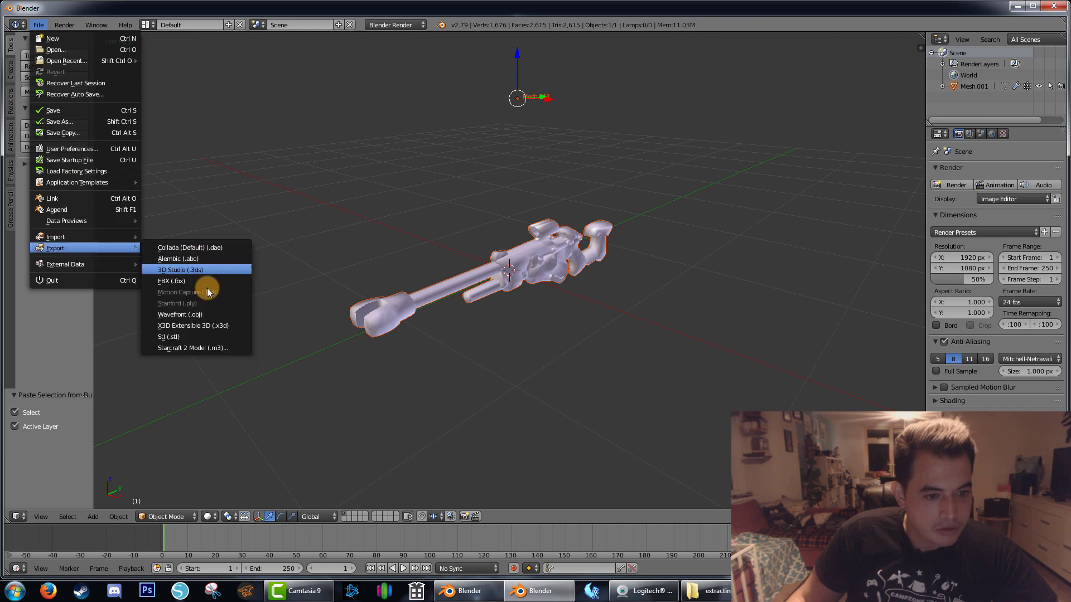
click(215, 313)
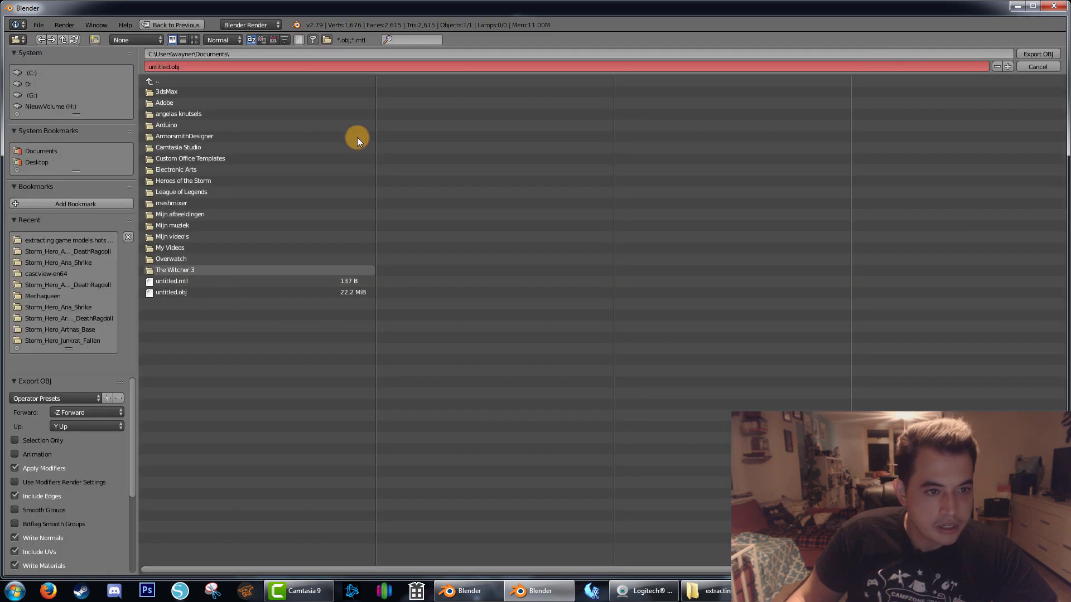
click(61, 241)
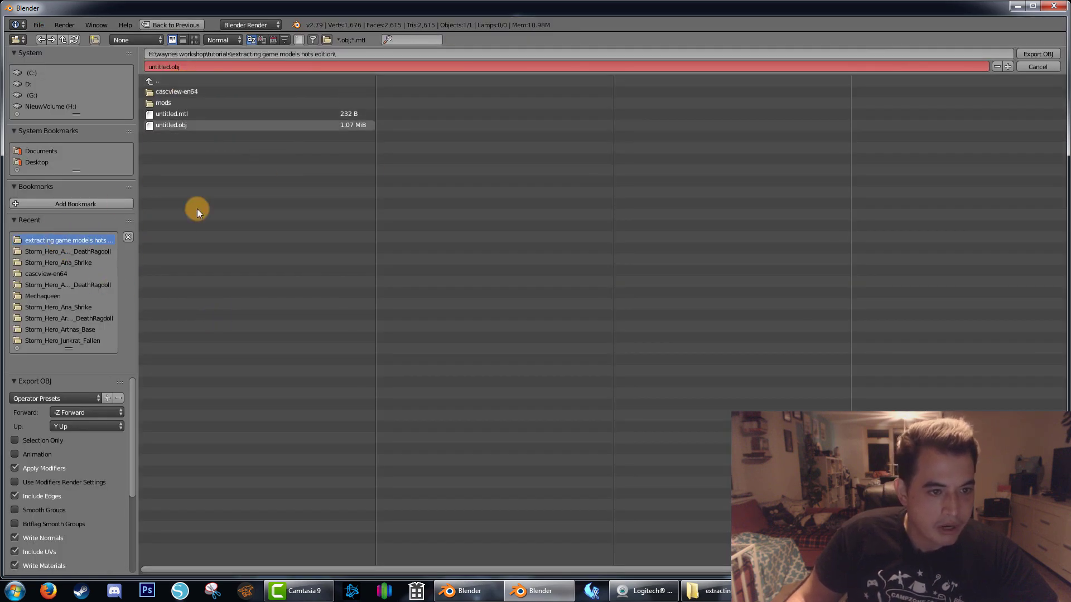
click(196, 67)
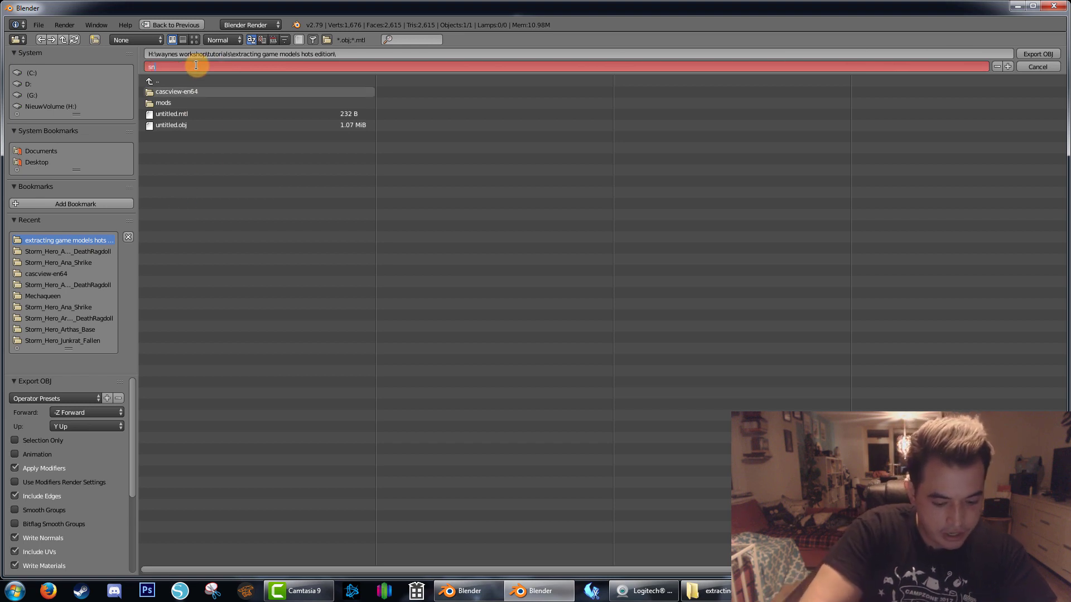
text(sniperrifle)
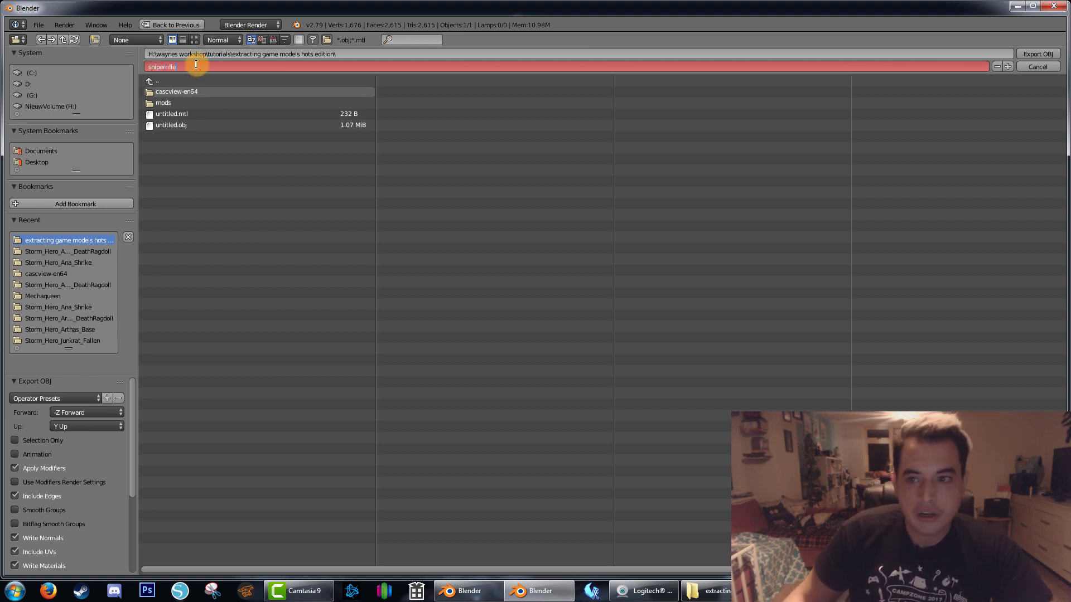
click(1044, 55)
click(1045, 56)
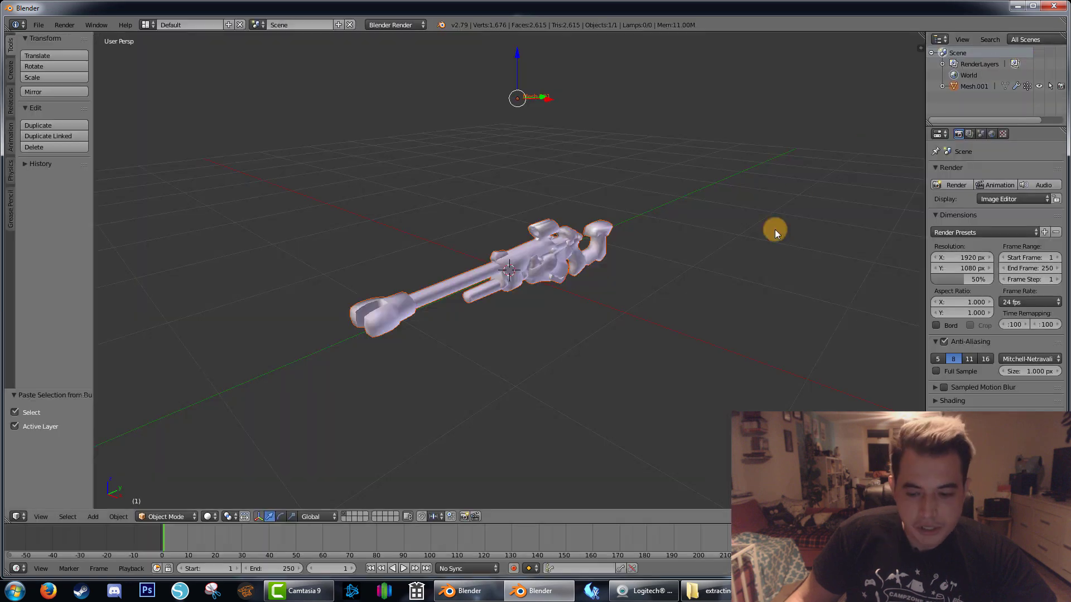
Launch Pepakura and load sniperrifle.obj, finishing the model coordinate setup and merged-edges notice.
click(704, 591)
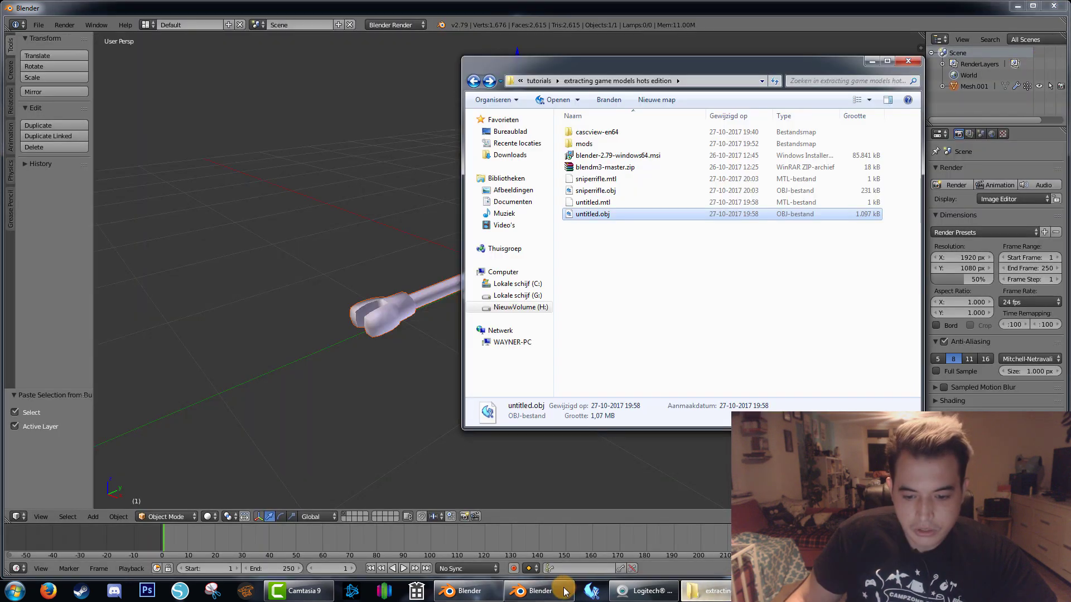
click(592, 591)
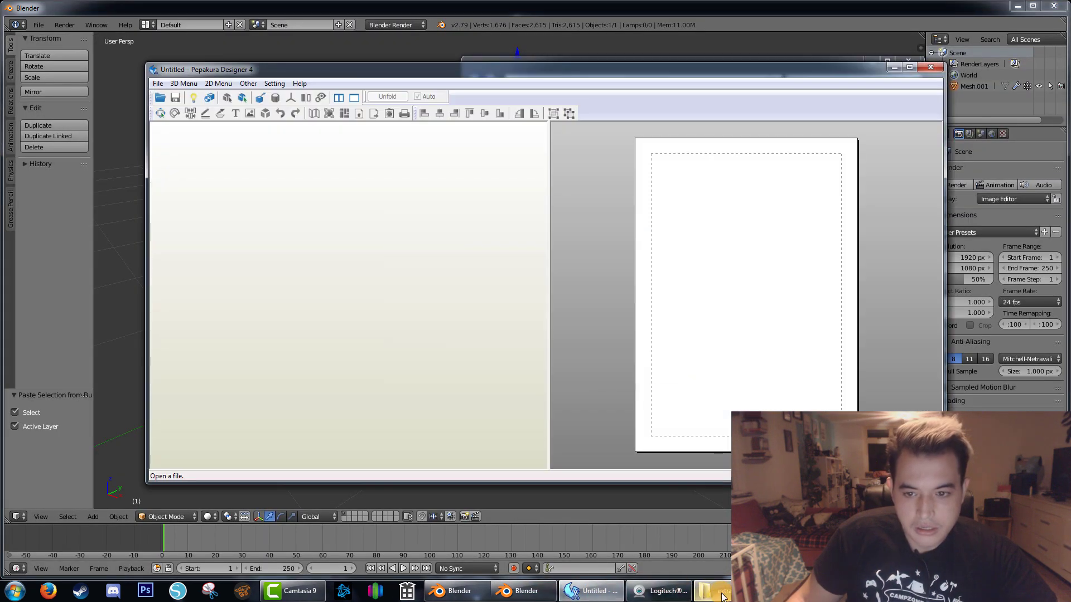
click(630, 214)
click(596, 191)
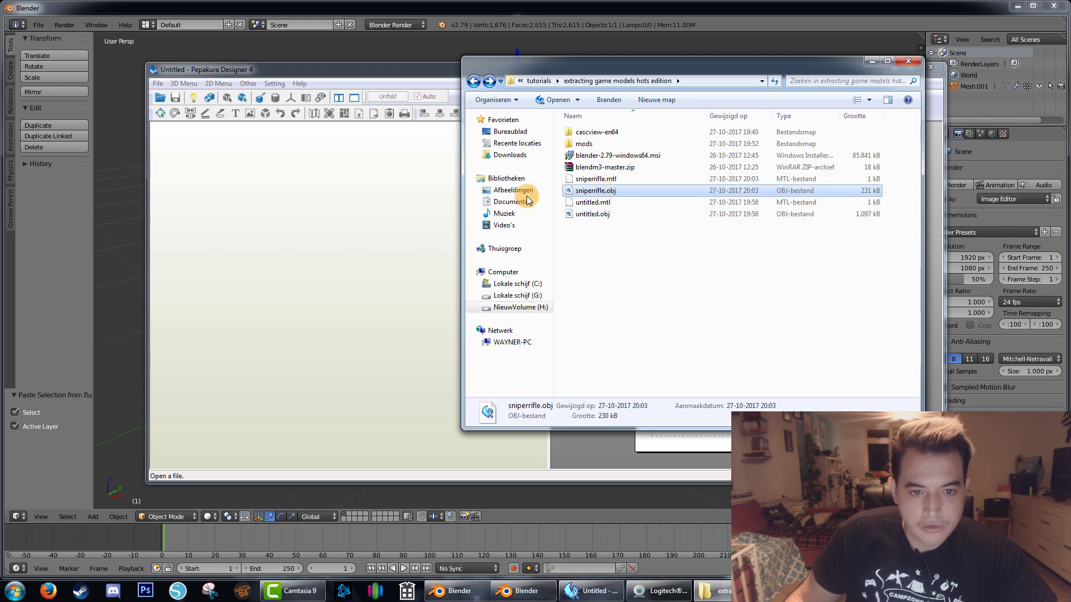
drag(350, 246, 350, 246)
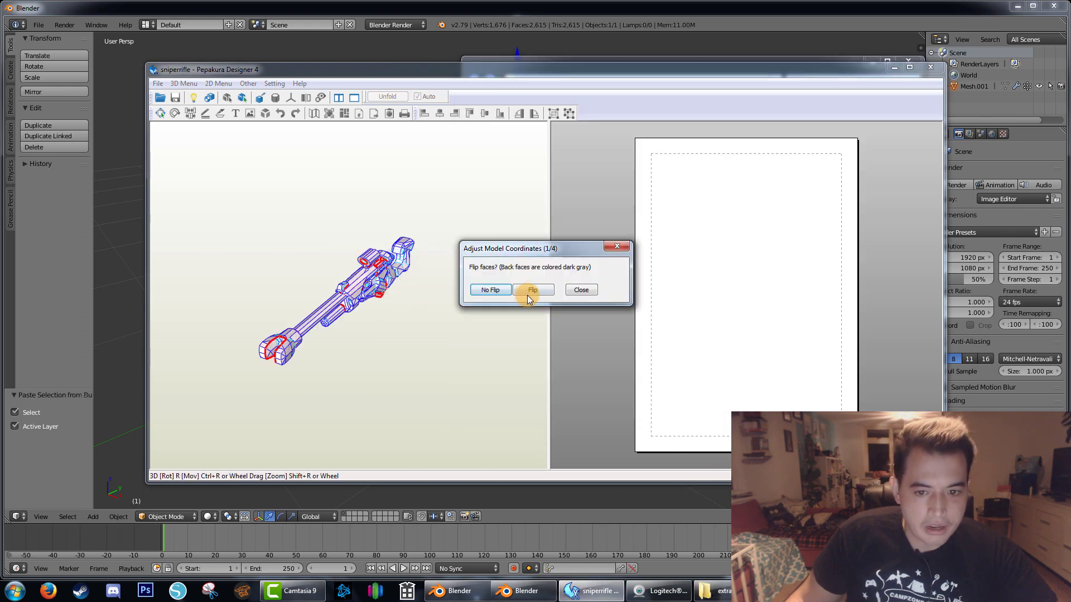
click(523, 291)
click(574, 303)
click(574, 303)
Unfold the rifle into flat paper parts laid out on the 2D page.
middle_drag(427, 300, 385, 285)
right_drag(385, 288, 399, 156)
click(387, 97)
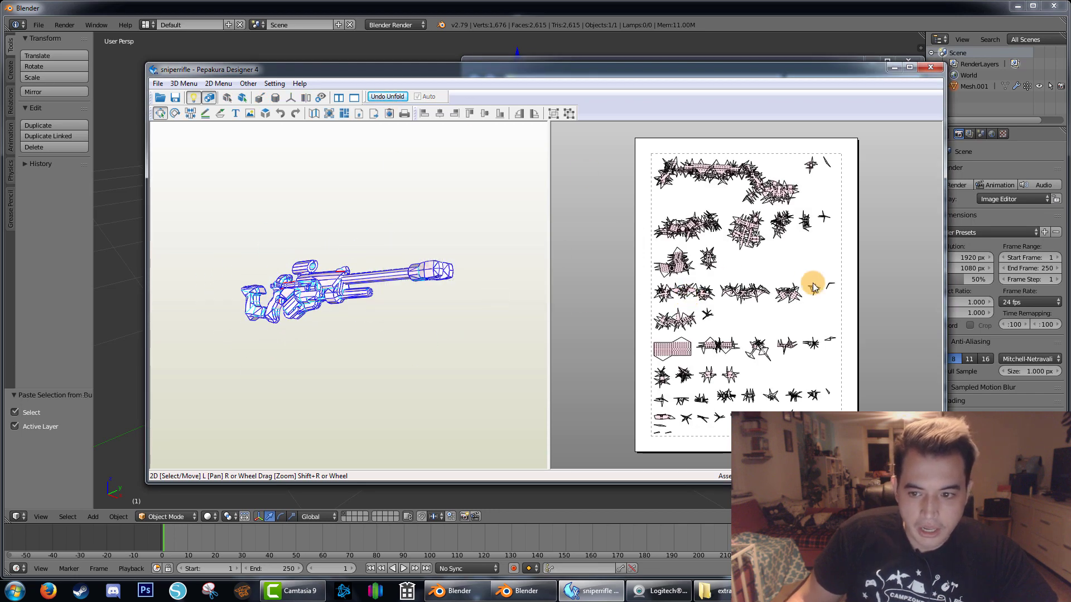
scroll(791, 294, down, 2)
scroll(770, 287, up, 2)
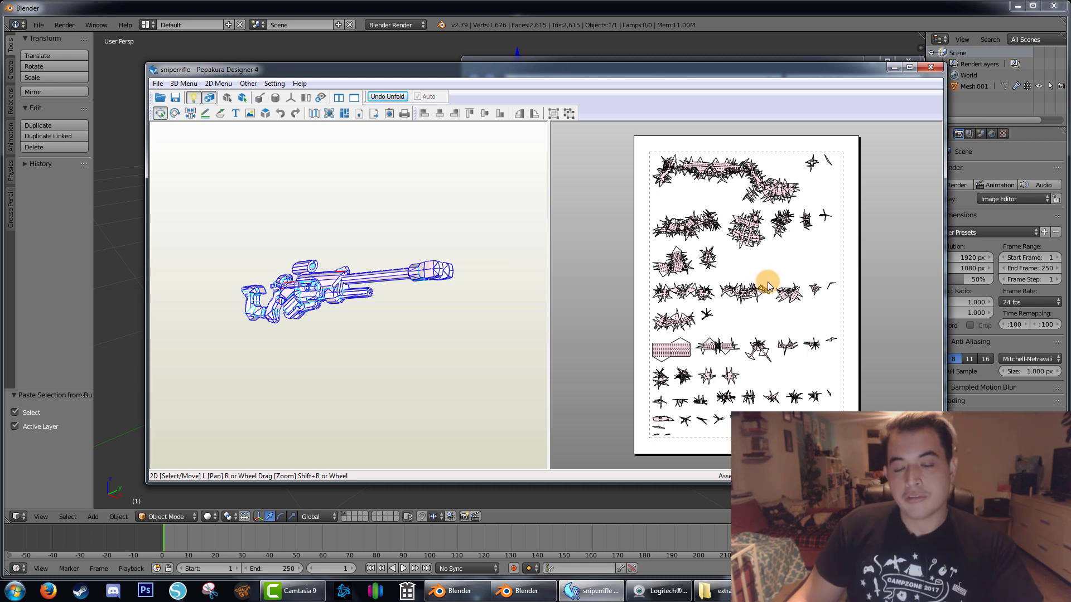